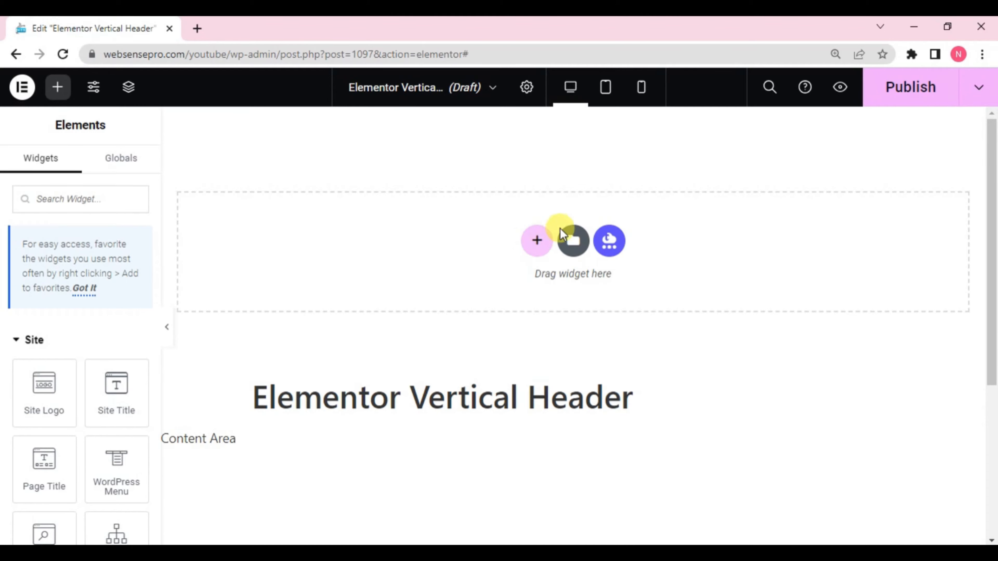
Add a new Flexbox container with the single-column, downward-direction structure to the page
{"action": "left_click", "coordinate": [537, 240]}
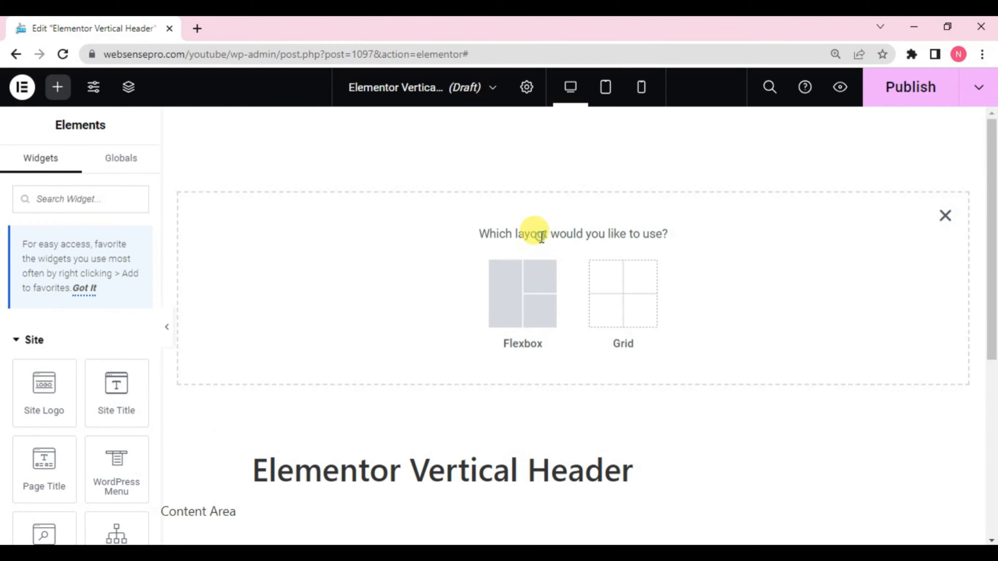
{"action": "left_click", "coordinate": [517, 293]}
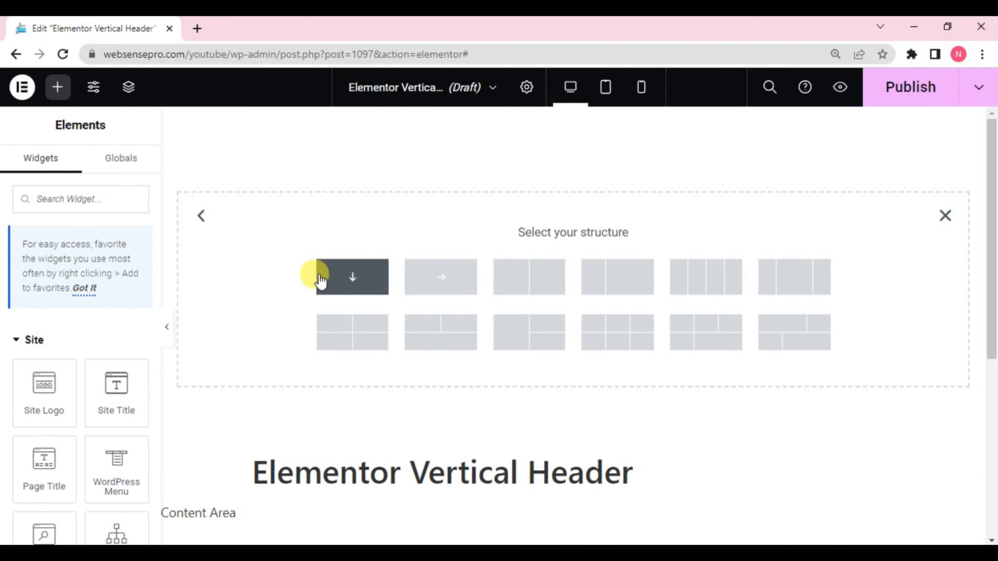
{"action": "left_click", "coordinate": [340, 281]}
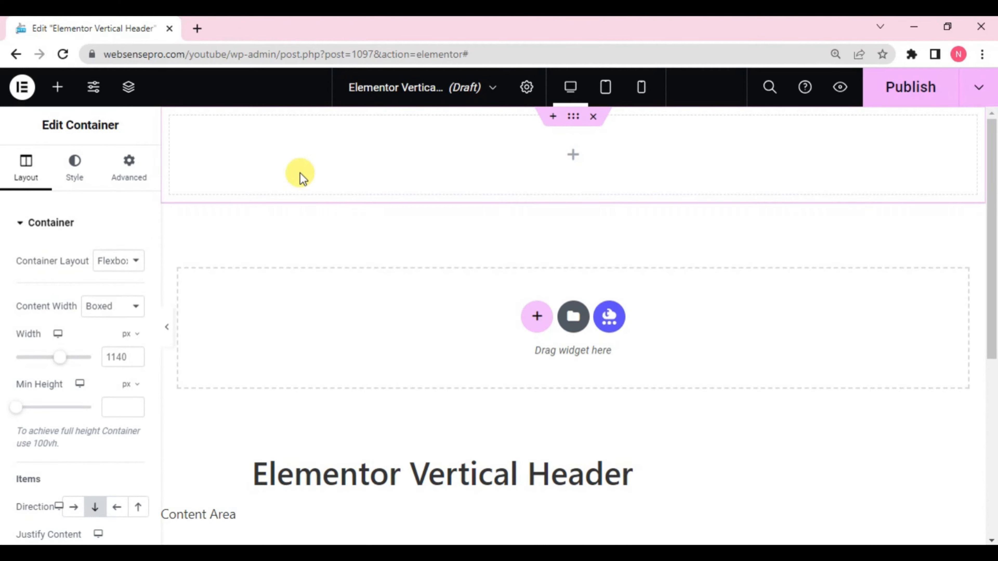
Set the container's content width to Full Width and its minimum height to 100 vh
{"action": "left_click", "coordinate": [117, 309]}
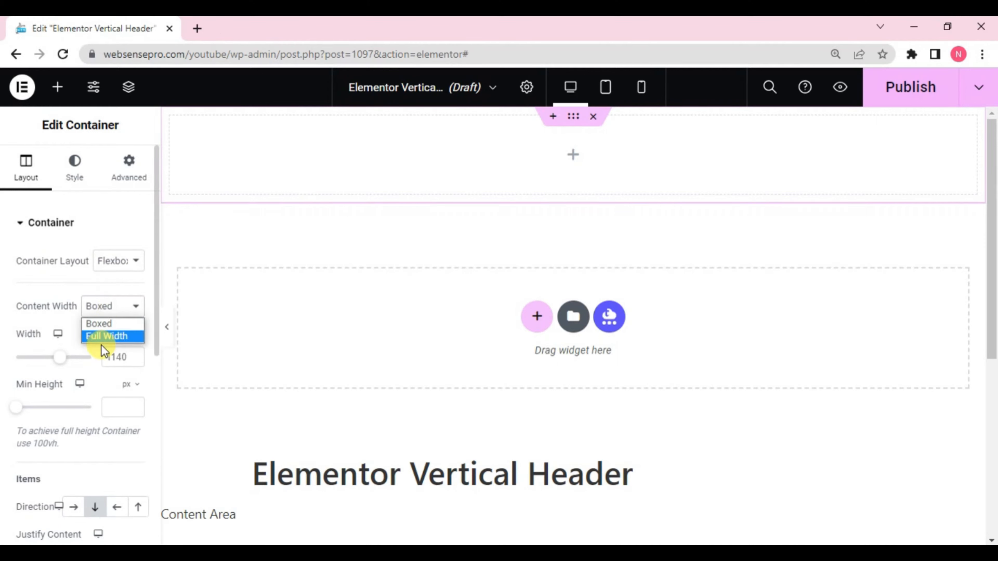
{"action": "left_click", "coordinate": [107, 337]}
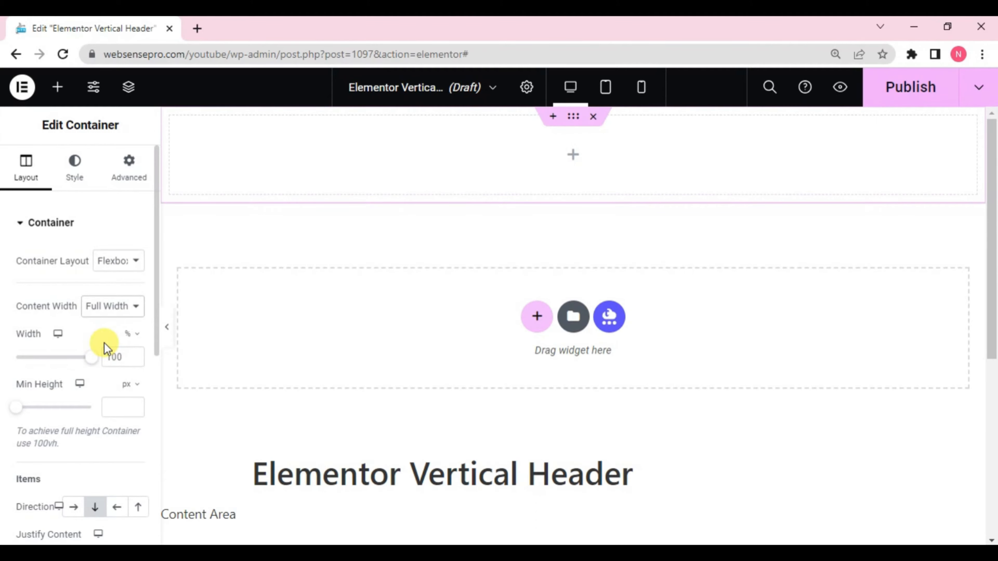
{"action": "left_click", "coordinate": [130, 385]}
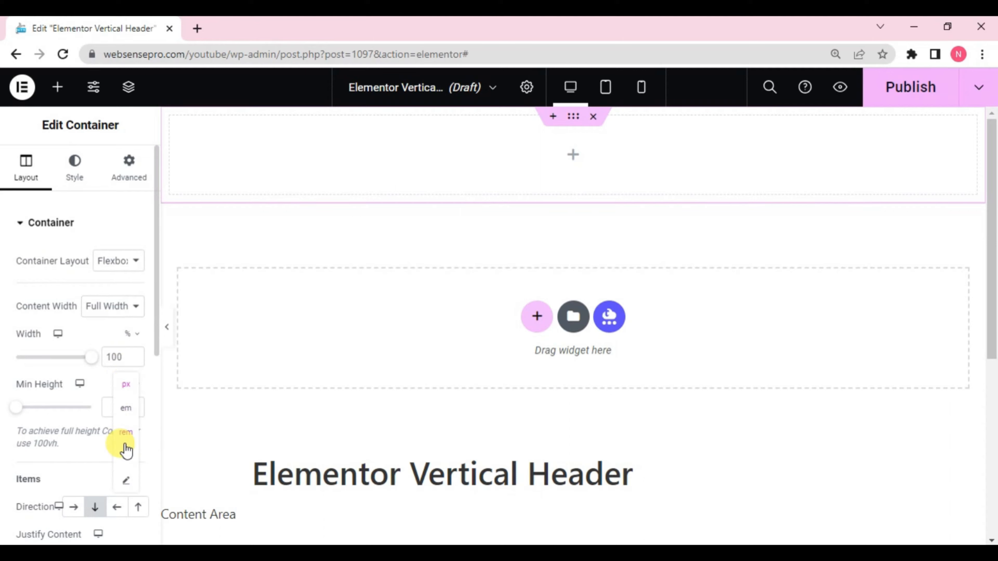
{"action": "left_click", "coordinate": [126, 452]}
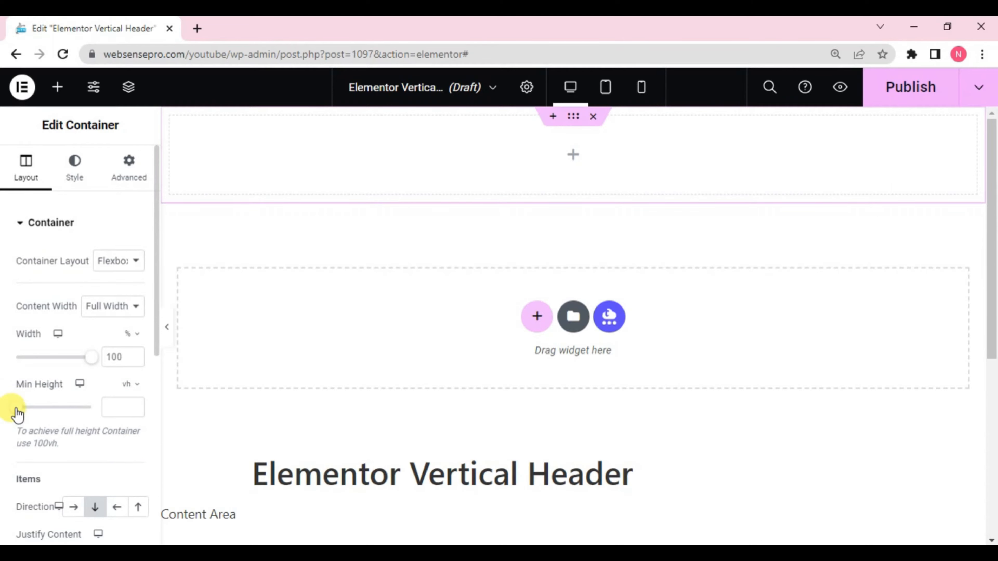
{"action": "left_click_drag", "start_coordinate": [17, 413], "coordinate": [118, 430]}
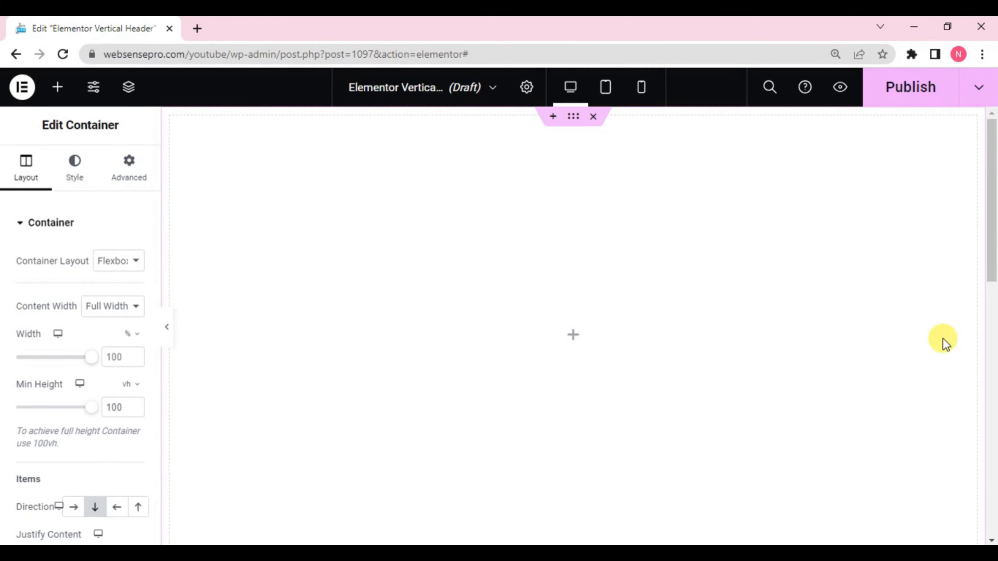
{"action": "left_click_drag", "start_coordinate": [991, 256], "coordinate": [994, 220]}
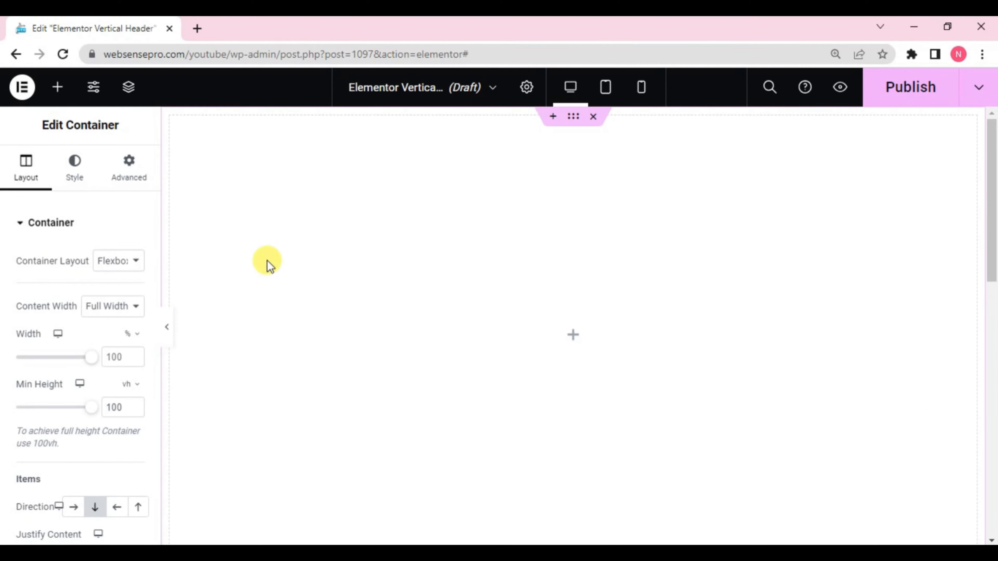
Give the container a classic background with the solid black colour #000000
{"action": "left_click", "coordinate": [71, 173]}
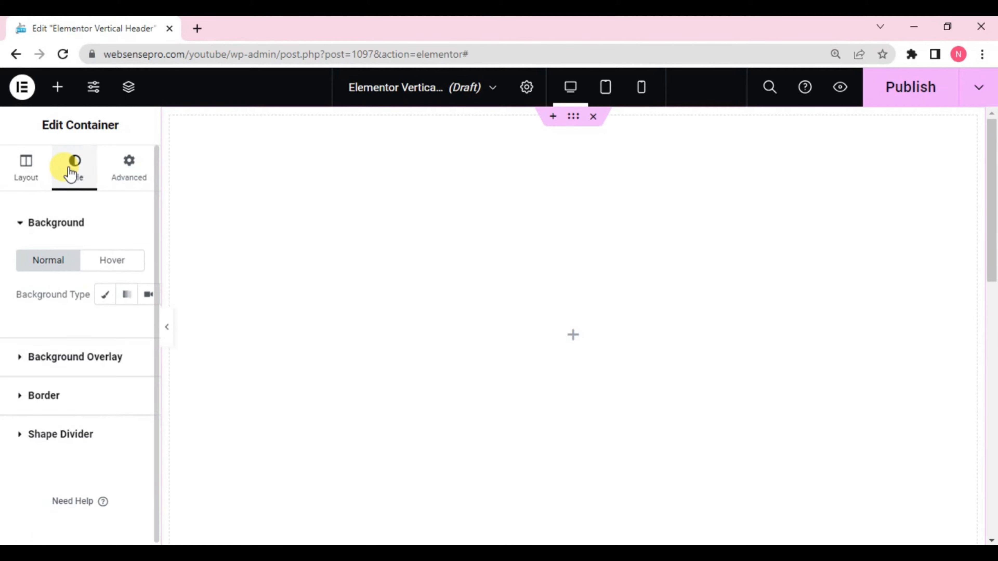
{"action": "left_click", "coordinate": [106, 297]}
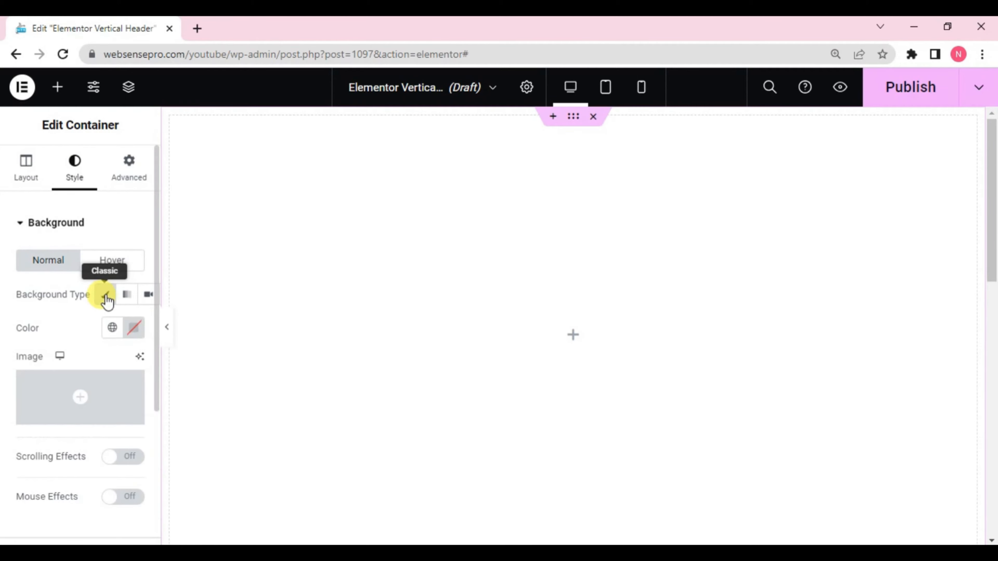
{"action": "left_click", "coordinate": [132, 329]}
{"action": "left_click_drag", "start_coordinate": [98, 216], "coordinate": [98, 243]}
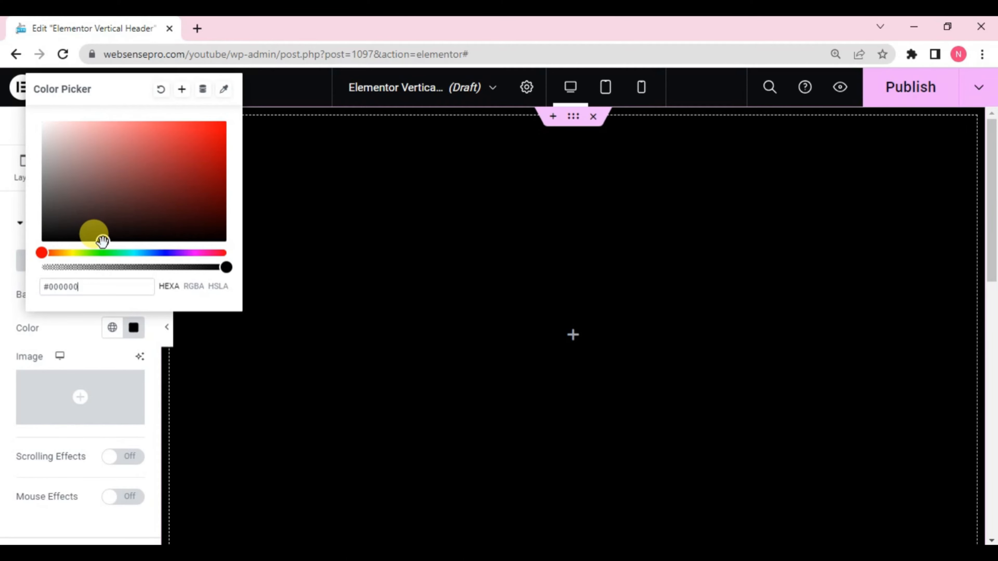
{"action": "left_click", "coordinate": [2, 348]}
Assign the CSS class "sidebar" to the container in its advanced settings
{"action": "left_click", "coordinate": [26, 167]}
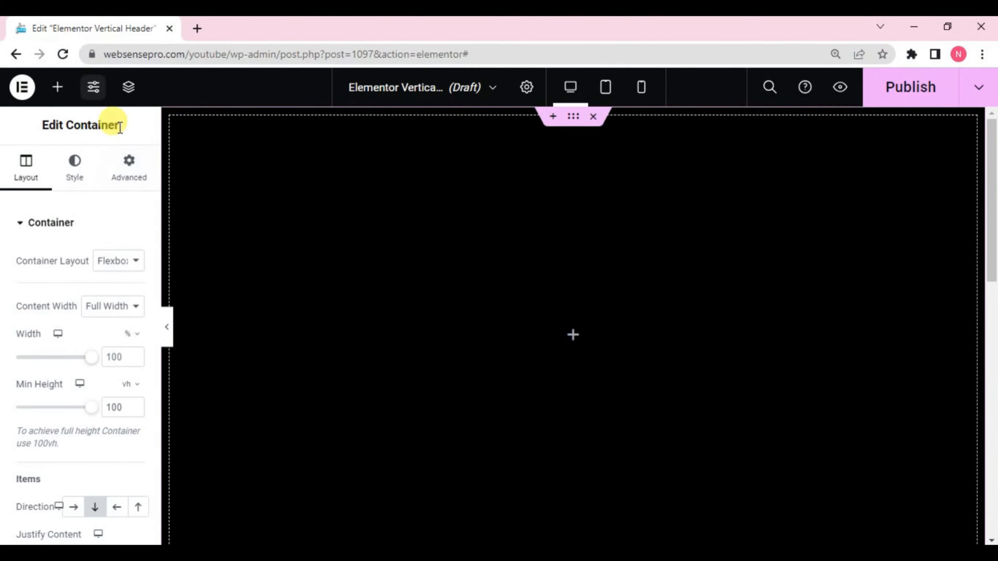
{"action": "left_click", "coordinate": [130, 169]}
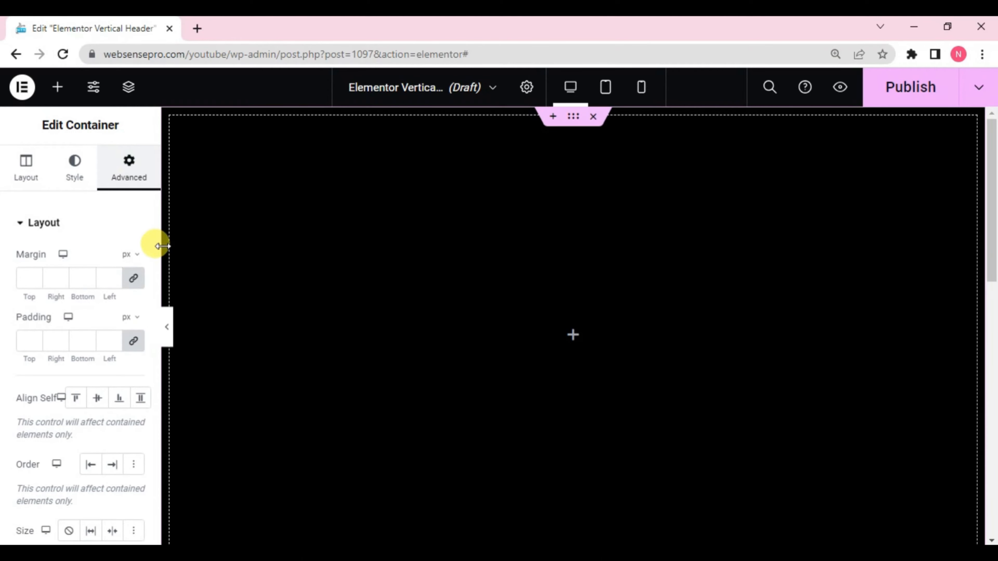
{"action": "left_click_drag", "start_coordinate": [156, 247], "coordinate": [148, 372]}
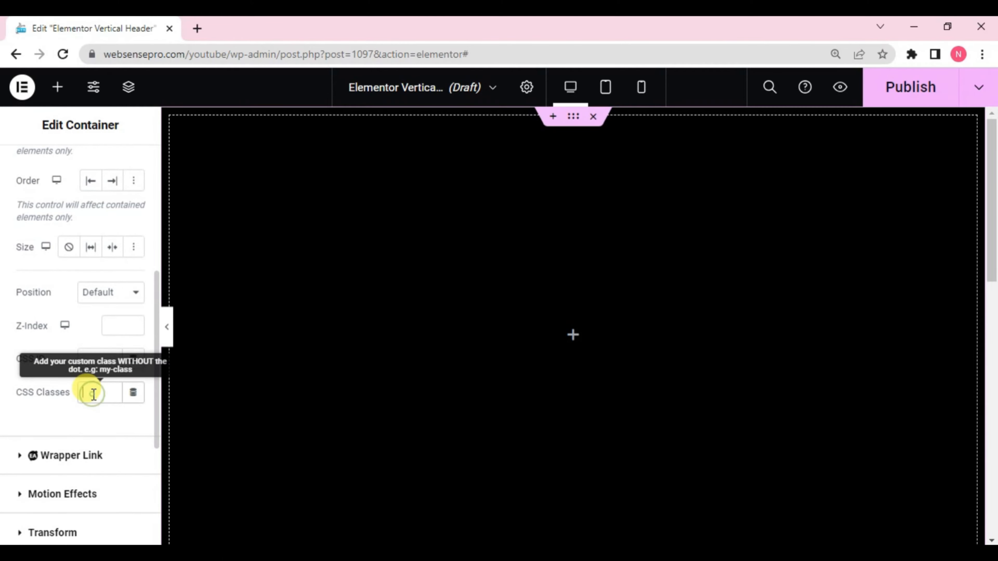
{"action": "type", "text": "side"}
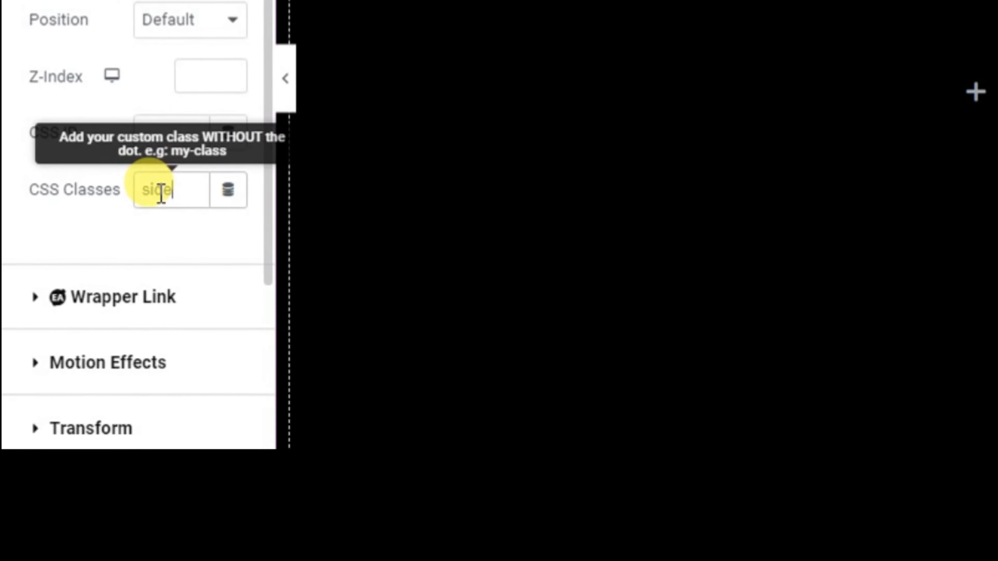
{"action": "type", "text": "bar"}
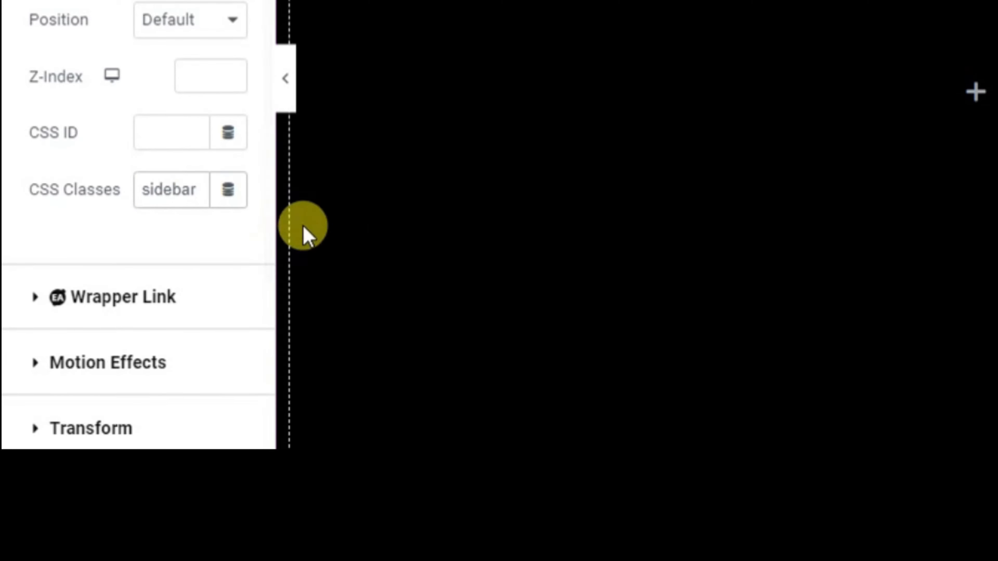
Paste the copied selector rule with a width of 250px into the container's custom CSS
{"action": "scroll", "coordinate": [267, 236], "scroll_direction": "down", "scroll_amount": 1}
{"action": "scroll", "coordinate": [267, 245], "scroll_direction": "down", "scroll_amount": 5}
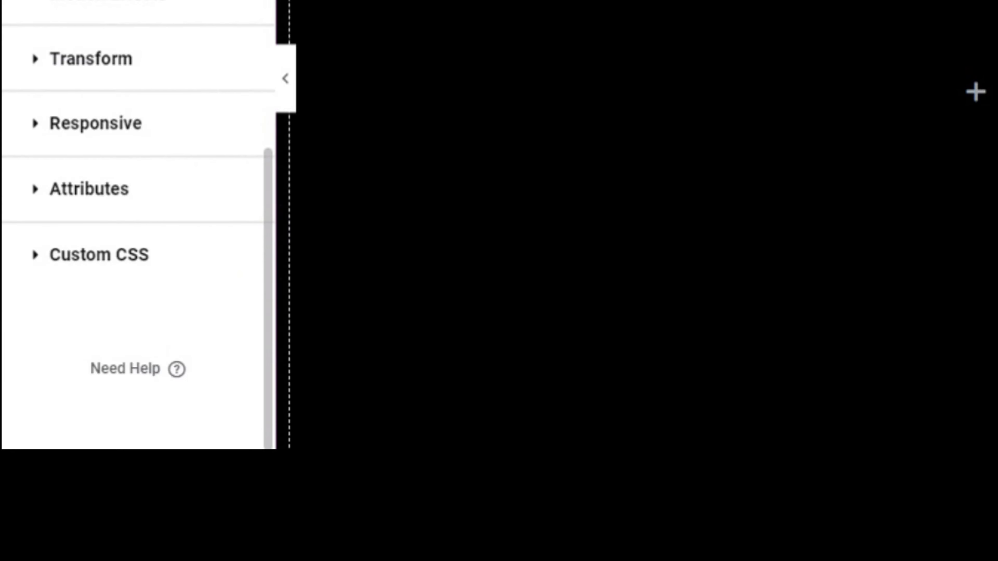
{"action": "left_click", "coordinate": [135, 268]}
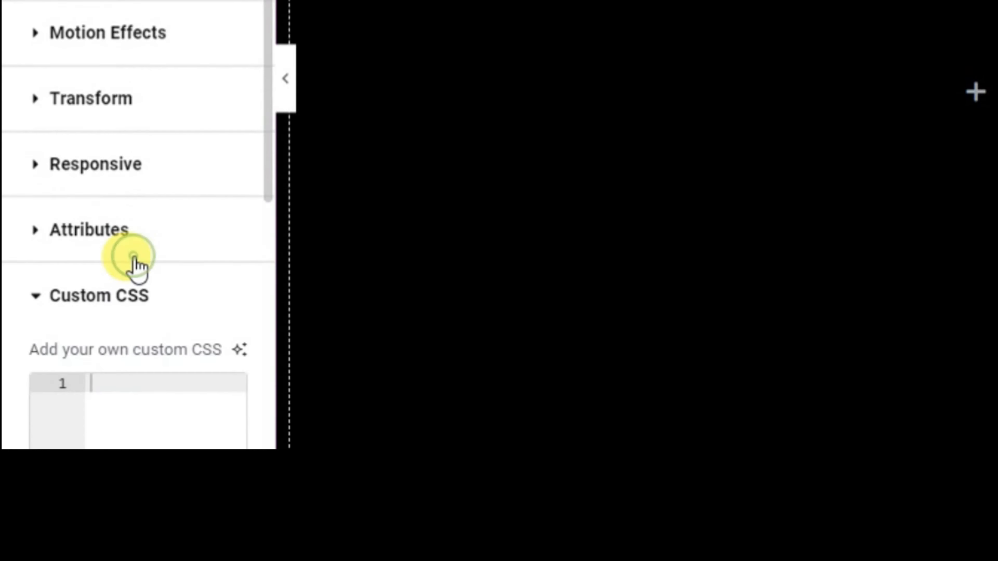
{"action": "right_click", "coordinate": [118, 379]}
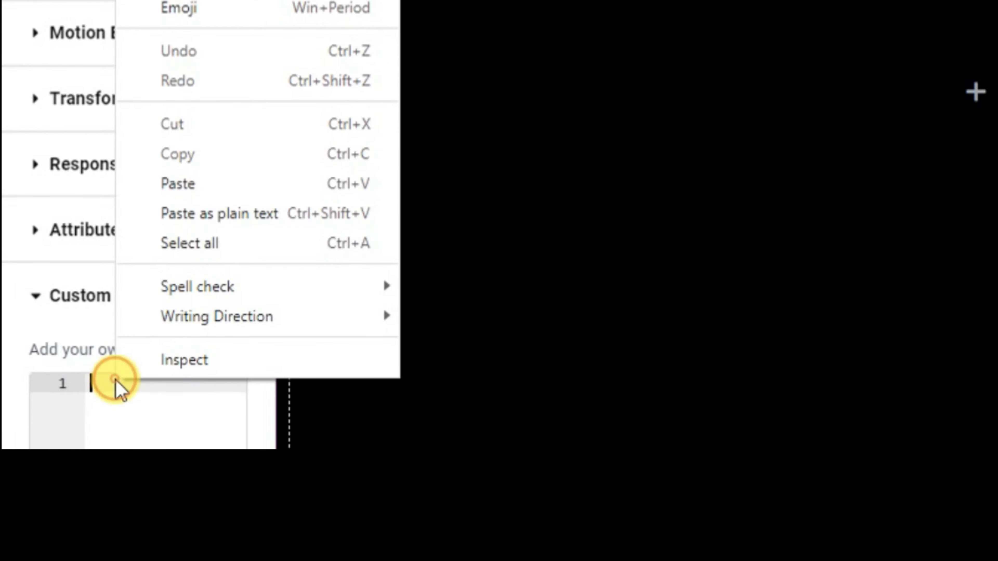
{"action": "left_click", "coordinate": [179, 185]}
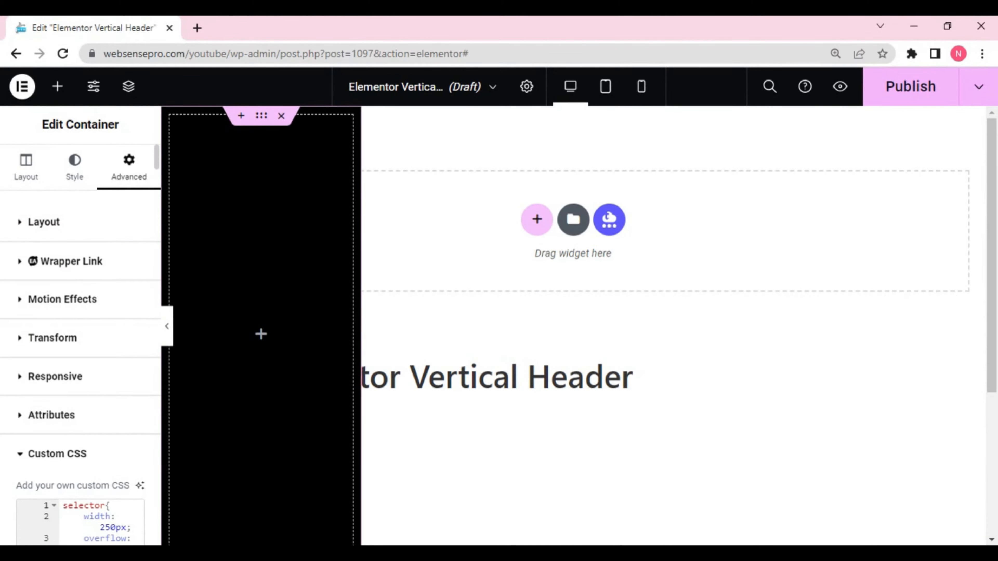
Search the widgets for "contain" and place a nested Container inside the black sidebar container
{"action": "left_click", "coordinate": [56, 101]}
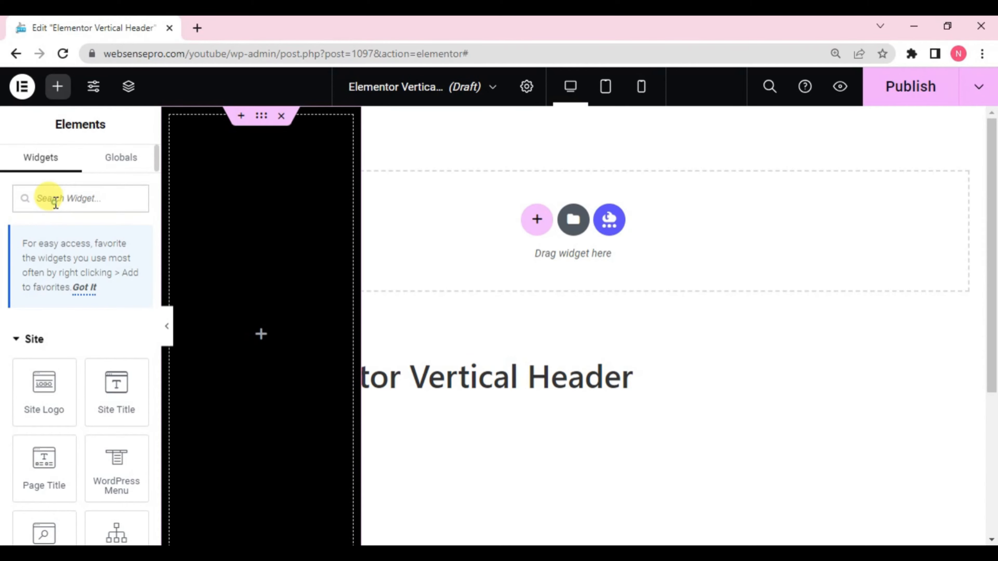
{"action": "type", "text": "d"}
{"action": "type", "text": "ont"}
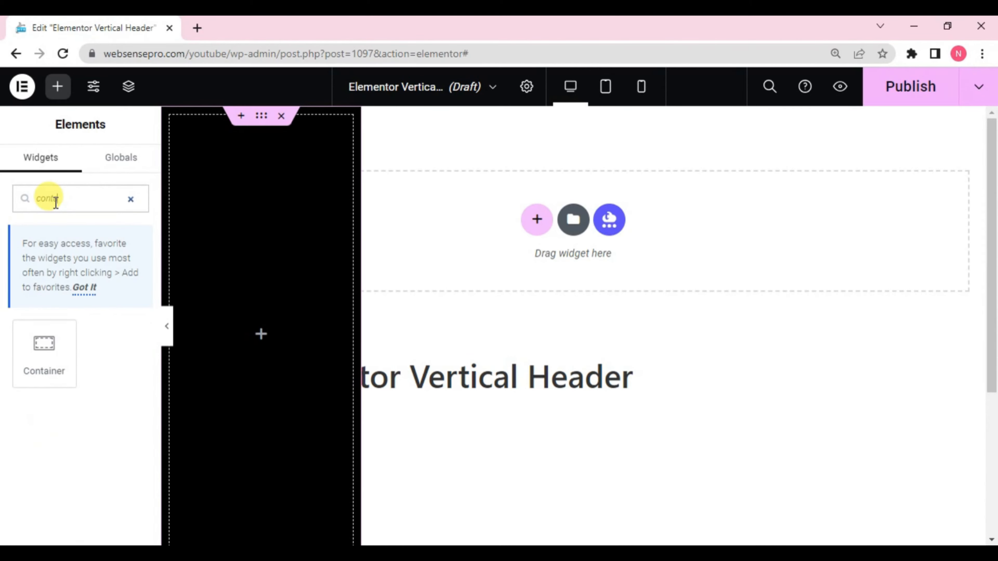
{"action": "type", "text": "ain"}
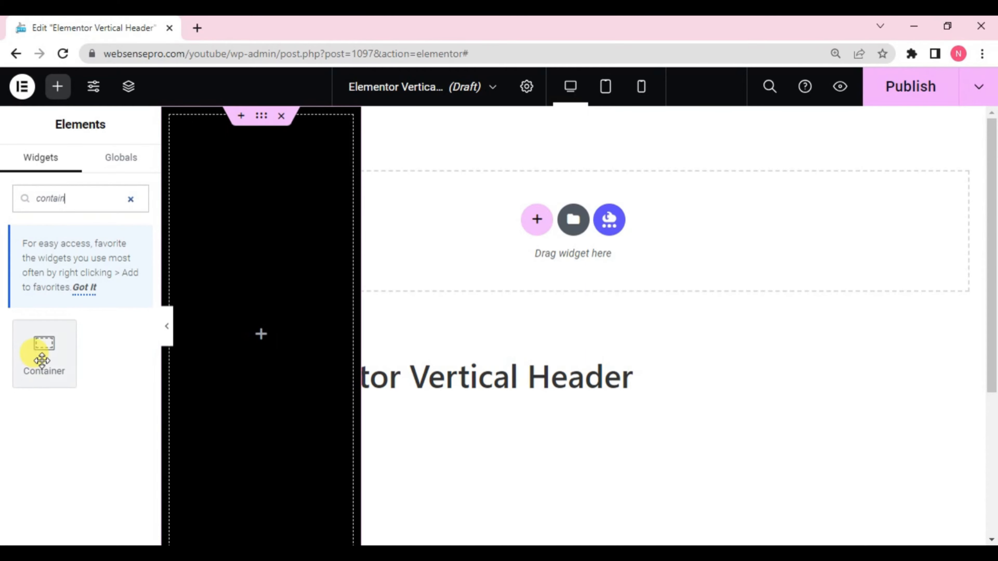
{"action": "left_click_drag", "start_coordinate": [39, 352], "coordinate": [223, 352]}
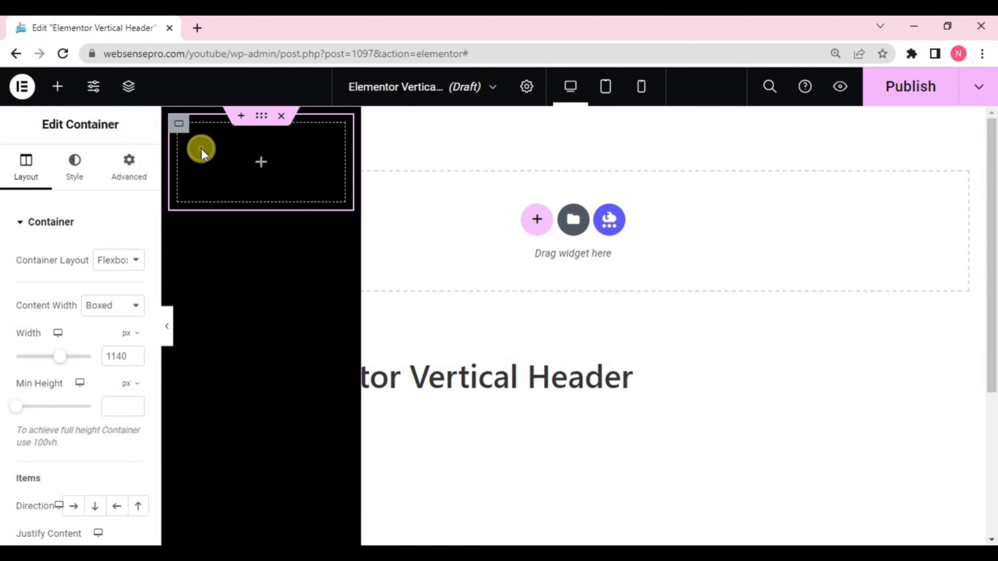
Search the widgets for "imag" and place an Image widget in the sidebar's nested container
{"action": "left_click", "coordinate": [60, 88]}
{"action": "left_click", "coordinate": [47, 199]}
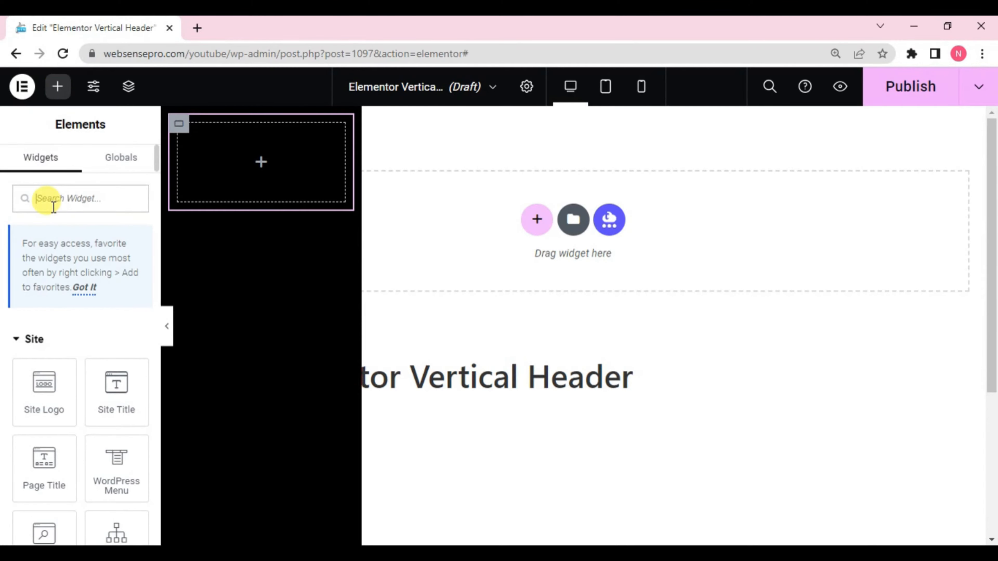
{"action": "type", "text": "imag"}
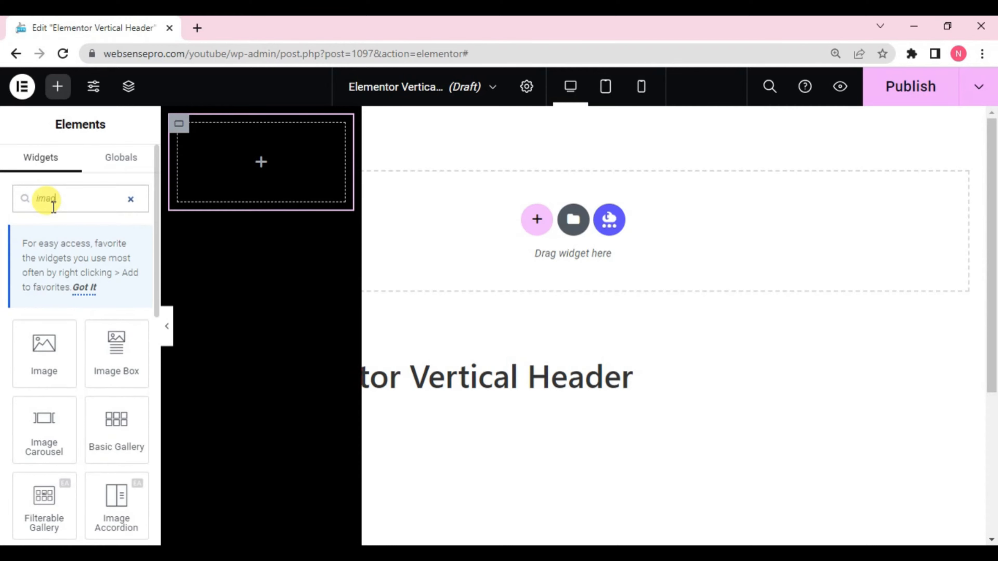
{"action": "left_click_drag", "start_coordinate": [41, 330], "coordinate": [244, 165]}
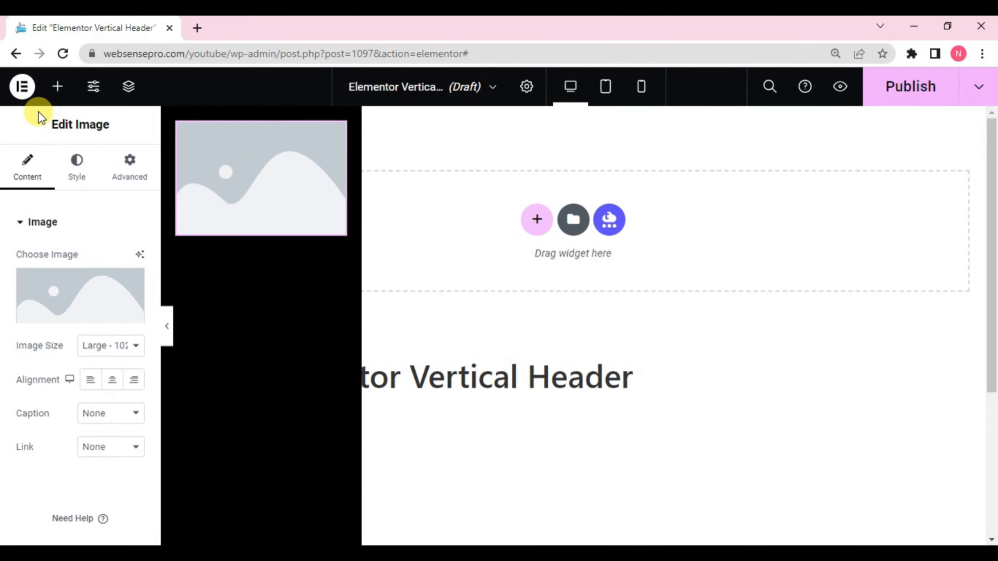
Search the widgets for "icon" and place an Icon widget below the image in the sidebar
{"action": "left_click", "coordinate": [59, 88]}
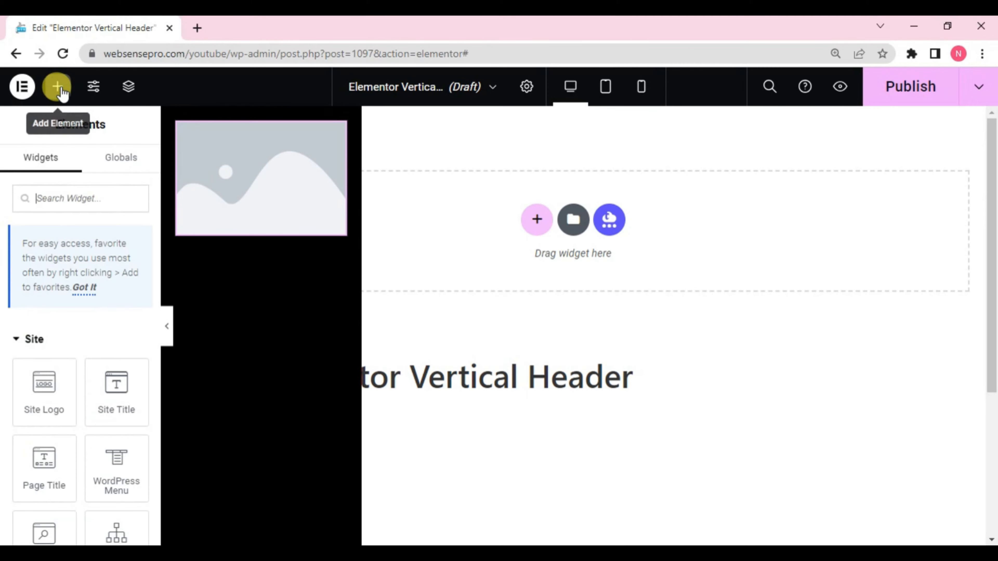
{"action": "left_click", "coordinate": [76, 194]}
{"action": "type", "text": "icon"}
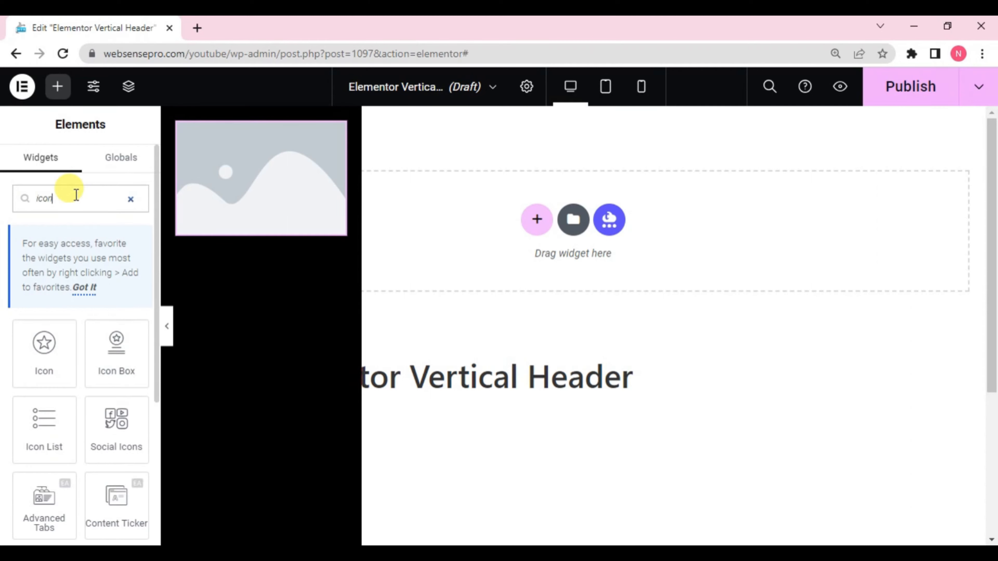
{"action": "left_click_drag", "start_coordinate": [44, 351], "coordinate": [286, 231]}
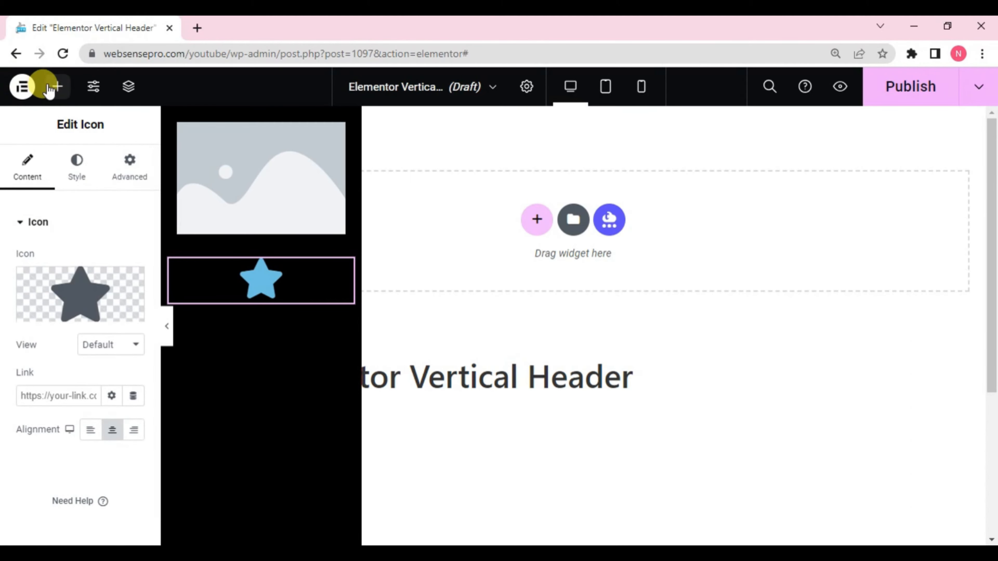
Search the widgets for "search" and place a Search Form below the star icon in the sidebar
{"action": "left_click", "coordinate": [57, 87]}
{"action": "type", "text": "search"}
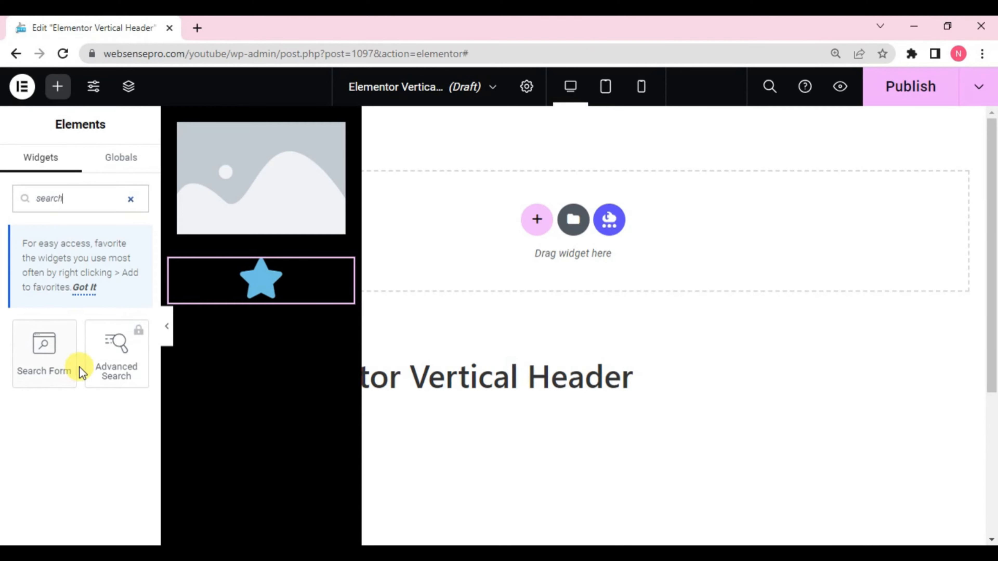
{"action": "left_click_drag", "start_coordinate": [45, 349], "coordinate": [281, 302]}
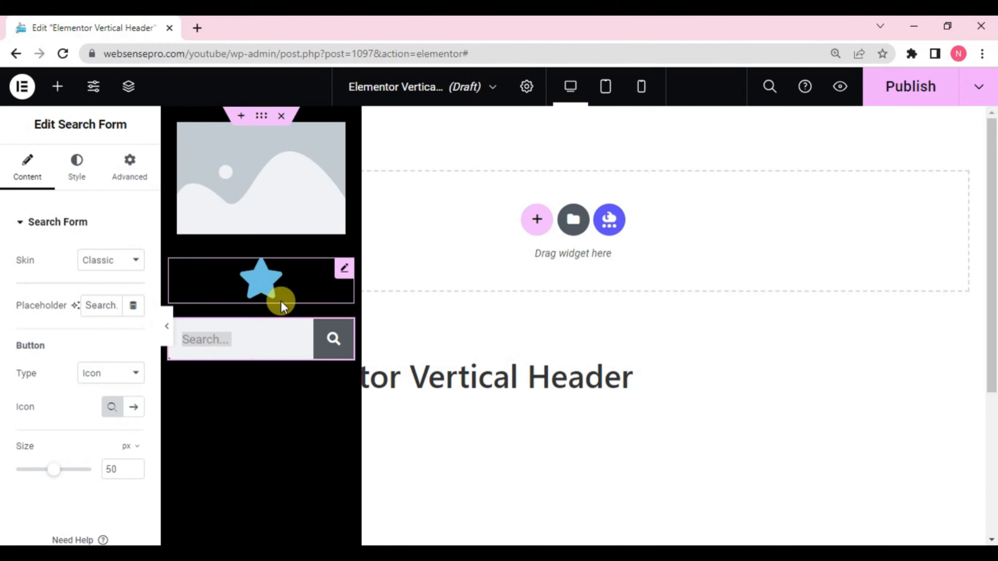
Search the widgets for "icon" and place an Icon List below the search form in the sidebar
{"action": "left_click", "coordinate": [58, 92]}
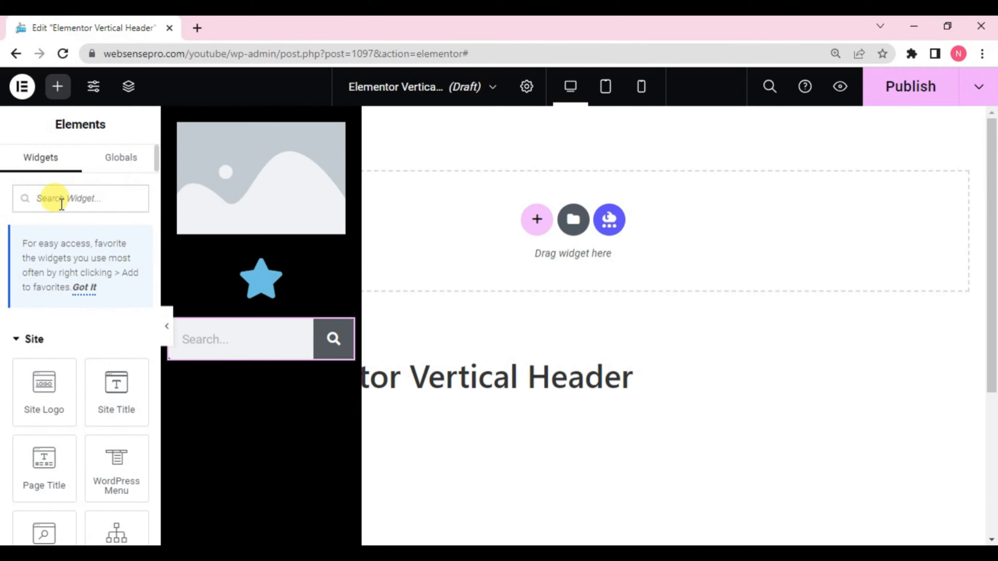
{"action": "type", "text": "icon"}
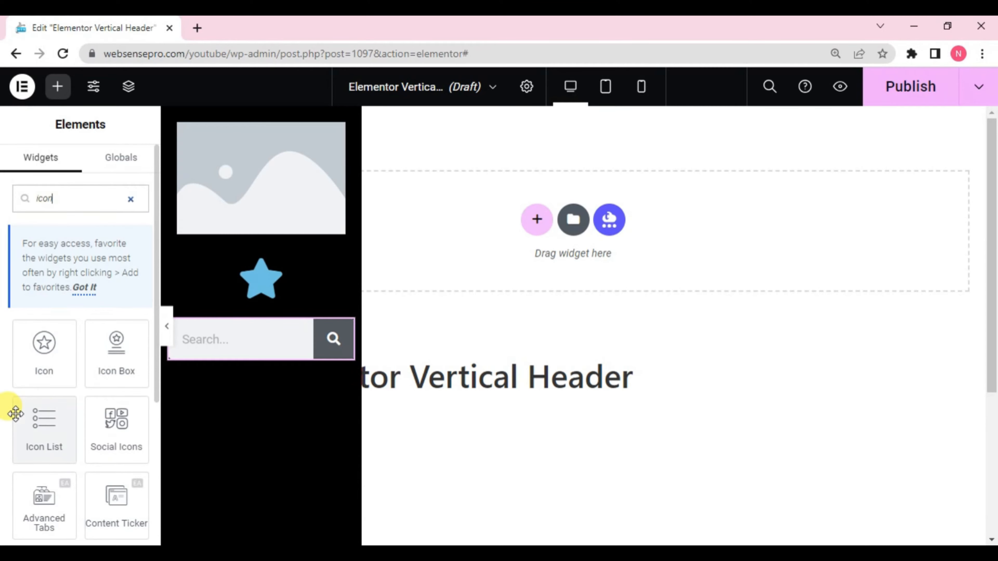
{"action": "left_click_drag", "start_coordinate": [44, 417], "coordinate": [263, 347]}
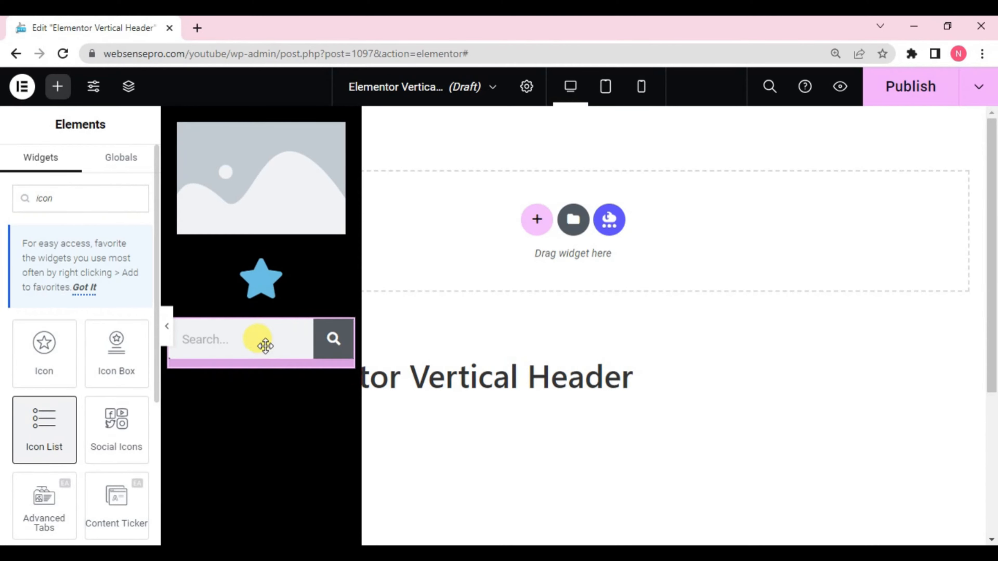
Search the widgets for "contai" and place a Container below the icon list in the sidebar
{"action": "left_click", "coordinate": [57, 87]}
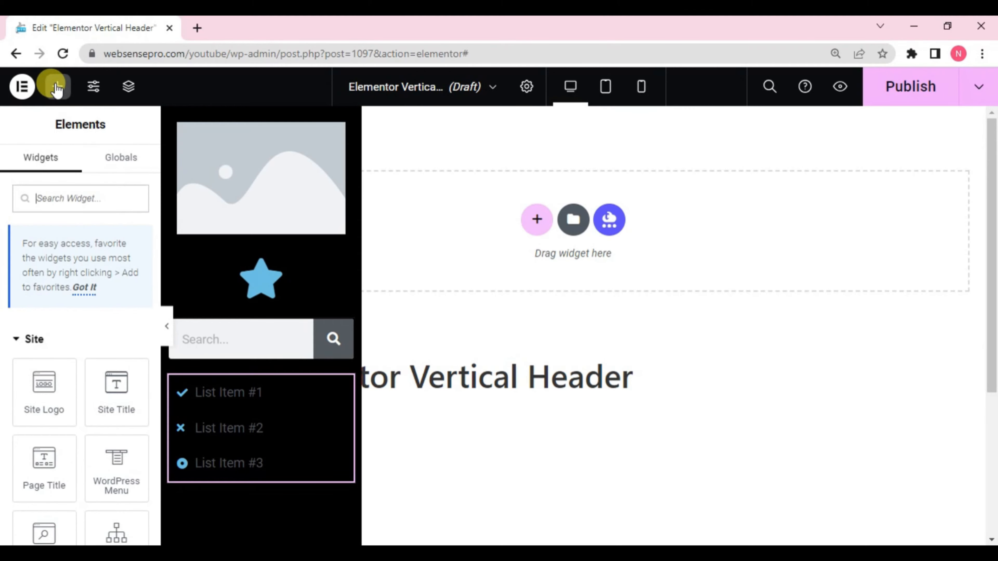
{"action": "type", "text": "conta"}
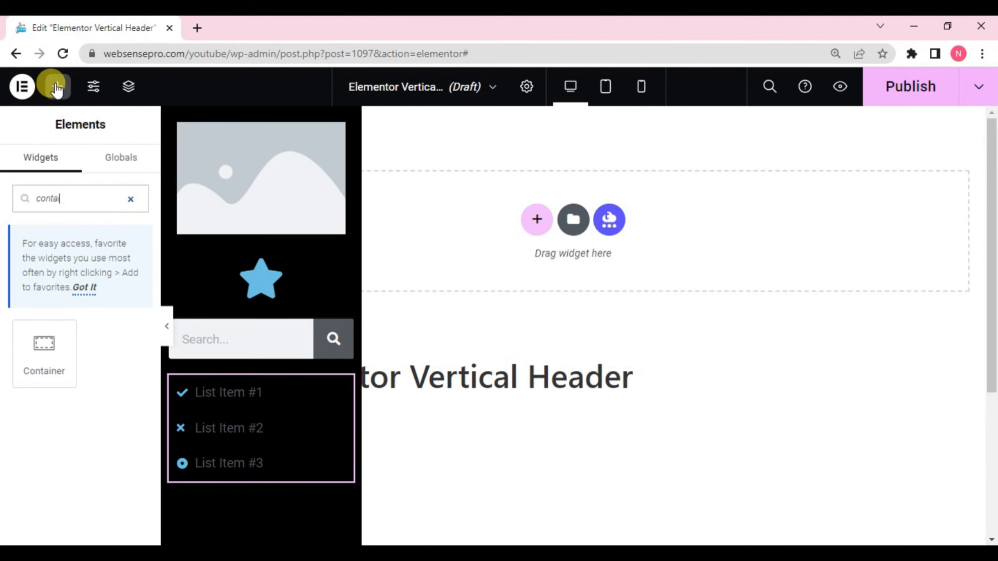
{"action": "type", "text": "i"}
{"action": "left_click_drag", "start_coordinate": [57, 367], "coordinate": [296, 475]}
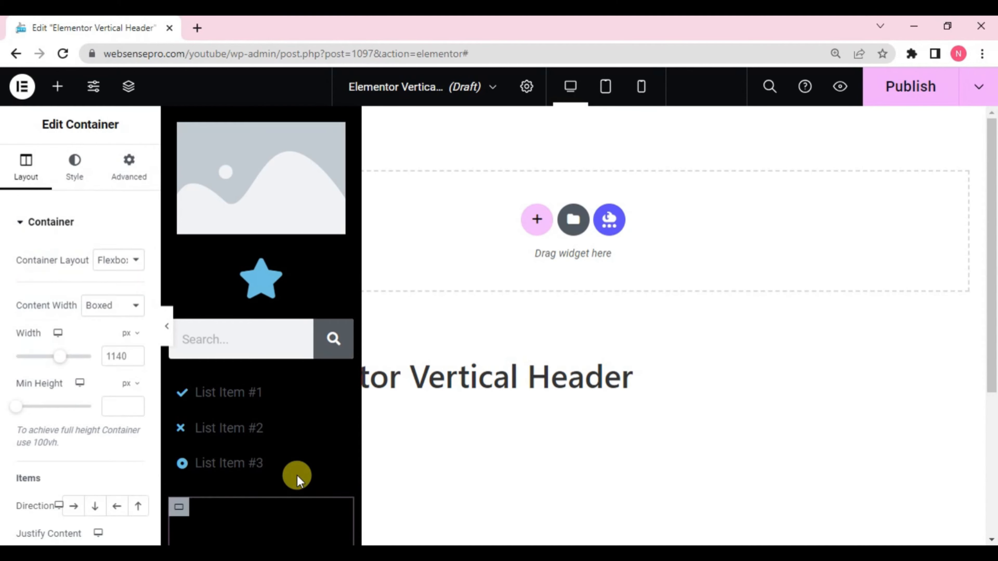
Search the widgets for "image" and place an Image widget inside the empty container below the icon list
{"action": "left_click", "coordinate": [61, 82]}
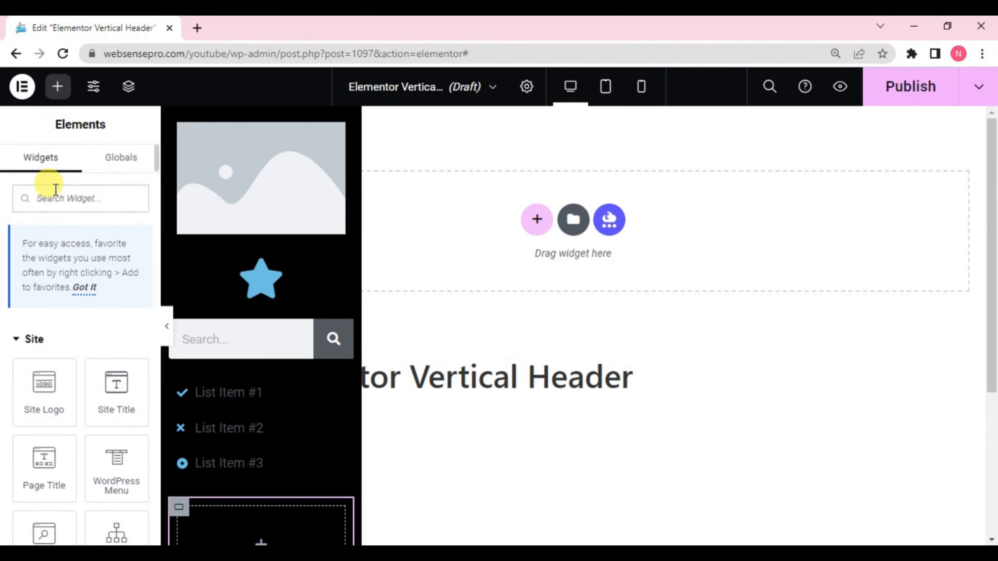
{"action": "type", "text": "image"}
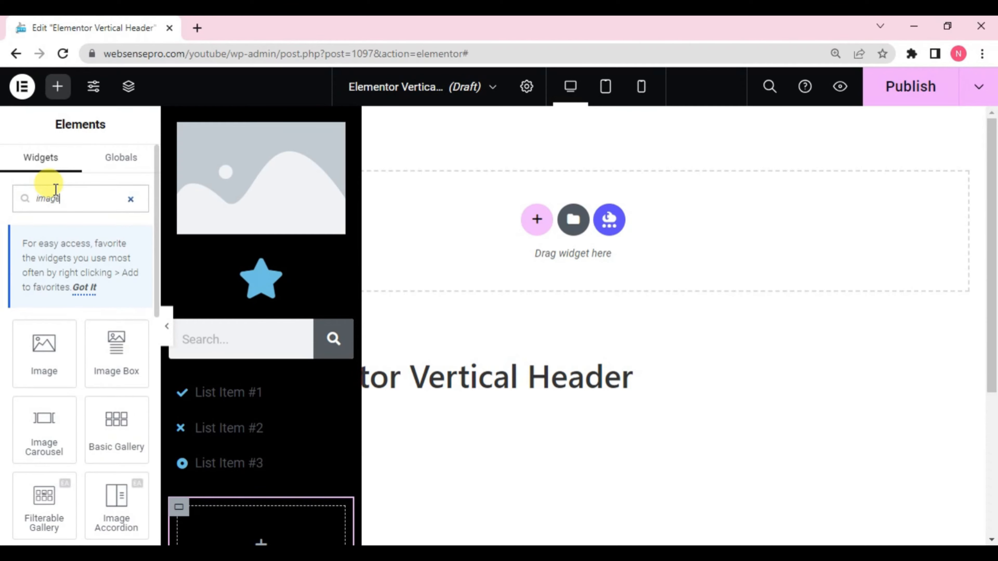
{"action": "left_click_drag", "start_coordinate": [45, 339], "coordinate": [278, 528]}
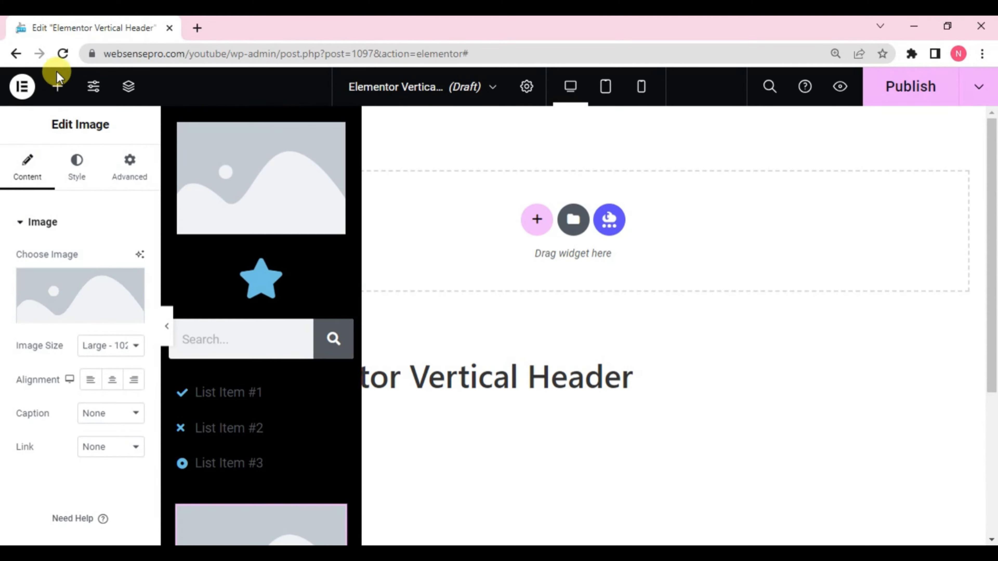
Search the widgets for "image" and place an Image Box below the lower image in the sidebar
{"action": "key", "text": "ctrl+minus"}
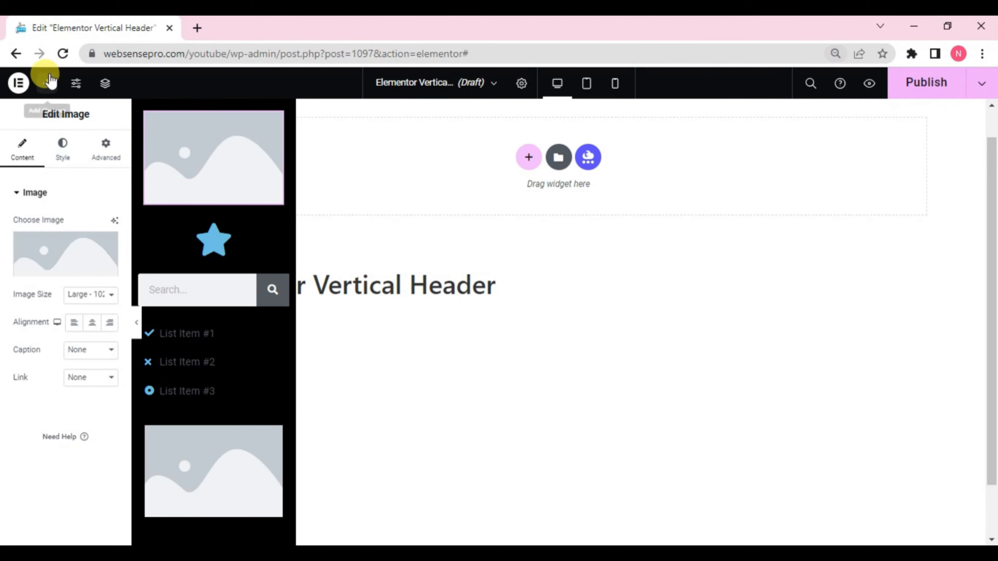
{"action": "left_click", "coordinate": [48, 83]}
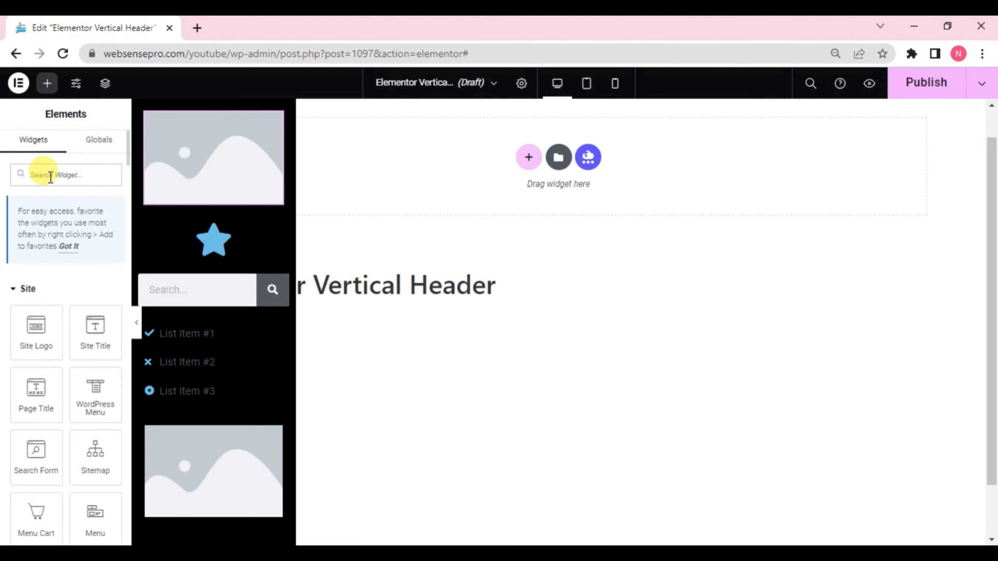
{"action": "type", "text": "i"}
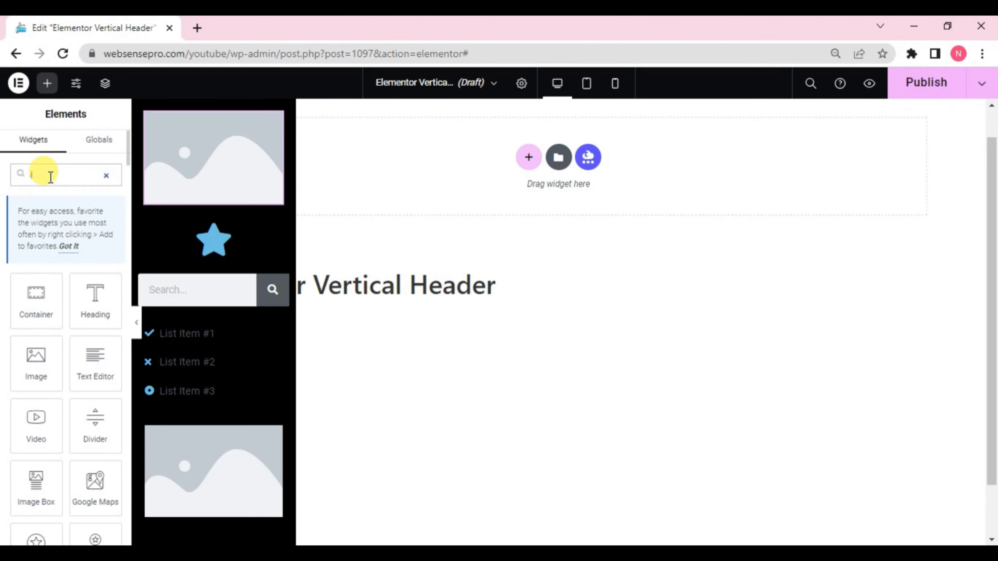
{"action": "type", "text": "mage"}
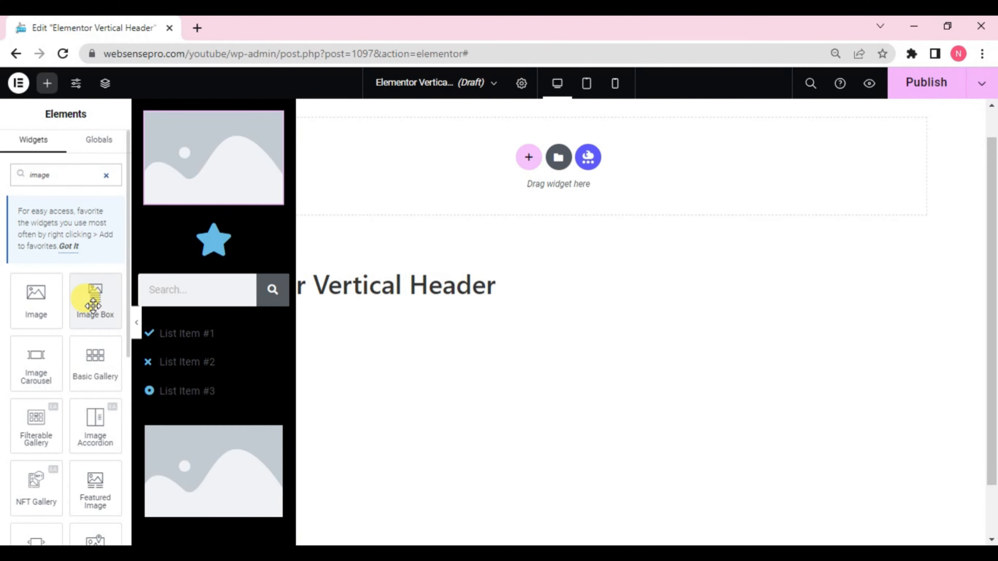
{"action": "left_click_drag", "start_coordinate": [93, 305], "coordinate": [223, 518]}
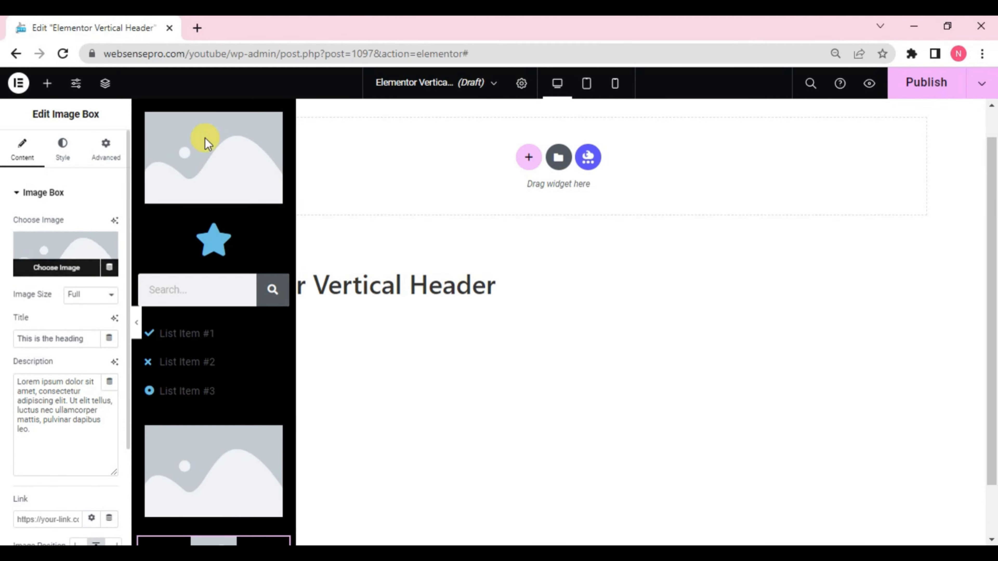
Replace the placeholder of the sidebar's uppermost image with the WebSensePro logo
{"action": "left_click", "coordinate": [192, 174]}
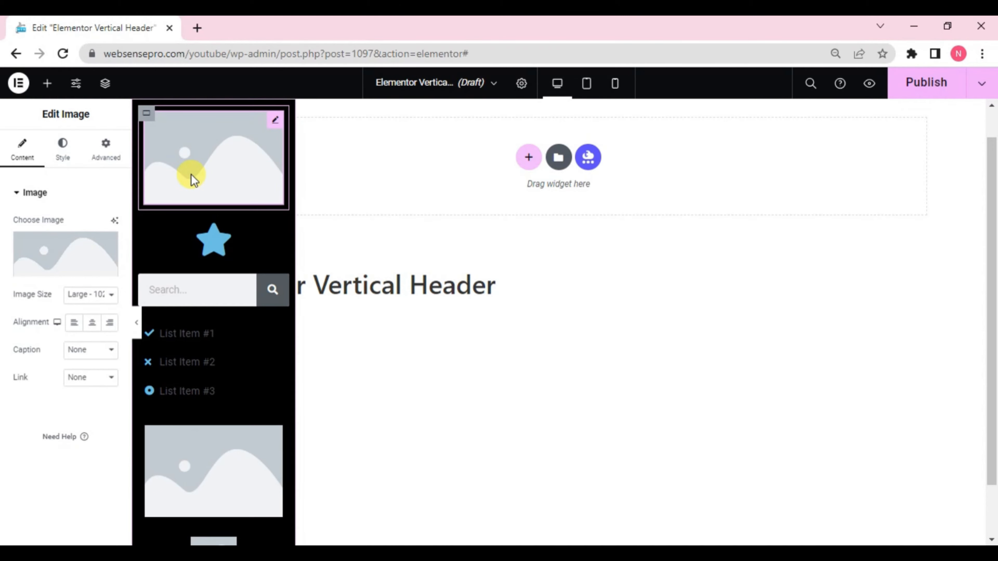
{"action": "mouse_move", "coordinate": [81, 242]}
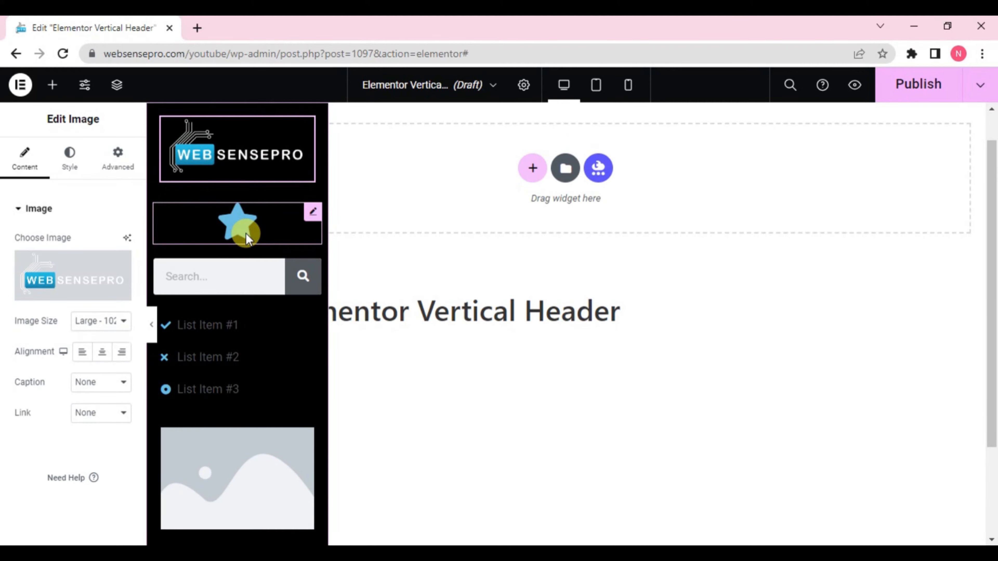
Replace the star icon with the Bars icon, found by filtering the icon library for "bar"
{"action": "left_click", "coordinate": [246, 236]}
{"action": "mouse_move", "coordinate": [71, 287]}
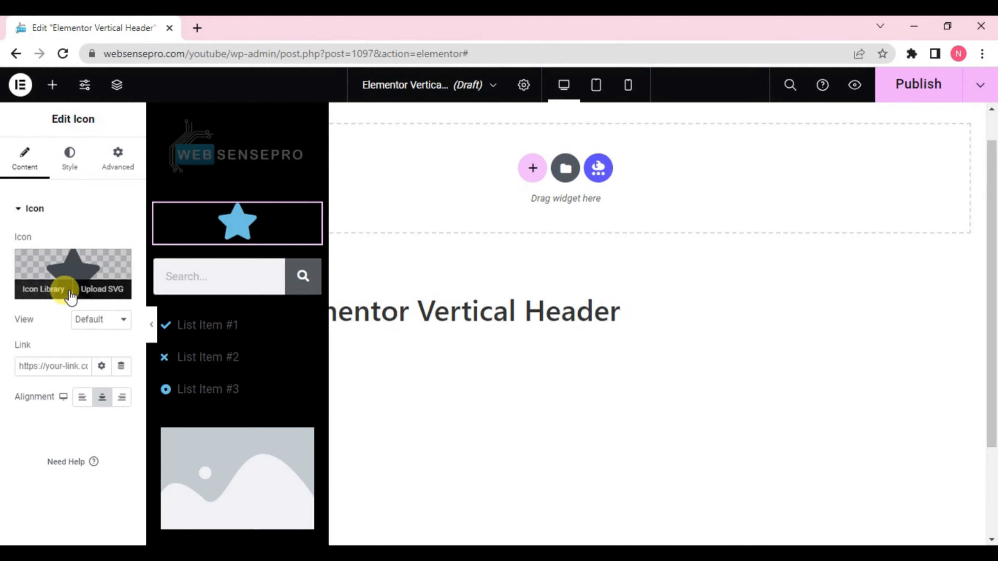
{"action": "left_click", "coordinate": [77, 270]}
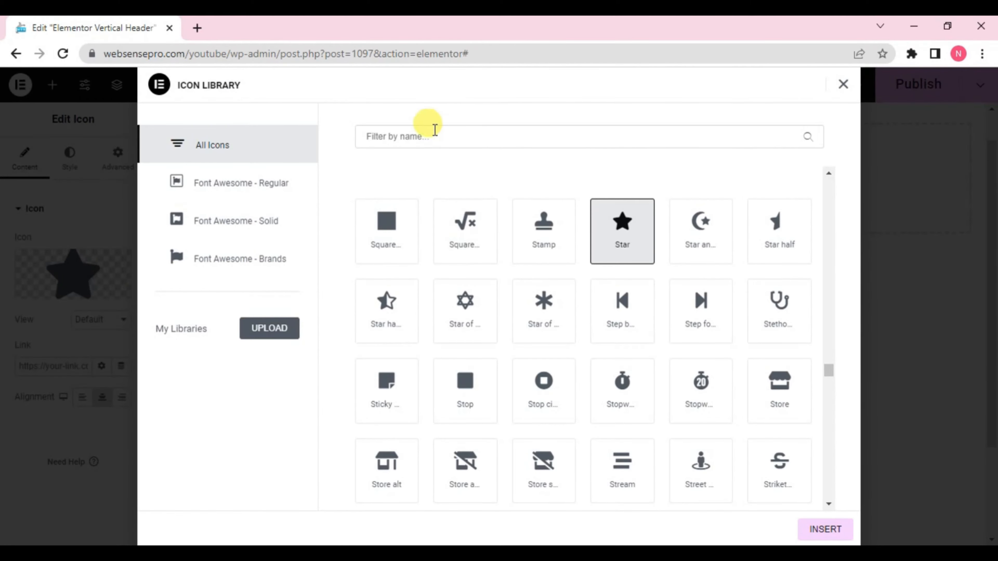
{"action": "left_click", "coordinate": [431, 137]}
{"action": "type", "text": "bar"}
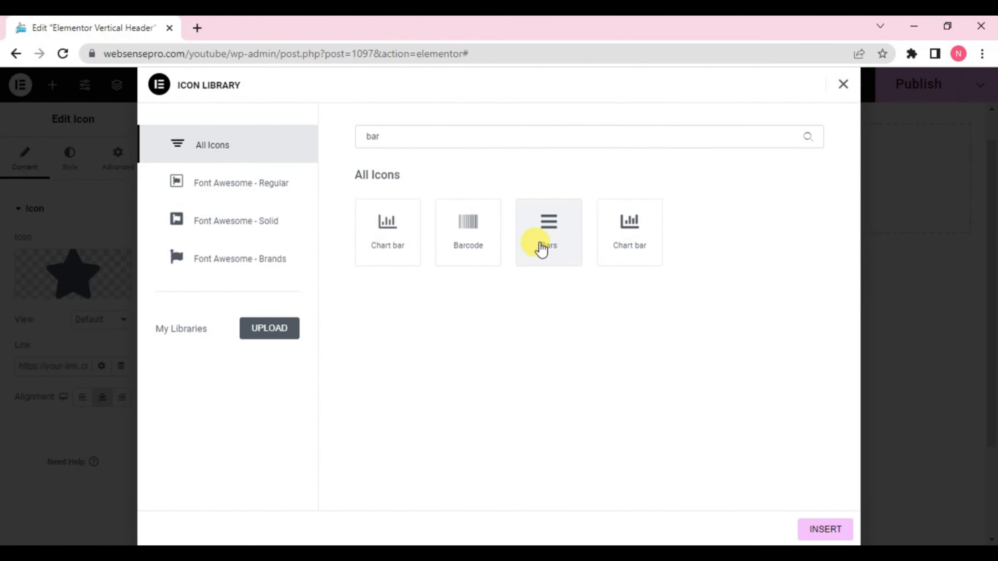
{"action": "left_click", "coordinate": [542, 250]}
{"action": "left_click", "coordinate": [823, 535]}
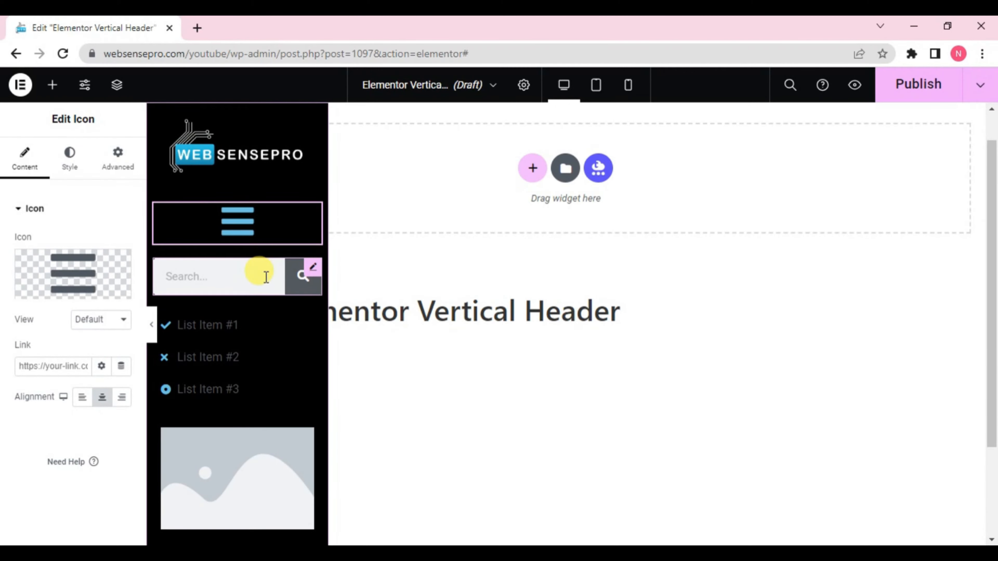
Set the search form's skin to Minimal
{"action": "left_click", "coordinate": [266, 277]}
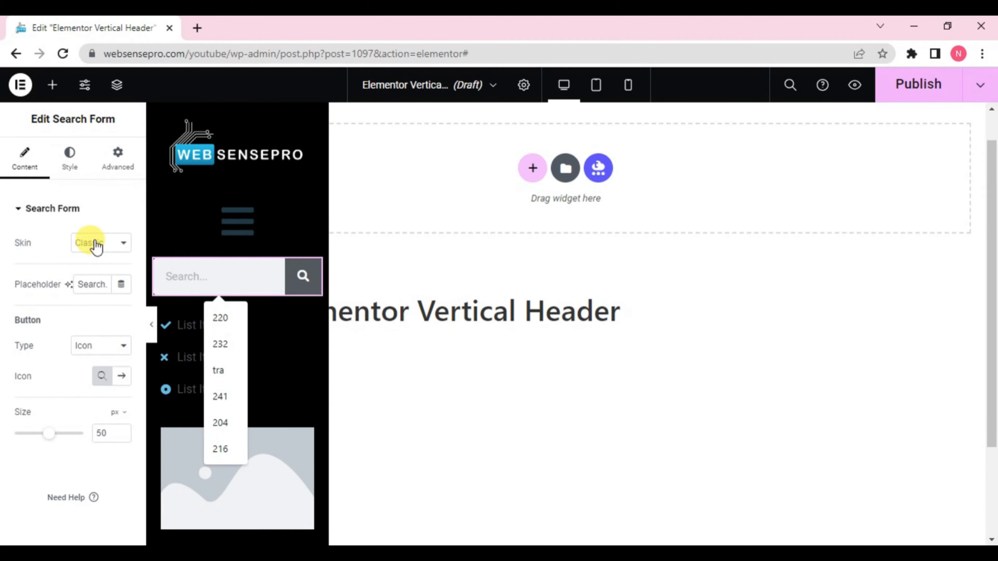
{"action": "left_click", "coordinate": [96, 246]}
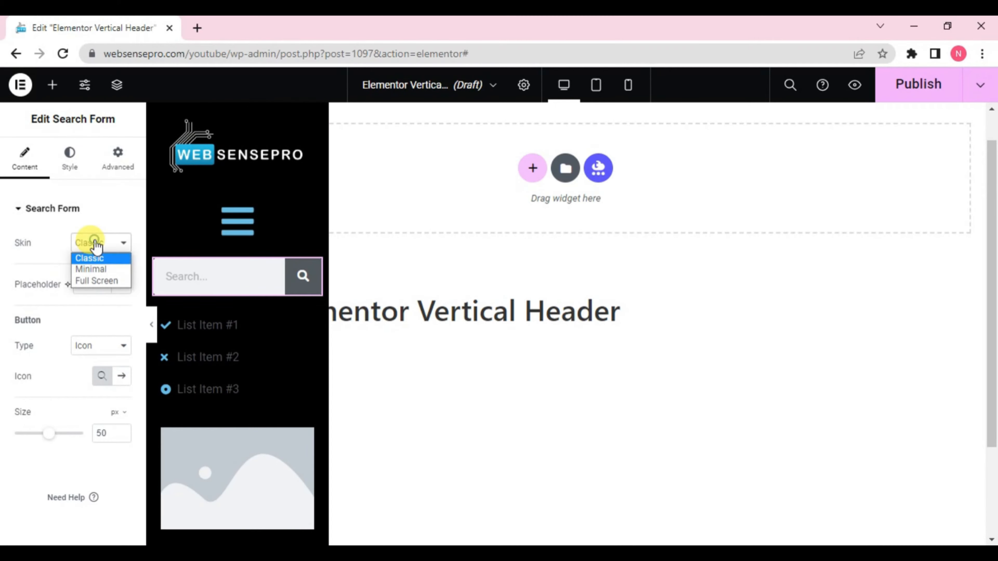
{"action": "left_click", "coordinate": [94, 269]}
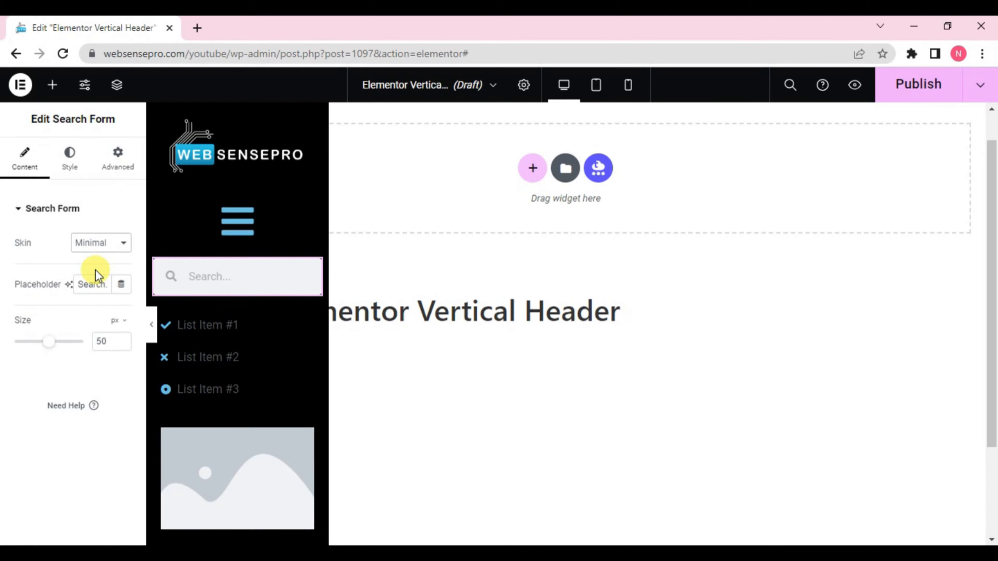
Style the search form's input with near-white text and a dark navy blue background
{"action": "left_click", "coordinate": [70, 169]}
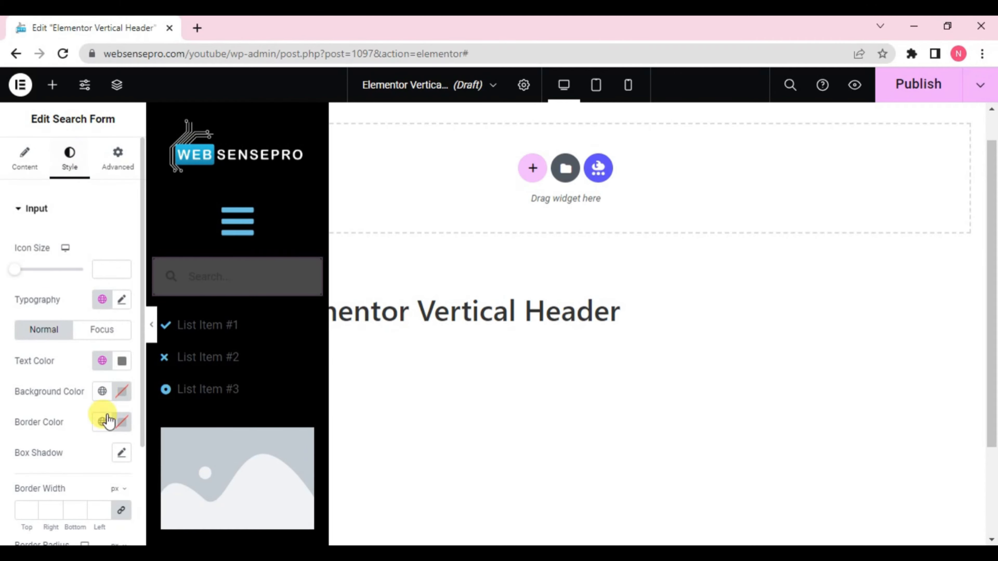
{"action": "left_click", "coordinate": [123, 361]}
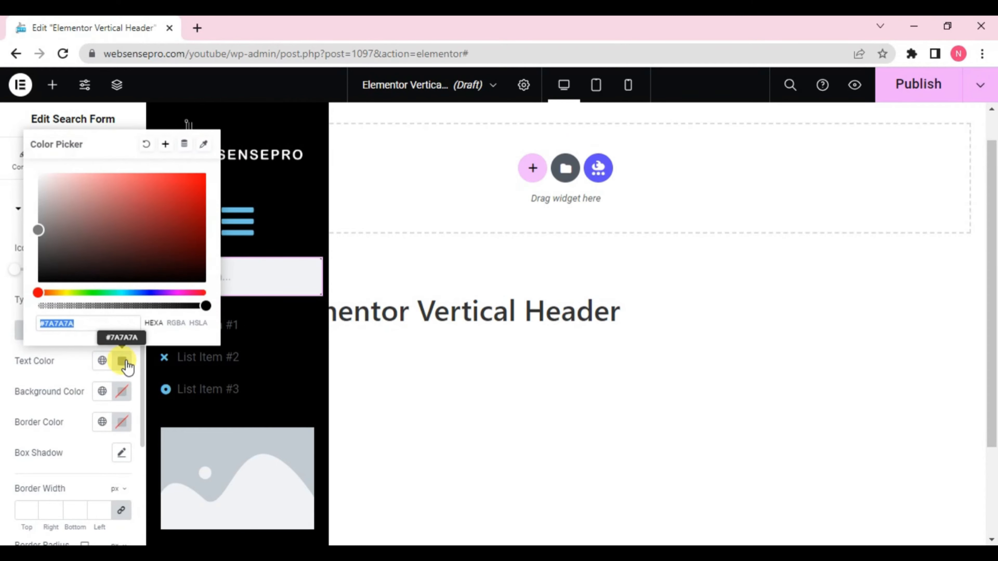
{"action": "left_click", "coordinate": [148, 292]}
{"action": "left_click_drag", "start_coordinate": [125, 229], "coordinate": [196, 259]}
{"action": "left_click", "coordinate": [265, 254]}
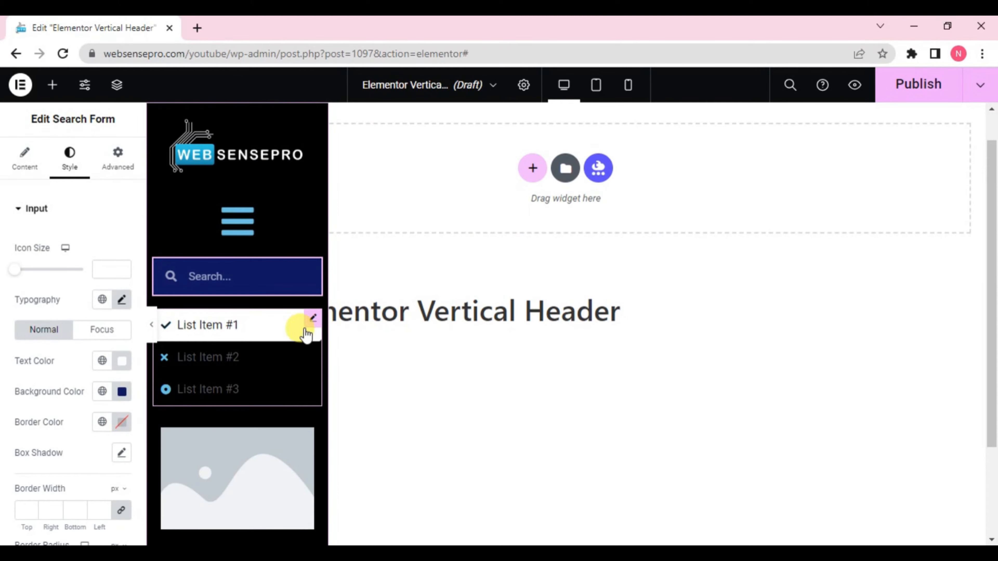
Change the text of the icon list's first item to "Home"
{"action": "left_click", "coordinate": [313, 320]}
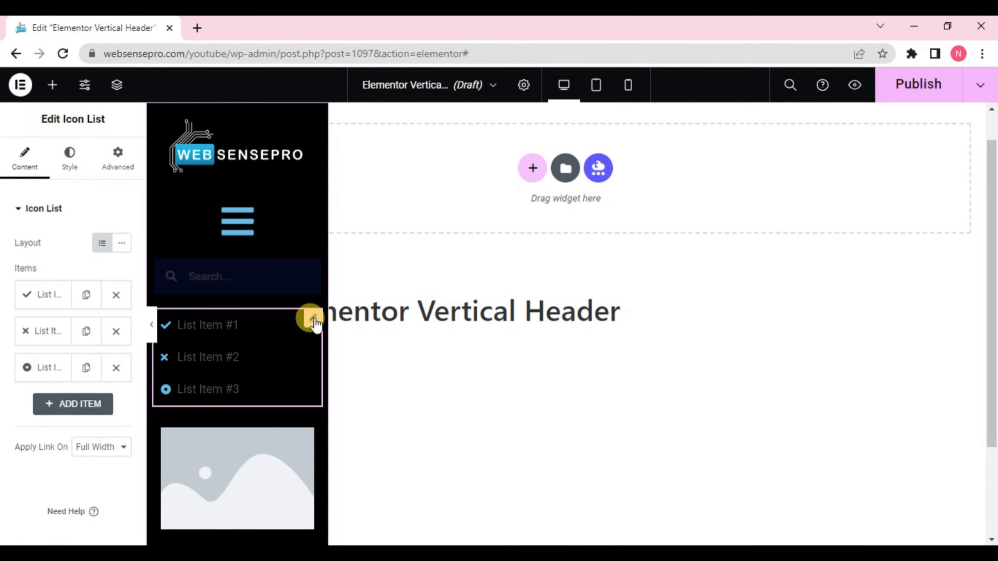
{"action": "left_click", "coordinate": [56, 305]}
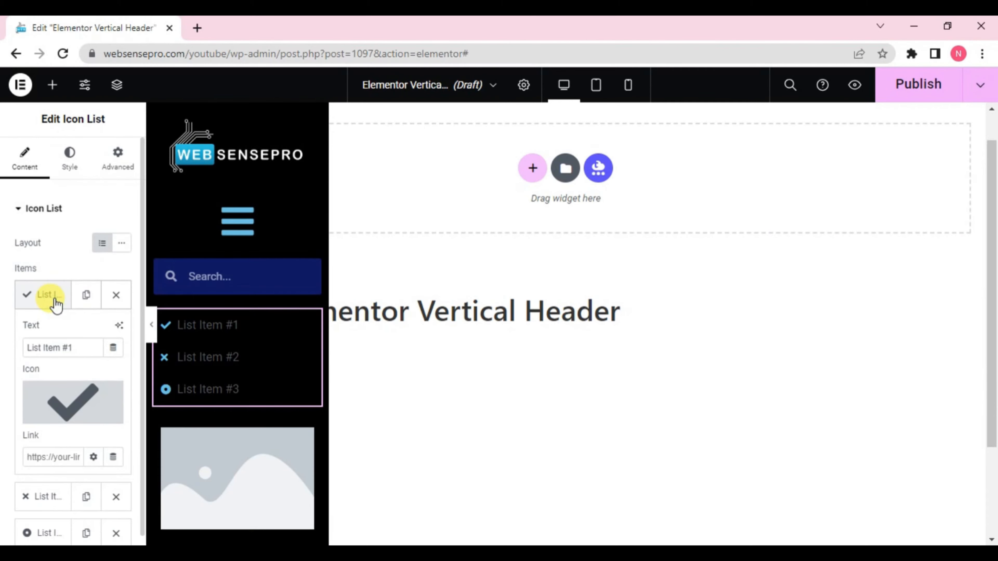
{"action": "left_click_drag", "start_coordinate": [78, 348], "coordinate": [2, 357]}
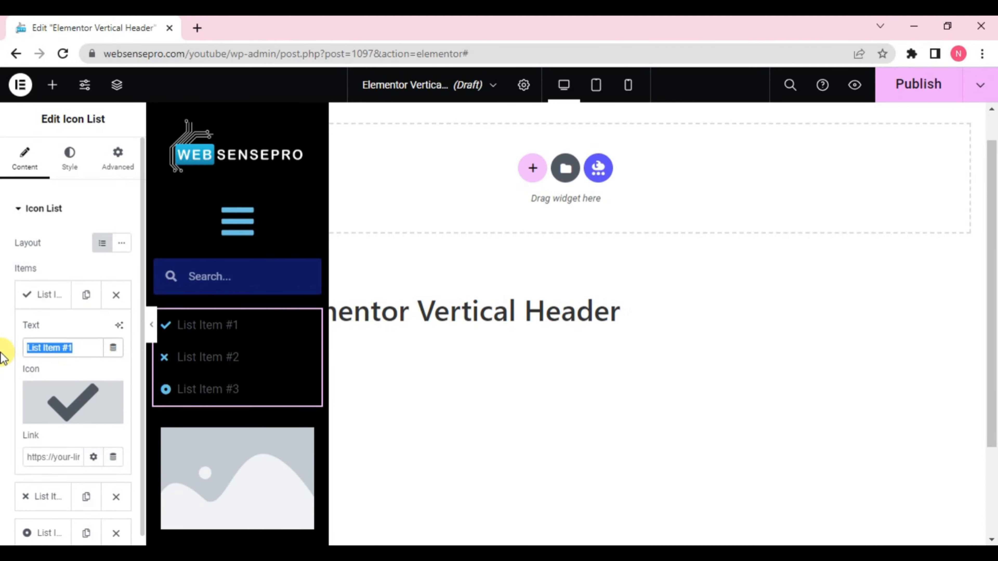
{"action": "type", "text": "Home"}
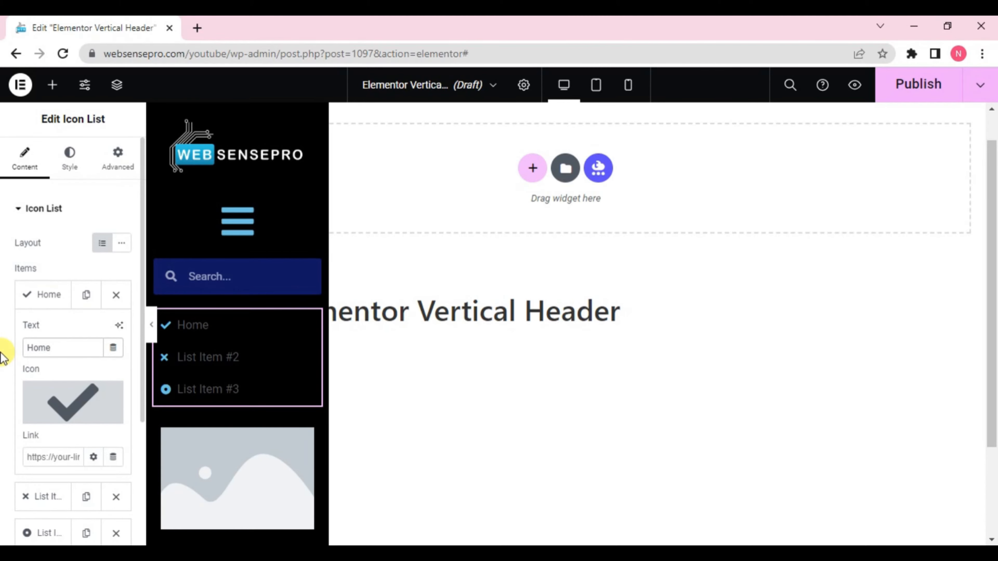
Give the Home list item the Home icon, found by filtering the icon library for "home"
{"action": "left_click", "coordinate": [43, 411]}
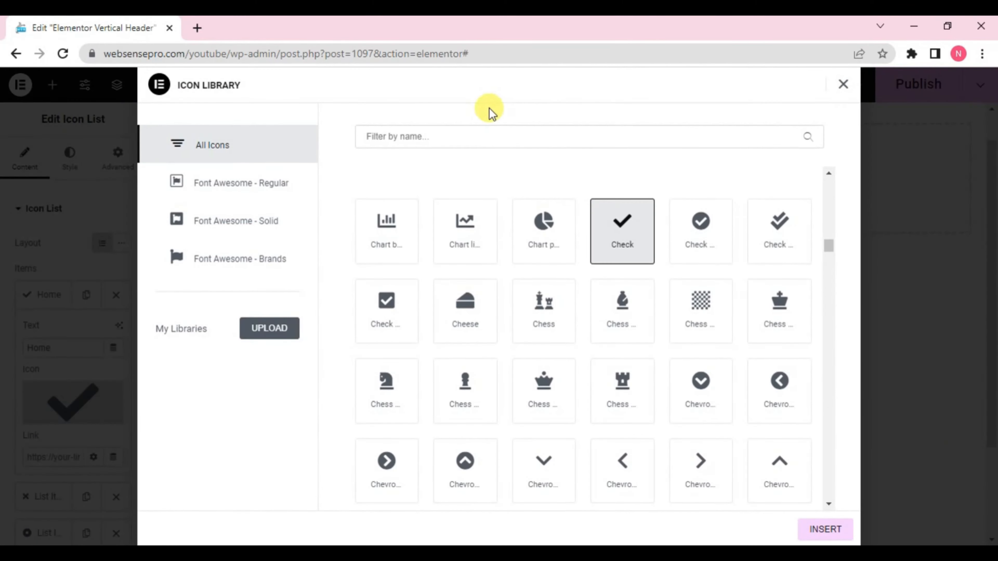
{"action": "left_click", "coordinate": [447, 133]}
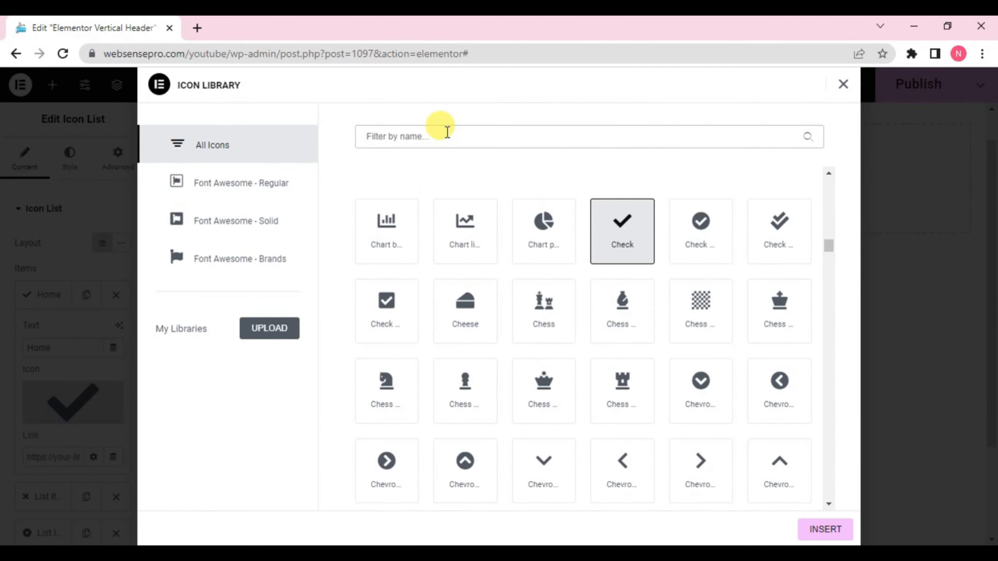
{"action": "type", "text": "home"}
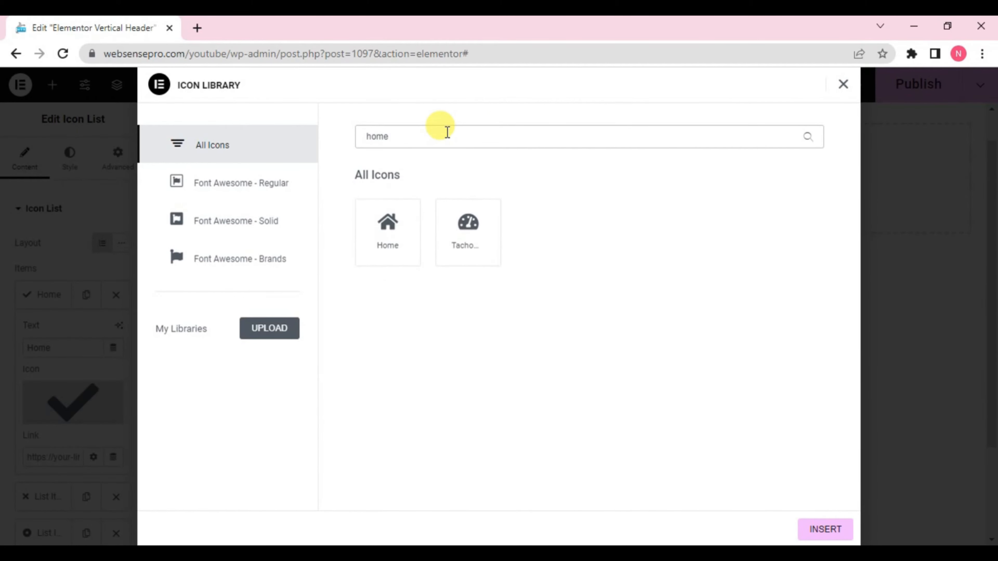
{"action": "left_click", "coordinate": [407, 226]}
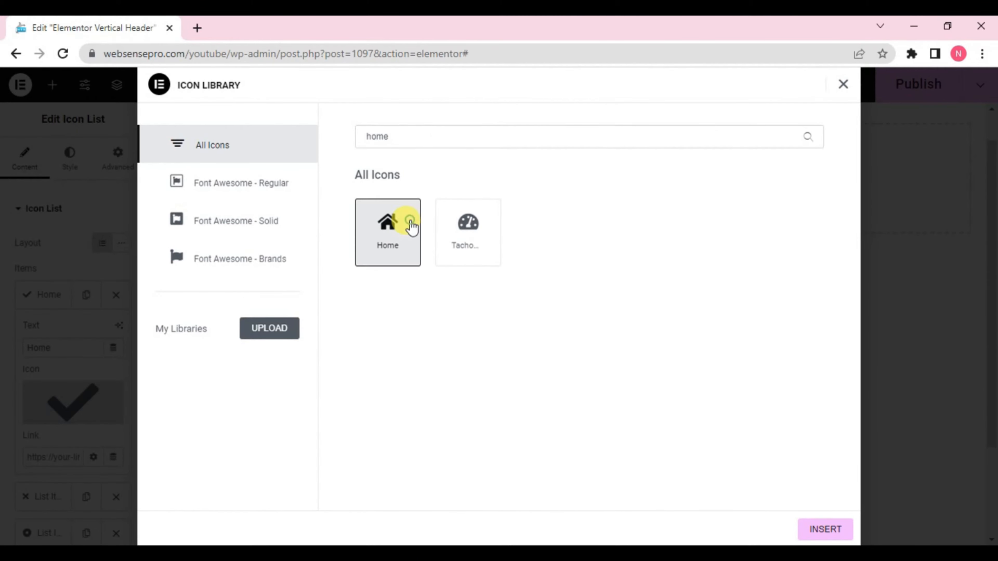
{"action": "left_click", "coordinate": [819, 535]}
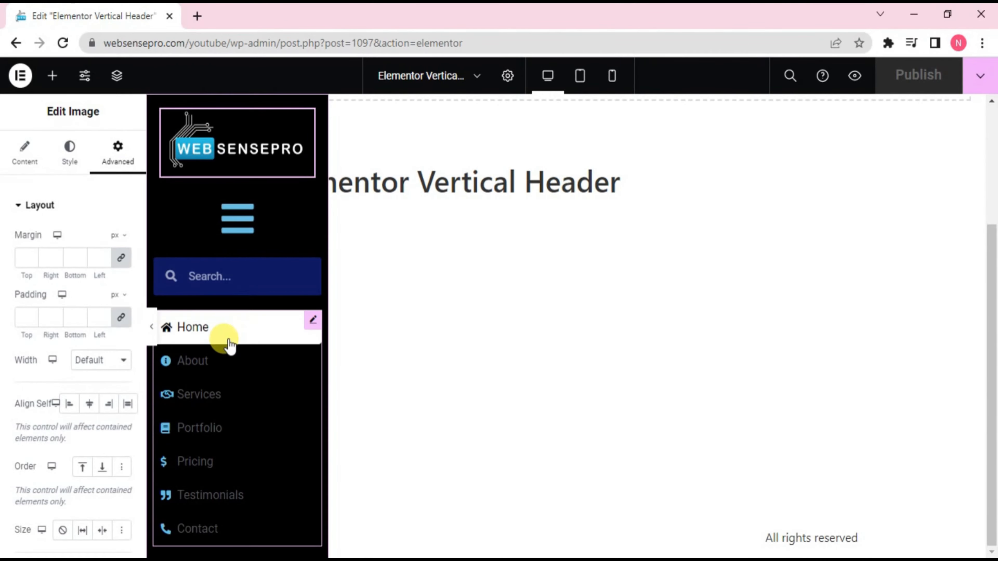
Open the icon list's Home item to review its text, icon and link
{"action": "left_click", "coordinate": [230, 346]}
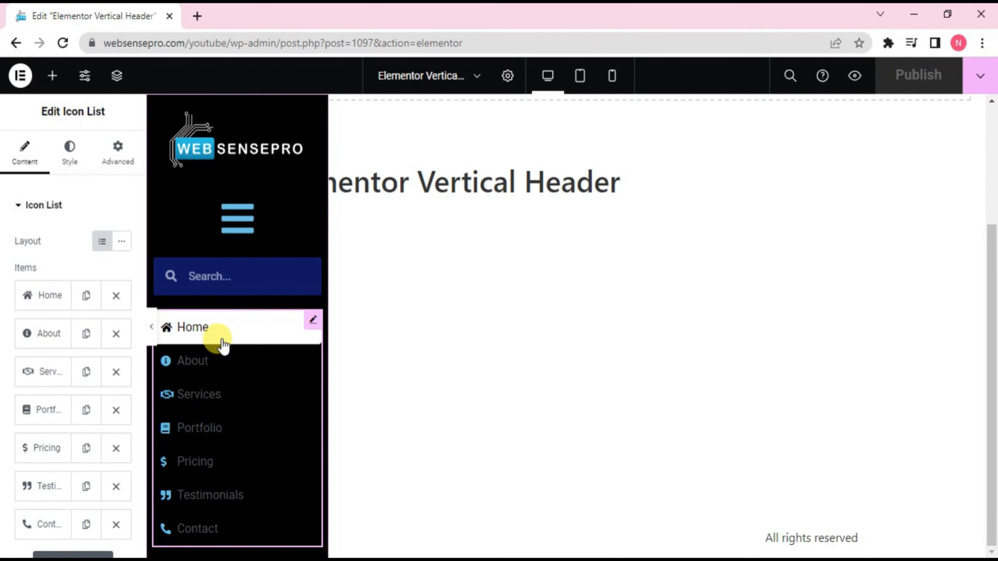
{"action": "left_click", "coordinate": [45, 294]}
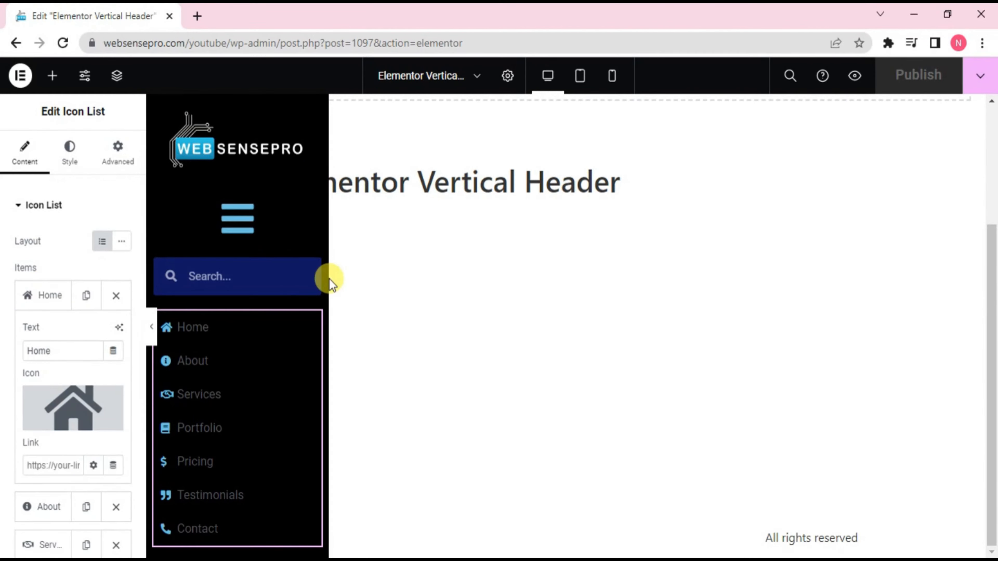
Set the logo image's width to 45% and align it left
{"action": "left_click", "coordinate": [247, 151]}
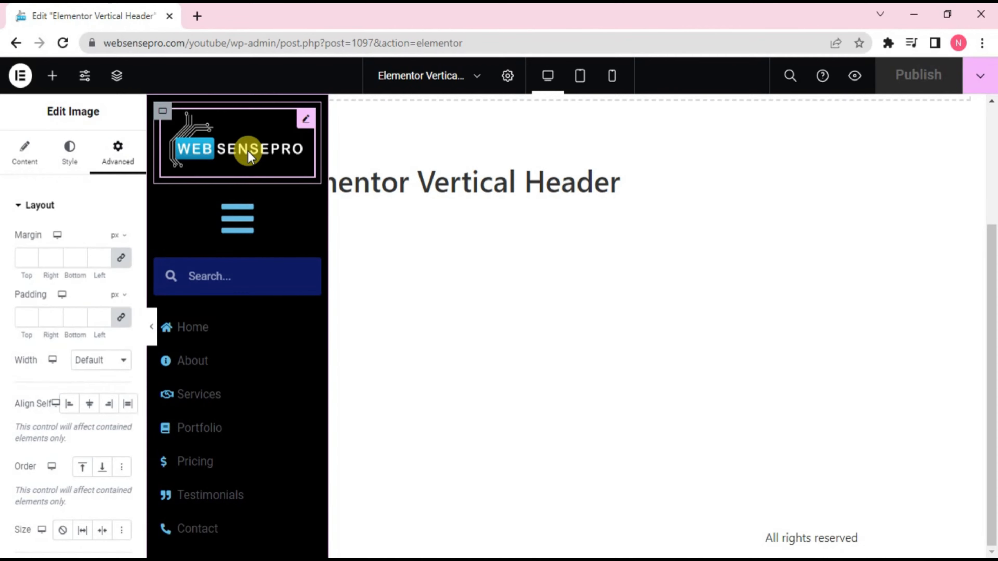
{"action": "left_click", "coordinate": [67, 159]}
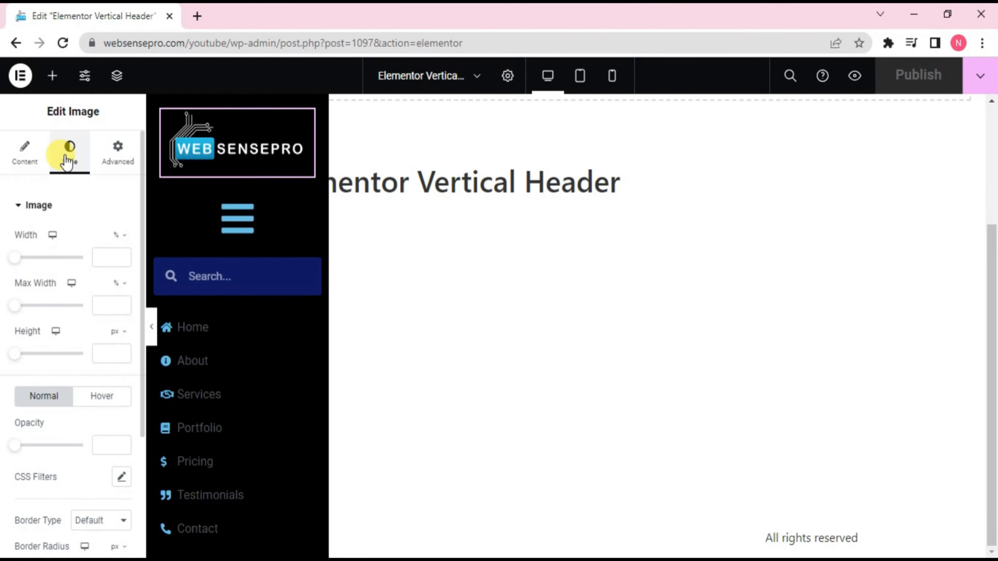
{"action": "left_click", "coordinate": [98, 257]}
{"action": "type", "text": "45"}
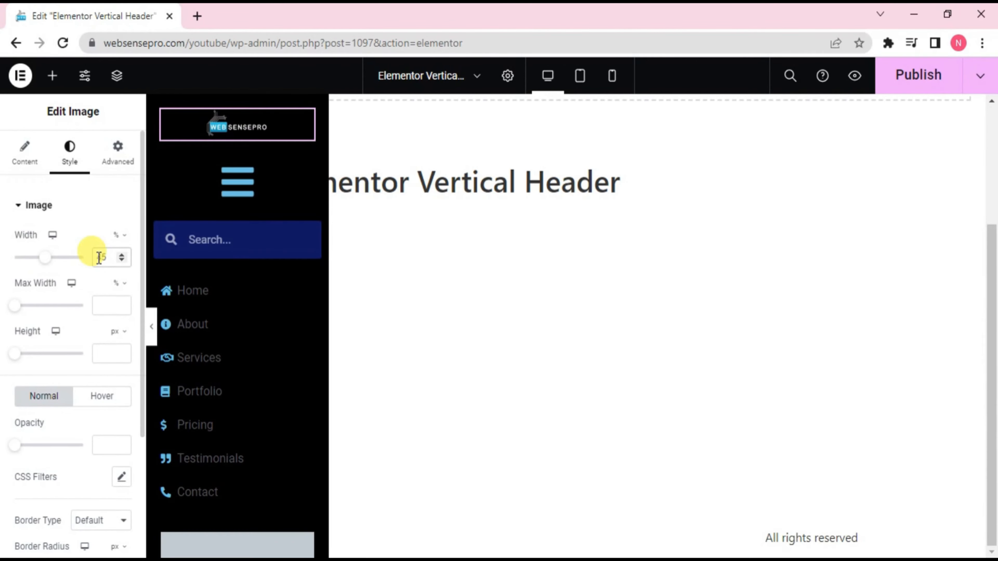
{"action": "left_click", "coordinate": [33, 169]}
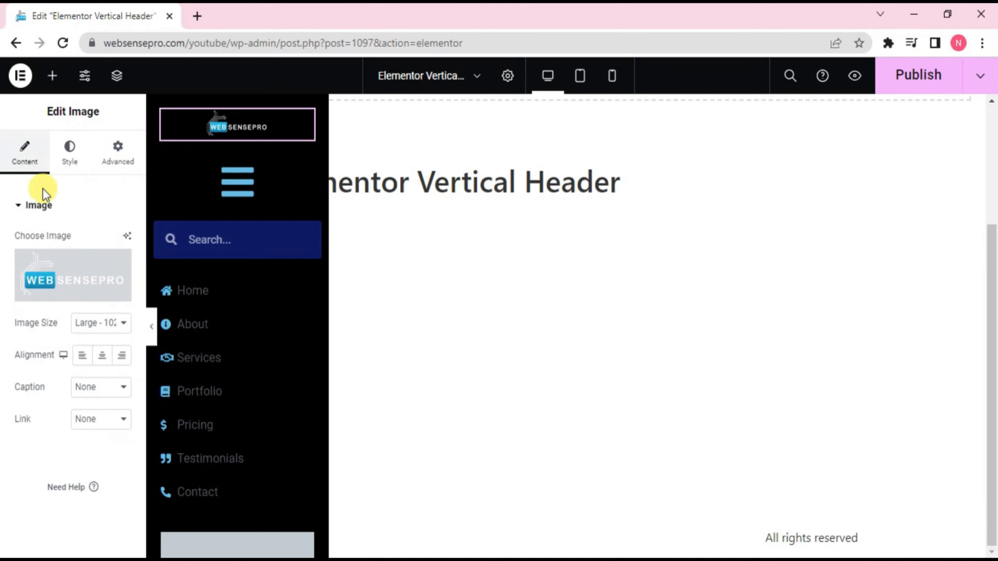
{"action": "left_click", "coordinate": [80, 356]}
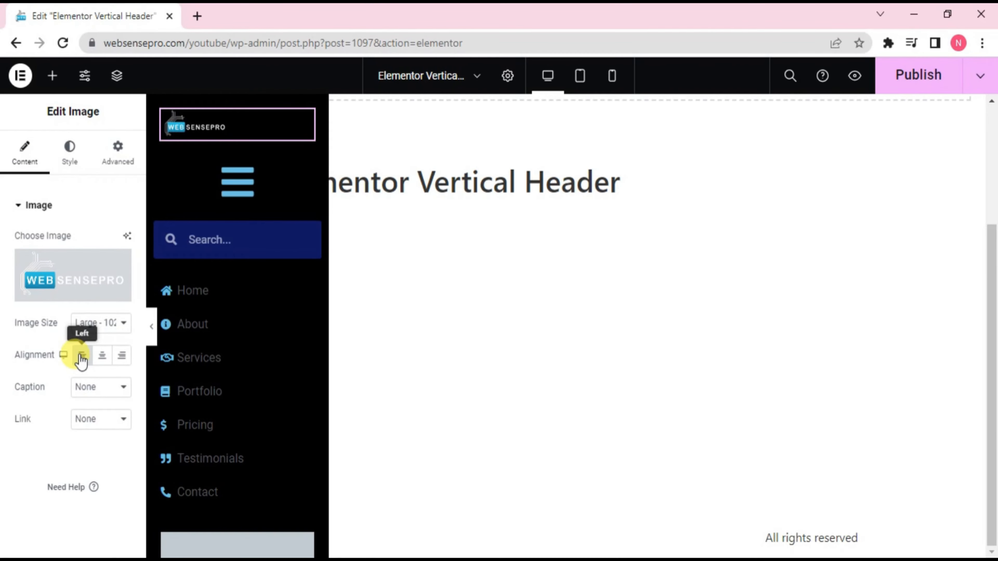
Give the logo image an Inline (auto) layout width and an Absolute position
{"action": "left_click", "coordinate": [124, 153]}
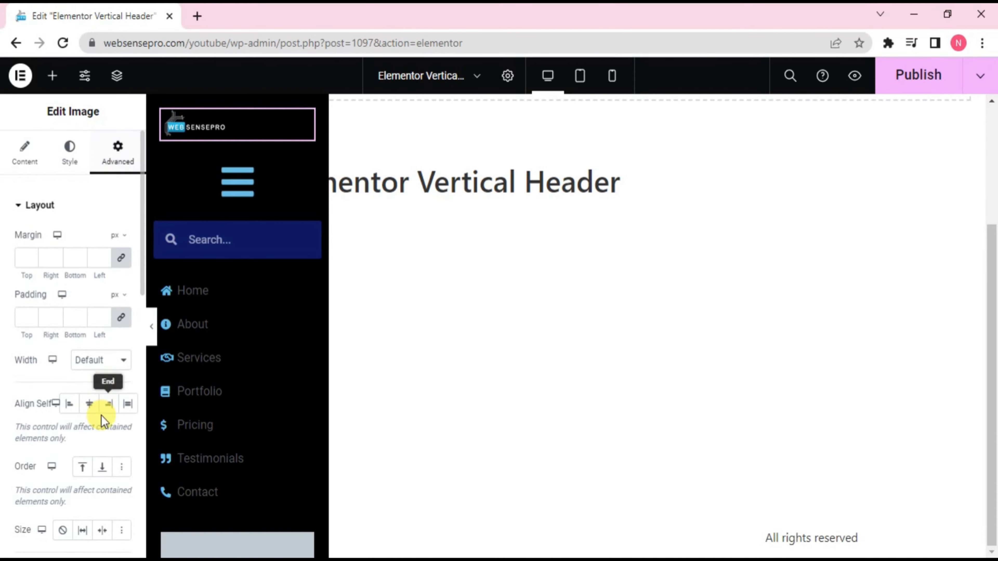
{"action": "left_click", "coordinate": [100, 358]}
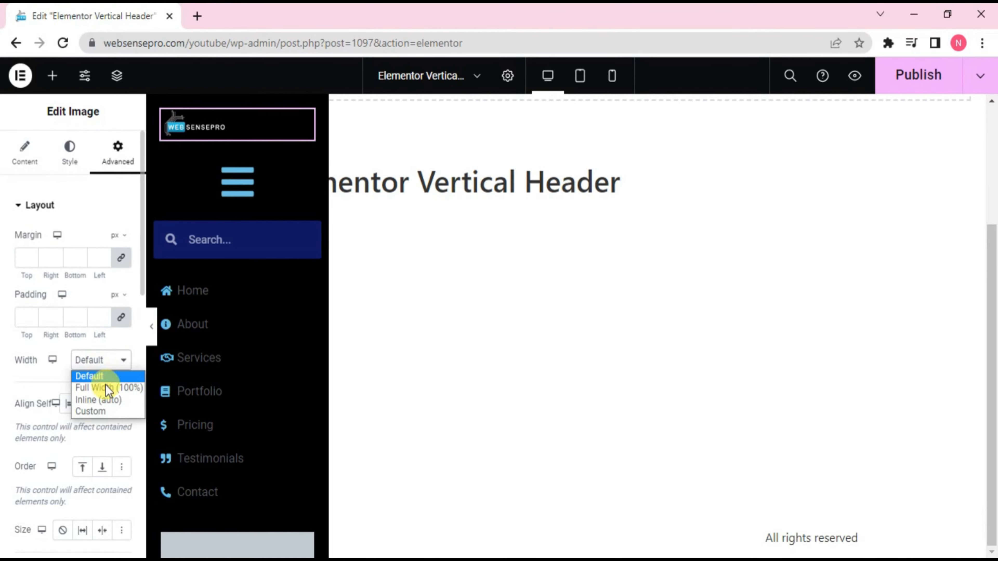
{"action": "left_click", "coordinate": [106, 400]}
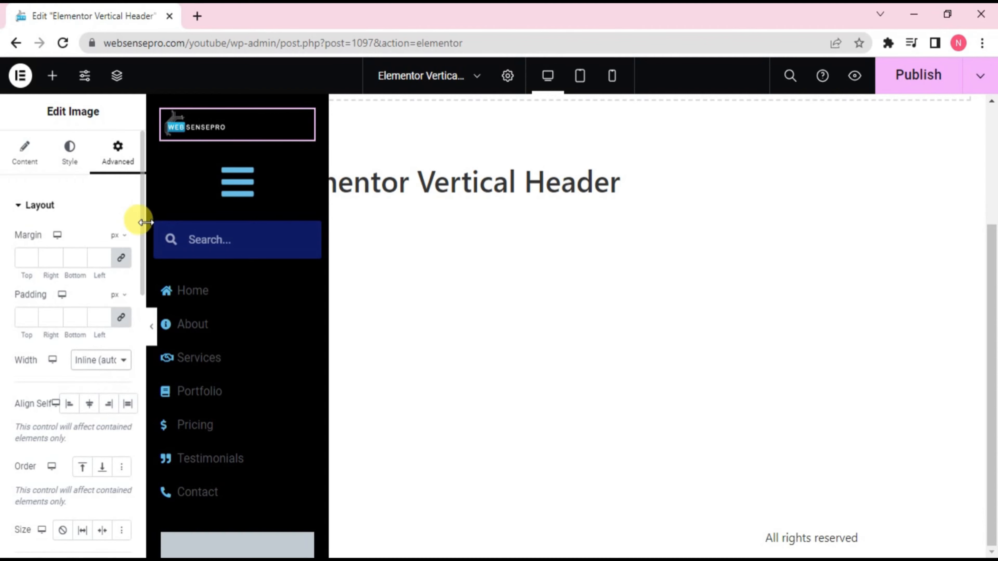
{"action": "left_click_drag", "start_coordinate": [141, 224], "coordinate": [151, 538]}
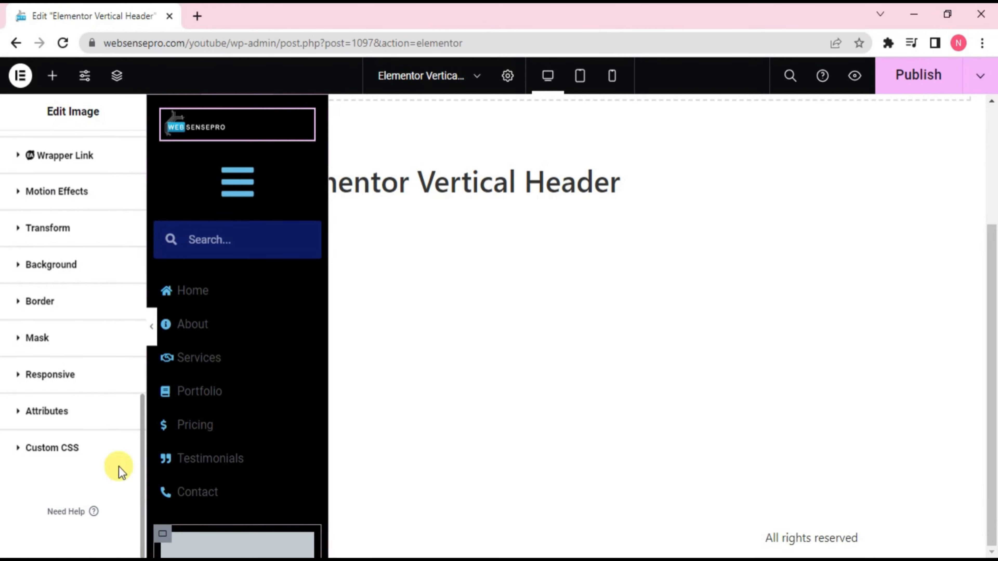
{"action": "scroll", "coordinate": [90, 284], "scroll_direction": "up", "scroll_amount": 7}
{"action": "scroll", "coordinate": [86, 315], "scroll_direction": "down", "scroll_amount": 3}
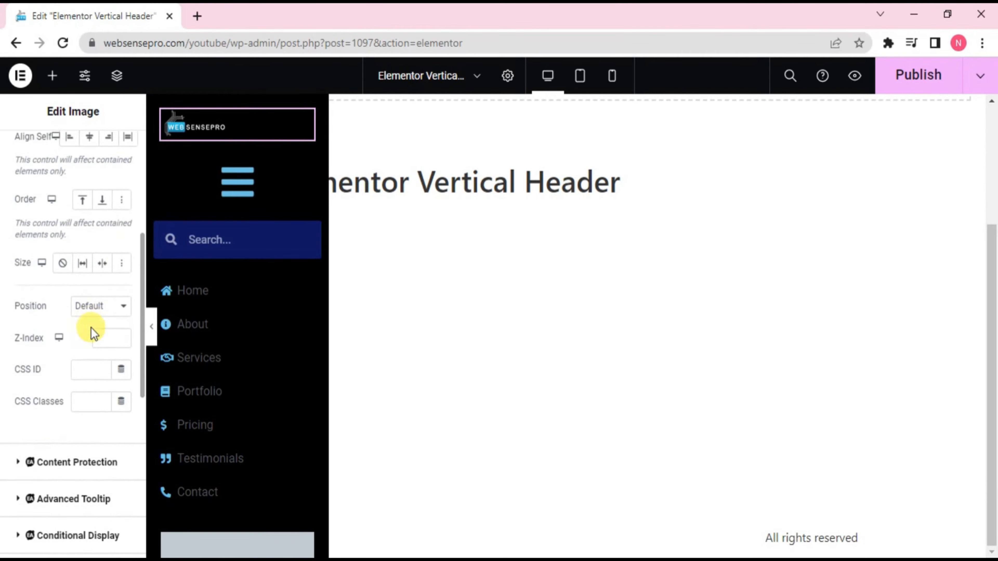
{"action": "left_click", "coordinate": [92, 326]}
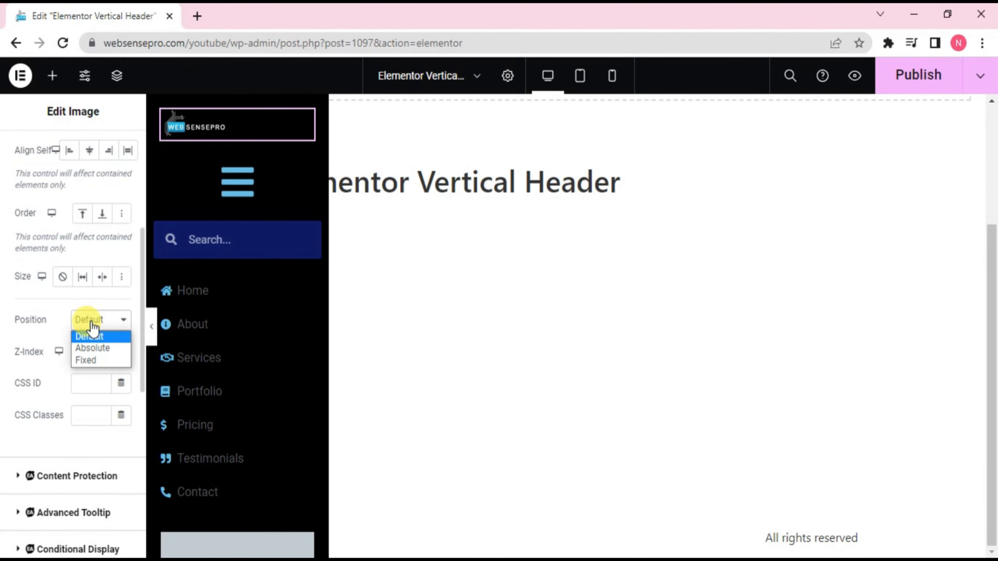
{"action": "left_click", "coordinate": [94, 348]}
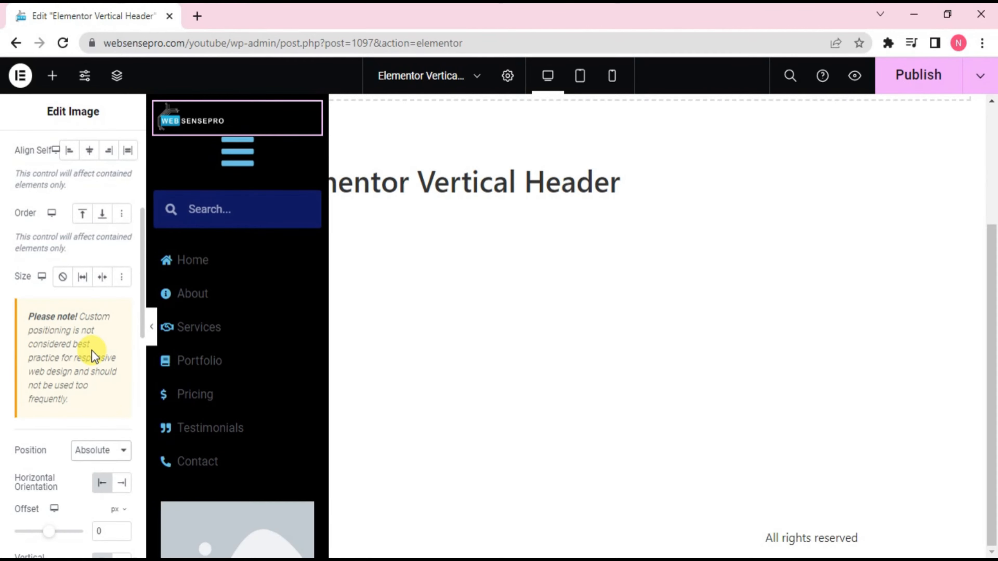
Align the hamburger menu icon to the right
{"action": "left_click", "coordinate": [213, 161]}
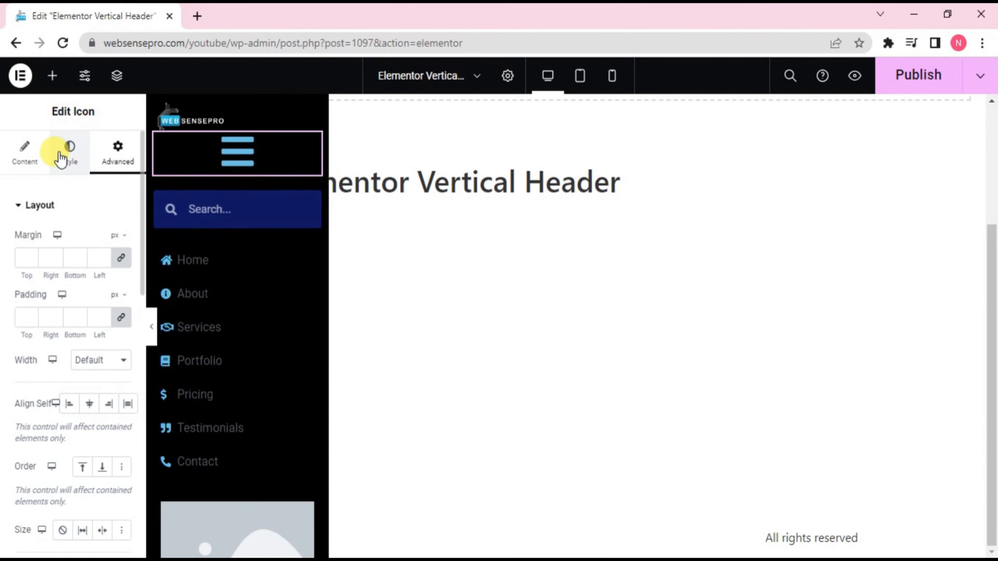
{"action": "left_click", "coordinate": [25, 153]}
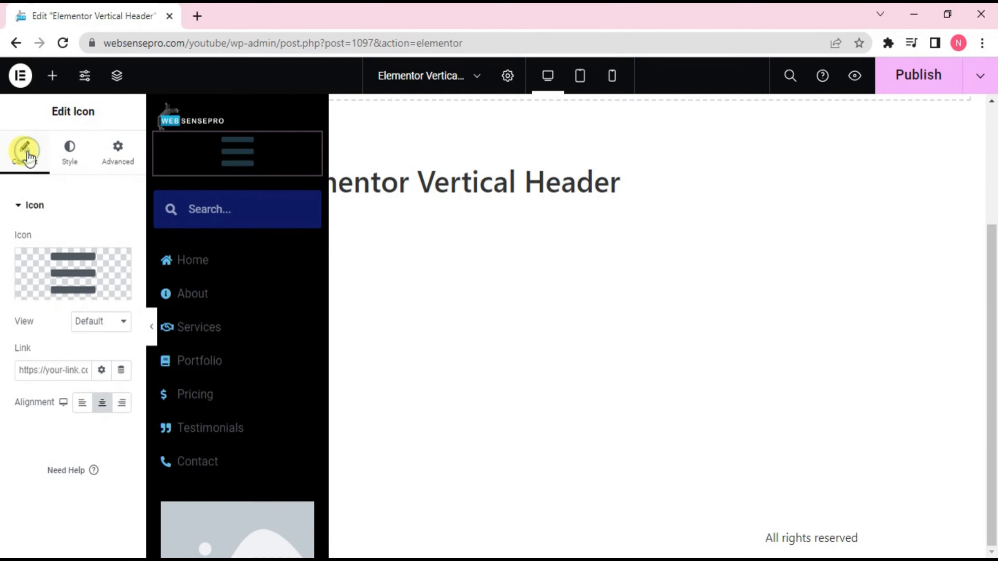
{"action": "left_click", "coordinate": [123, 401]}
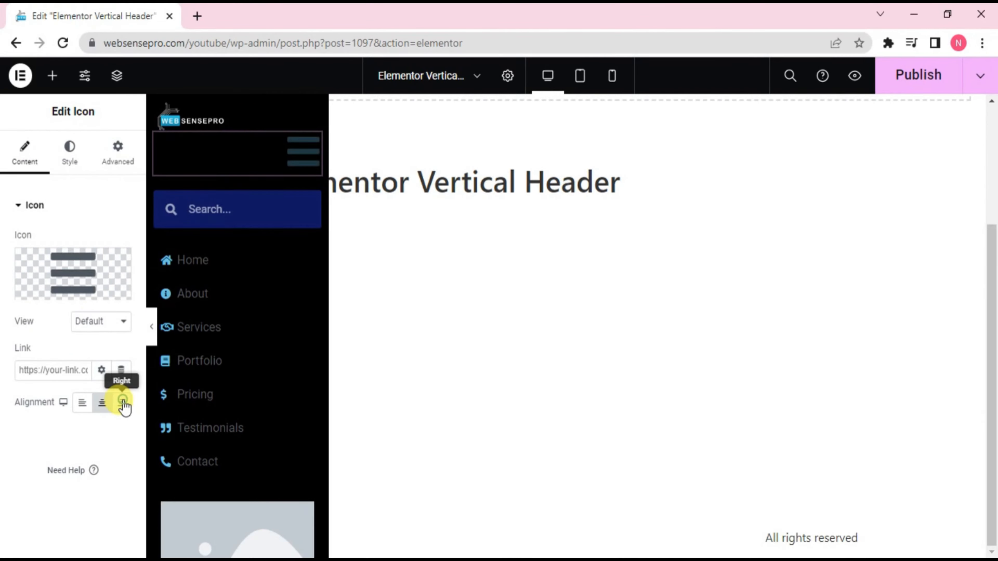
Set the menu icon's primary color to white (#FFFFFF) and its size to 40 px
{"action": "left_click", "coordinate": [59, 157]}
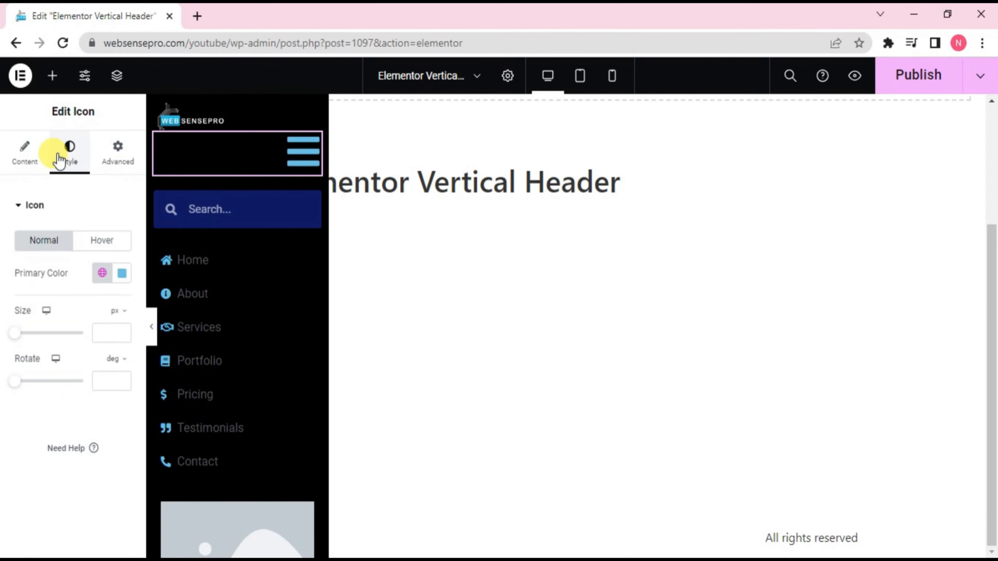
{"action": "left_click", "coordinate": [116, 167]}
{"action": "left_click", "coordinate": [70, 151]}
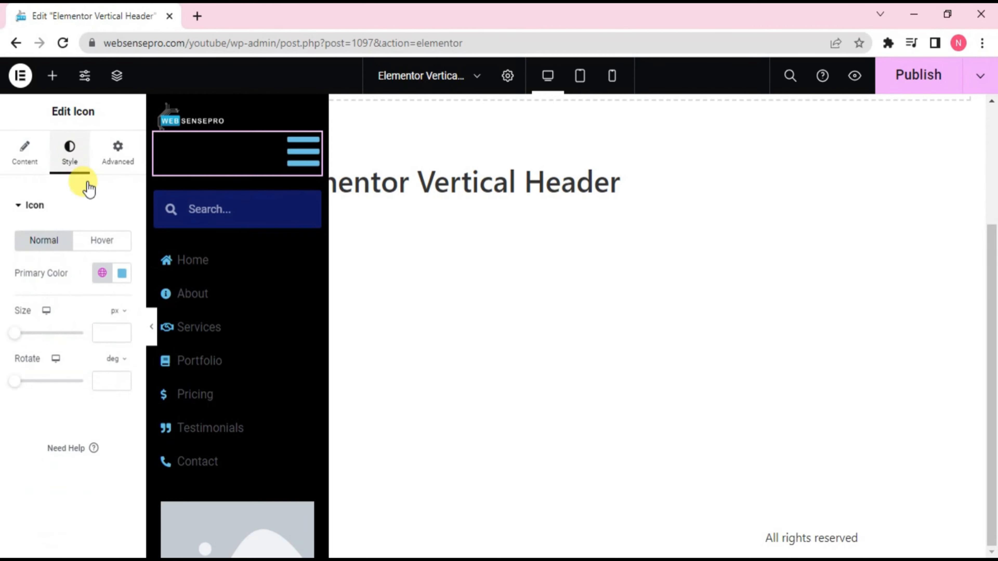
{"action": "left_click", "coordinate": [123, 275]}
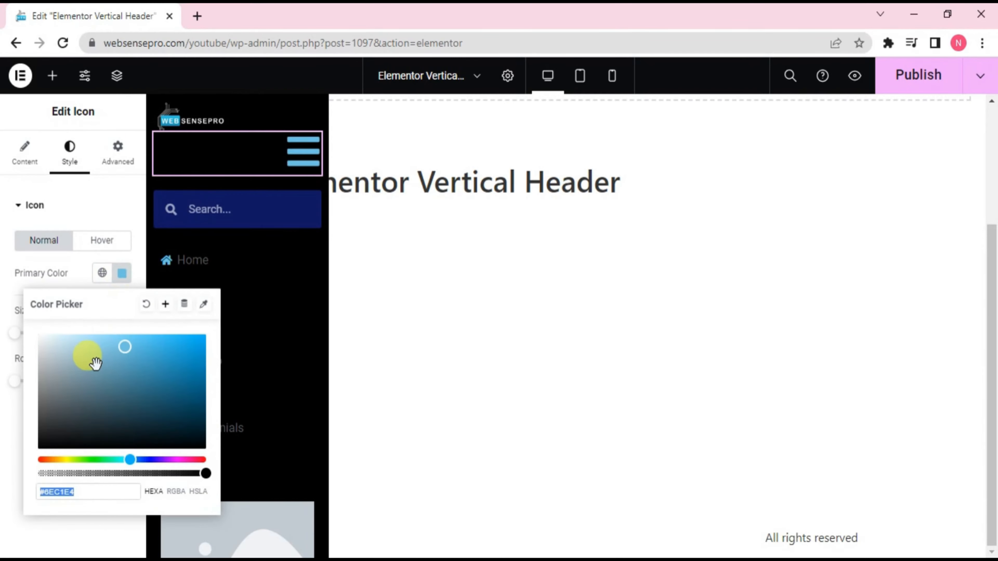
{"action": "left_click_drag", "start_coordinate": [96, 365], "coordinate": [30, 334]}
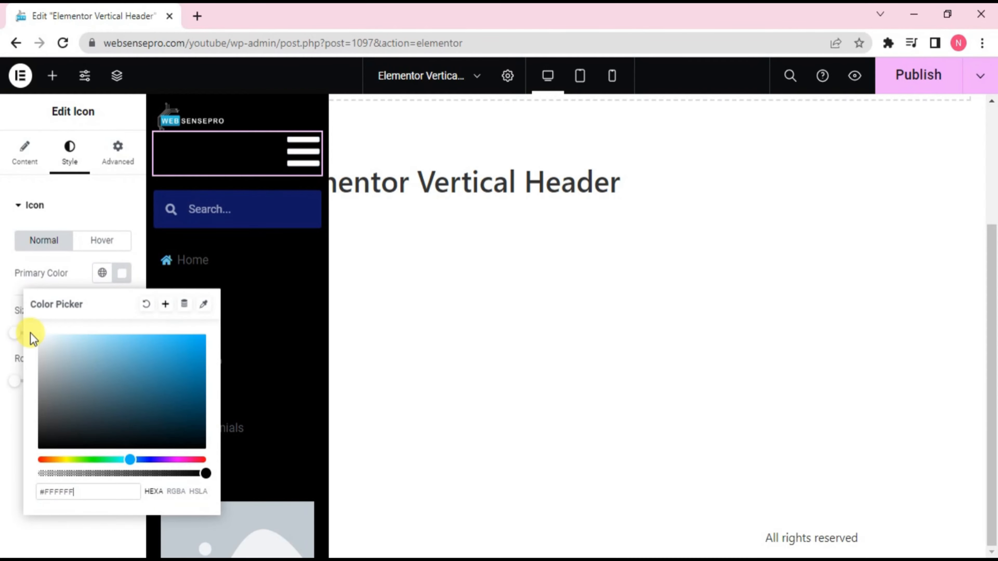
{"action": "left_click", "coordinate": [1, 348]}
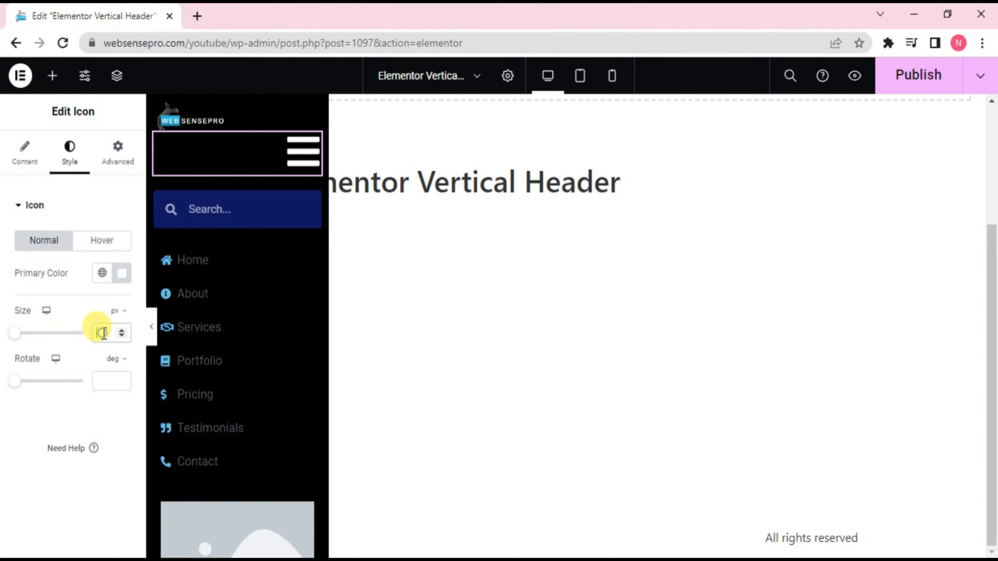
{"action": "type", "text": "40"}
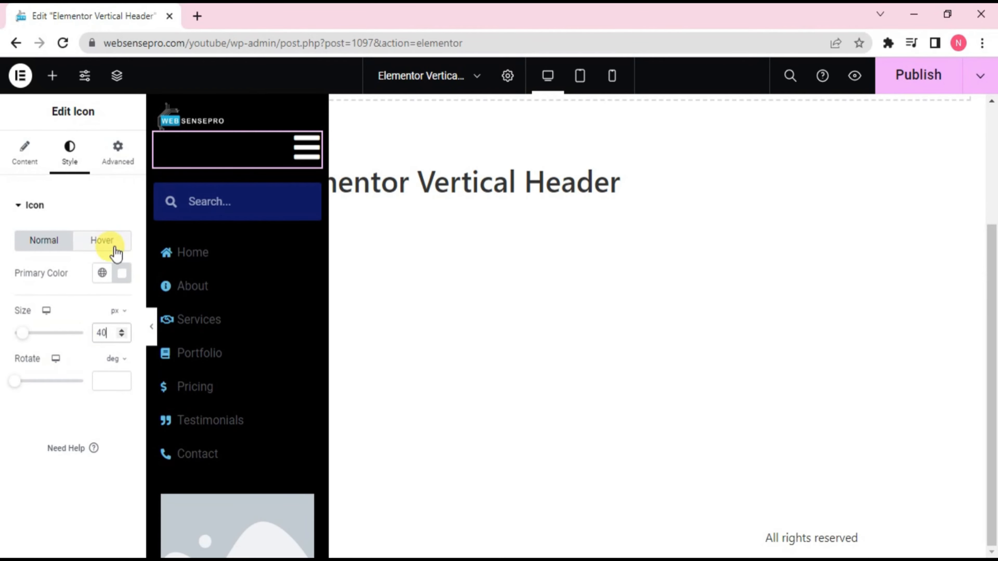
Give the menu icon an Inline (auto) layout width and an Absolute position
{"action": "left_click", "coordinate": [118, 160]}
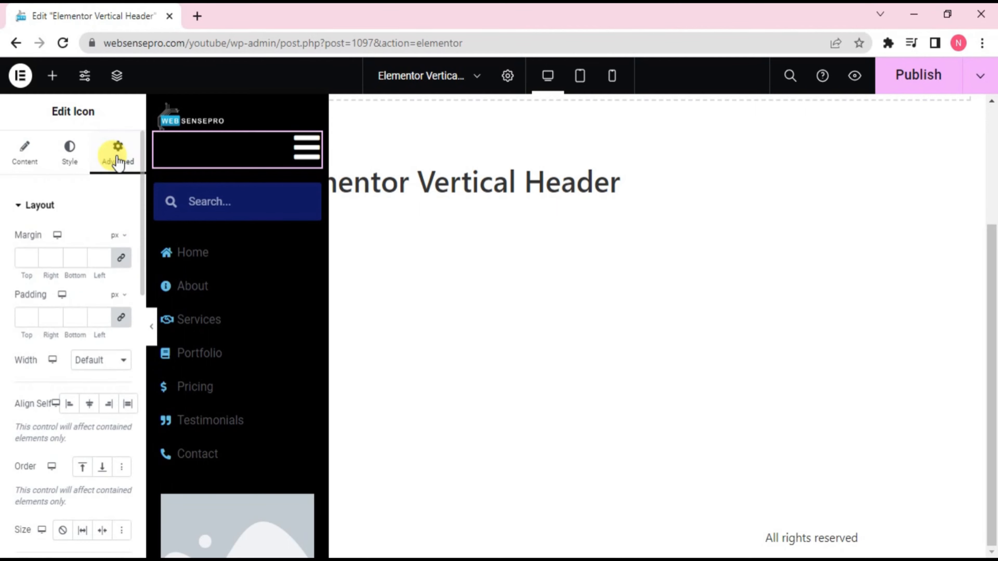
{"action": "left_click", "coordinate": [99, 361]}
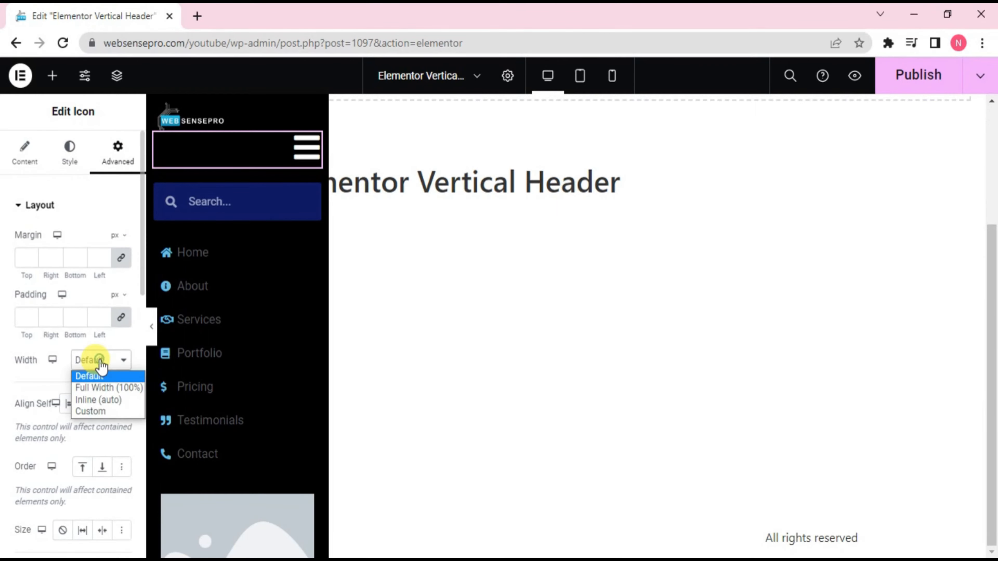
{"action": "left_click", "coordinate": [100, 409]}
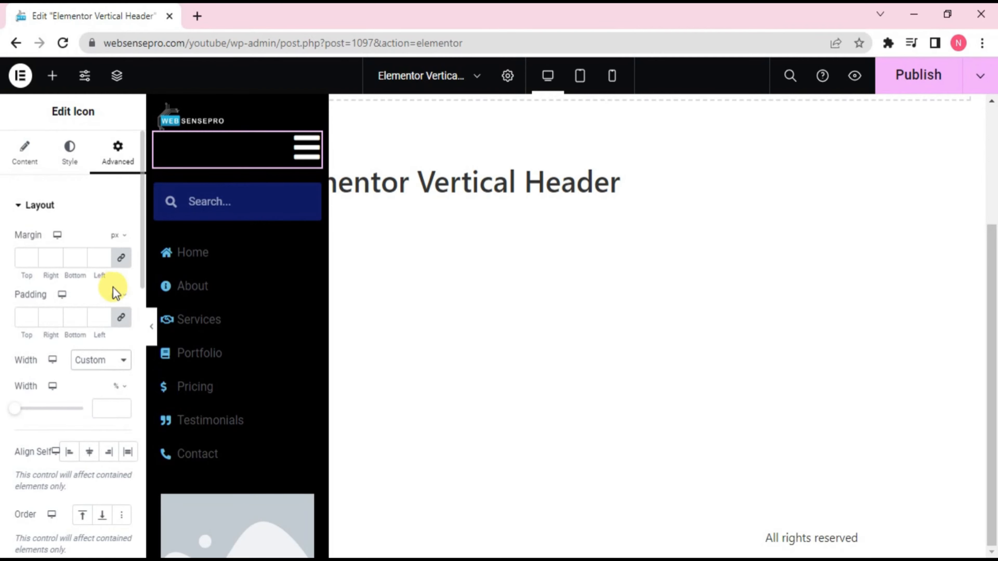
{"action": "left_click", "coordinate": [94, 360]}
{"action": "left_click", "coordinate": [90, 400]}
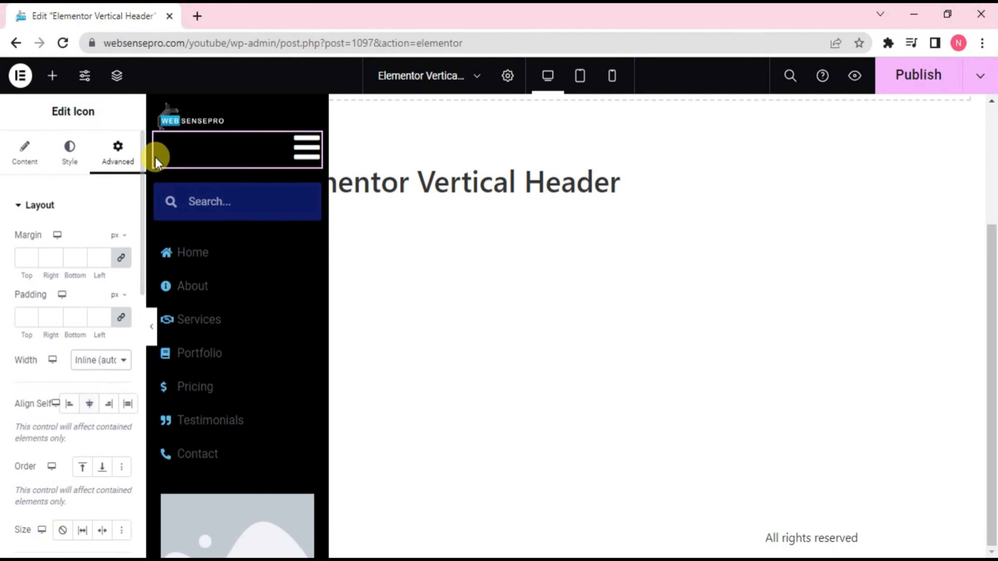
{"action": "left_click_drag", "start_coordinate": [142, 207], "coordinate": [136, 348]}
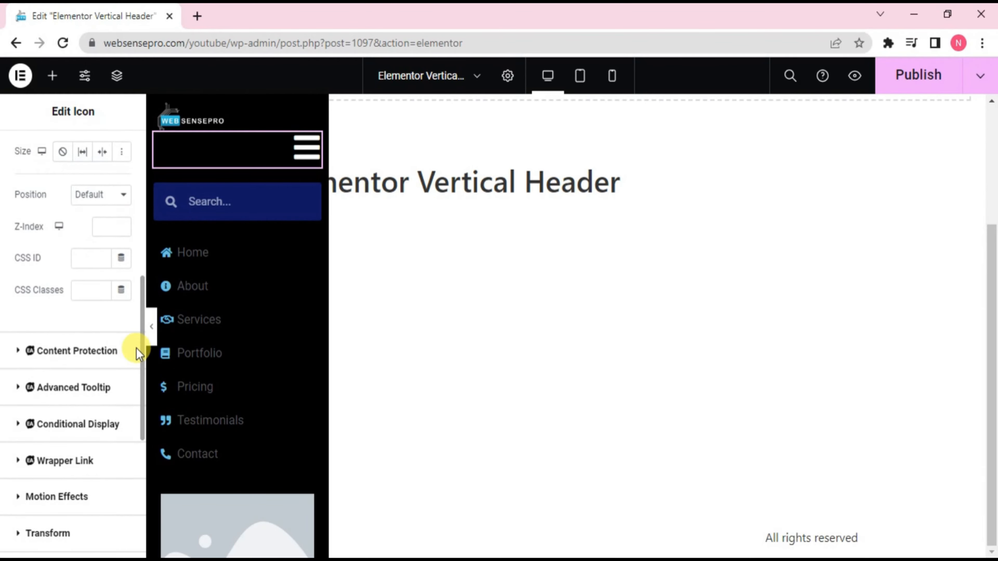
{"action": "left_click", "coordinate": [93, 199]}
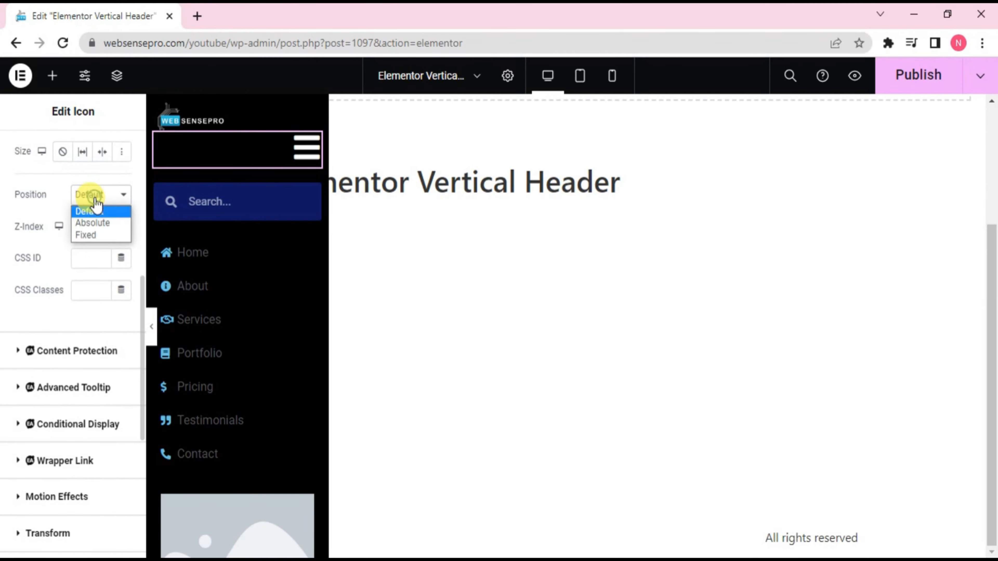
{"action": "left_click", "coordinate": [93, 223]}
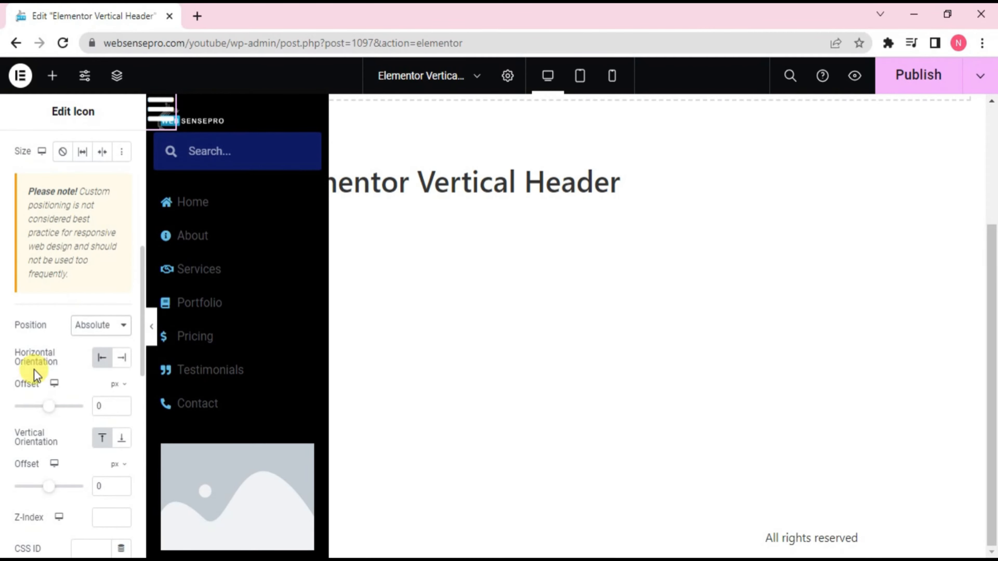
Place the menu icon beside the logo with a horizontal offset of 200 px and a vertical offset of 26 px
{"action": "left_click_drag", "start_coordinate": [51, 413], "coordinate": [57, 413]}
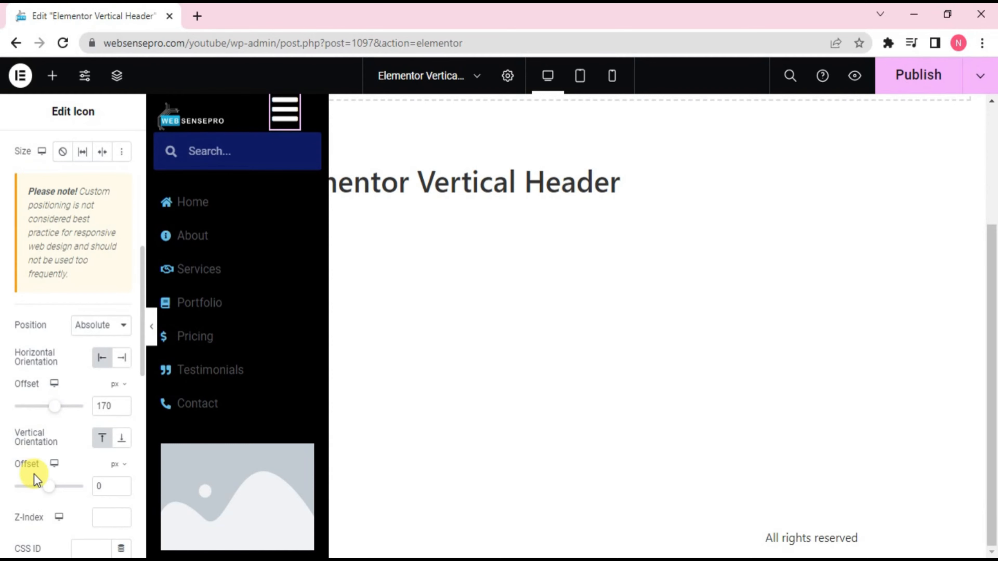
{"action": "left_click_drag", "start_coordinate": [45, 485], "coordinate": [47, 486]}
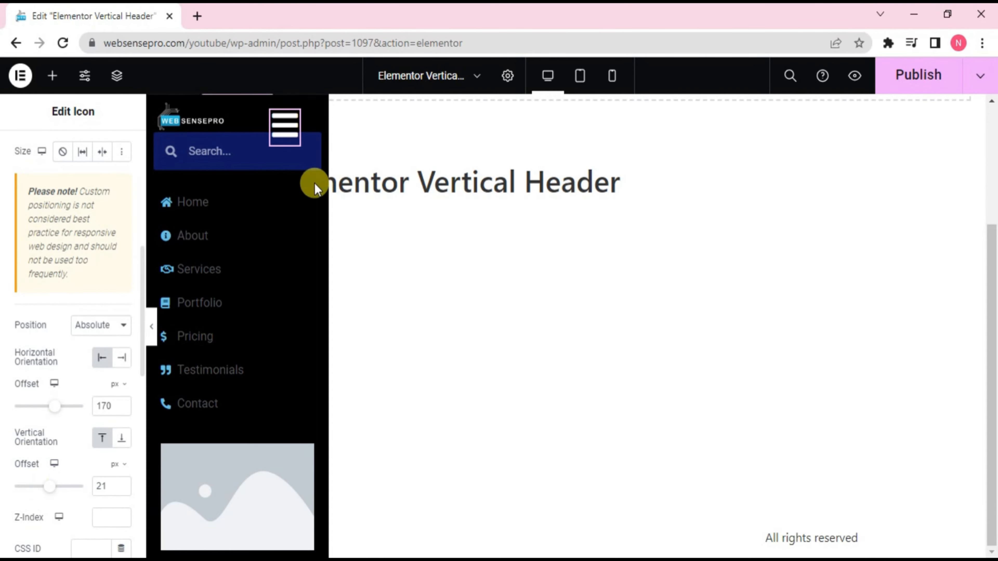
{"action": "left_click_drag", "start_coordinate": [290, 133], "coordinate": [301, 127]}
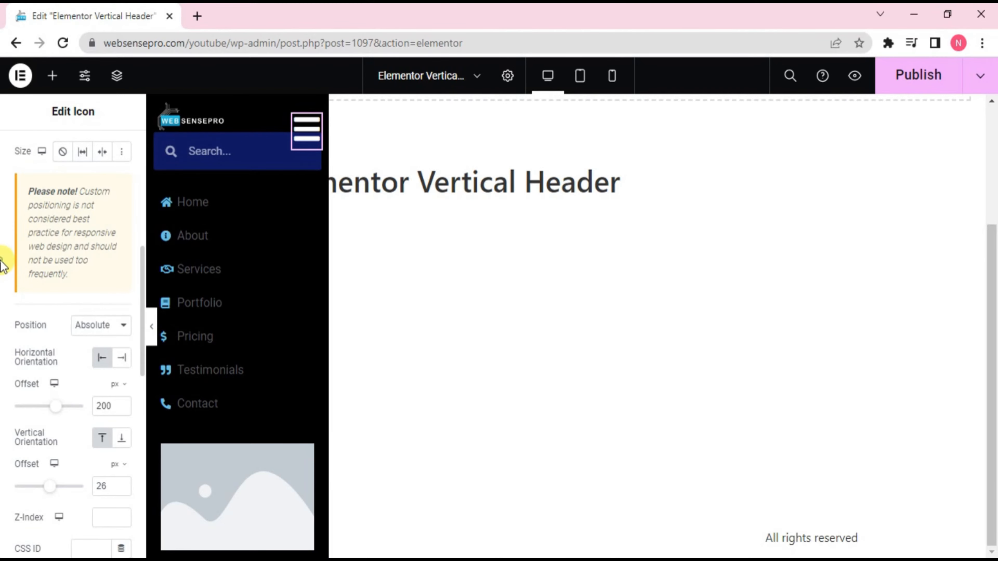
Set the hamburger menu icon's size to 34 px
{"action": "scroll", "coordinate": [3, 265], "scroll_direction": "up", "scroll_amount": 3}
{"action": "scroll", "coordinate": [3, 265], "scroll_direction": "up", "scroll_amount": 10}
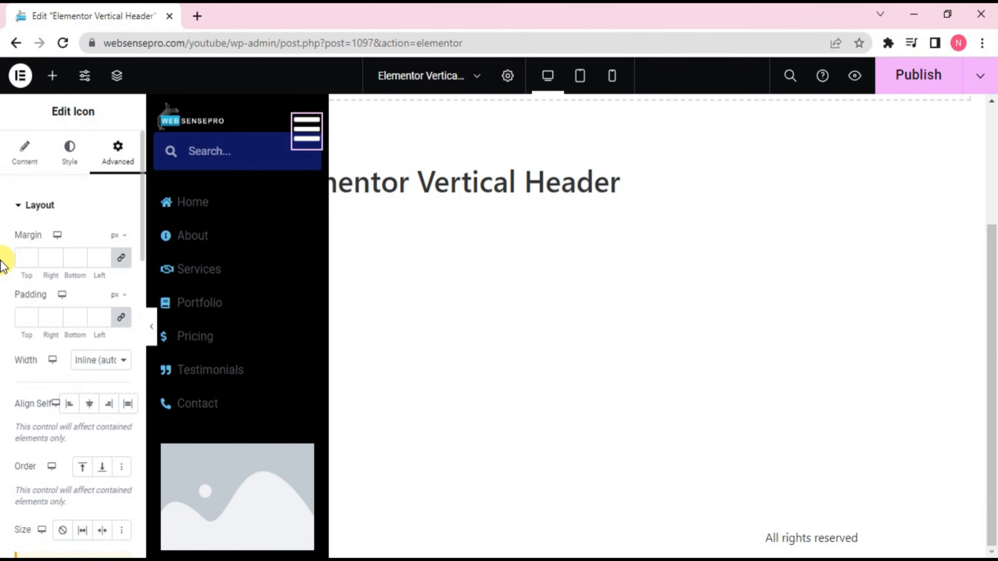
{"action": "left_click", "coordinate": [71, 161]}
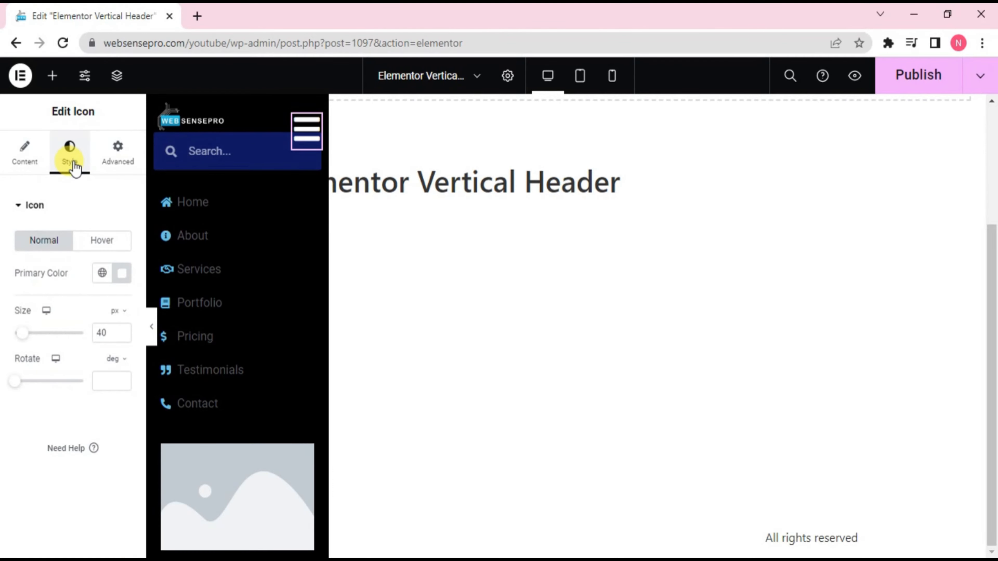
{"action": "left_click", "coordinate": [123, 336]}
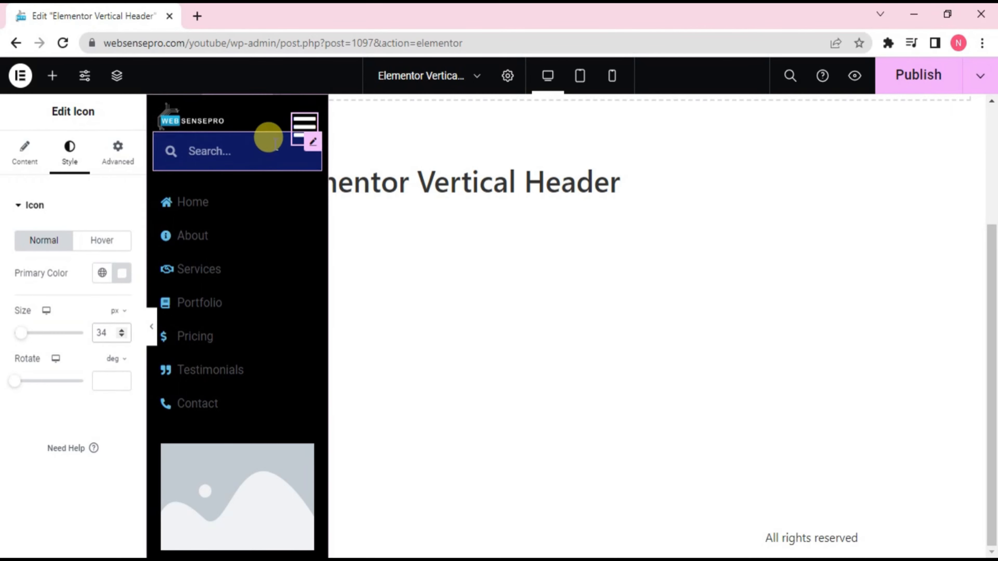
Assign the CSS class "sidebar-toggle" to the hamburger menu icon
{"action": "left_click", "coordinate": [118, 156]}
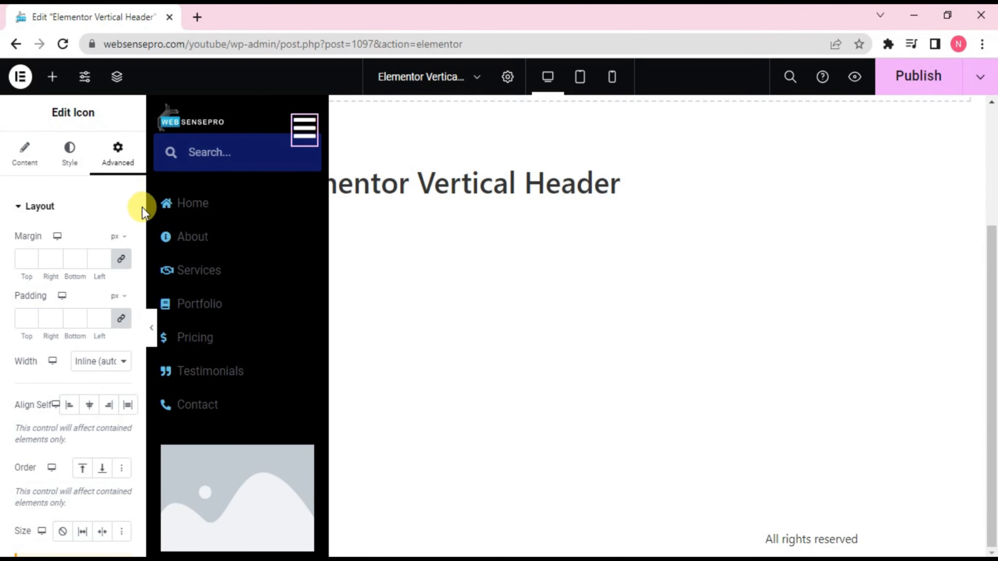
{"action": "scroll", "coordinate": [140, 207], "scroll_direction": "down", "scroll_amount": 10}
{"action": "scroll", "coordinate": [135, 377], "scroll_direction": "down", "scroll_amount": 10}
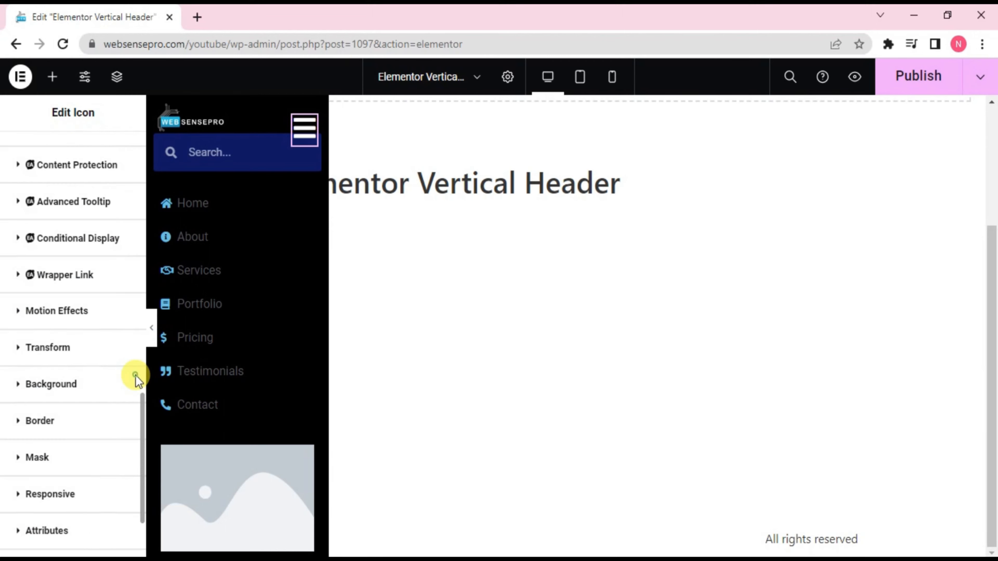
{"action": "scroll", "coordinate": [96, 336], "scroll_direction": "up", "scroll_amount": 1}
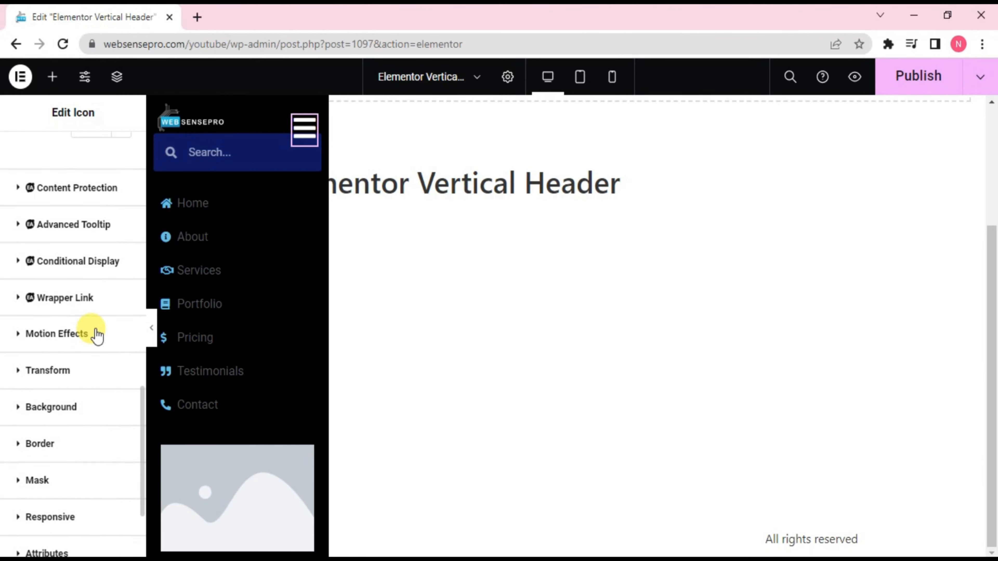
{"action": "scroll", "coordinate": [97, 336], "scroll_direction": "up", "scroll_amount": 3}
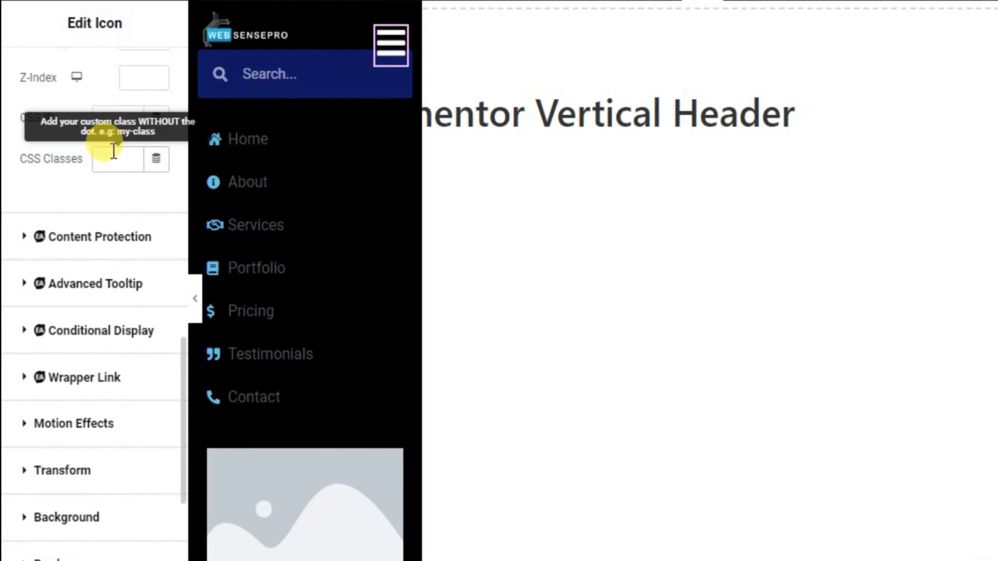
{"action": "type", "text": "sideb"}
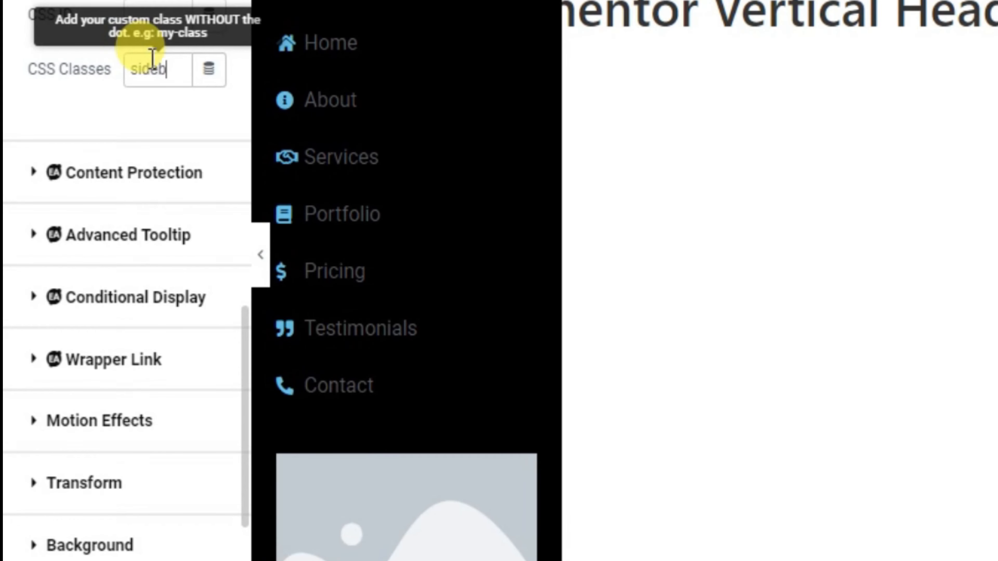
{"action": "type", "text": "ar-toggl"}
{"action": "type", "text": "e"}
{"action": "left_click", "coordinate": [82, 116]}
Paste the prepared code into the menu icon's custom CSS, styling its :before and :after bars 0.05em high and 0.8em wide
{"action": "scroll", "coordinate": [83, 116], "scroll_direction": "down", "scroll_amount": 5}
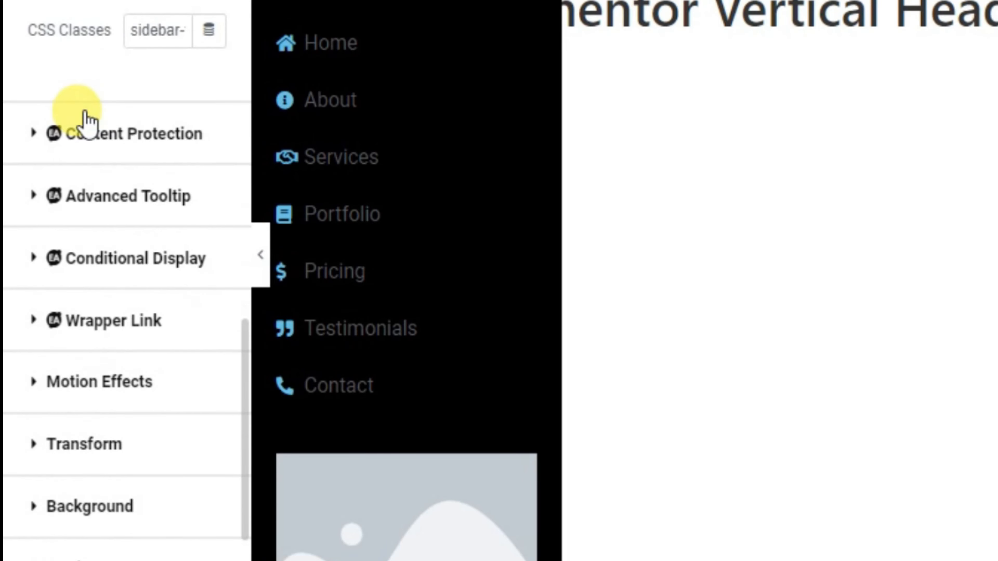
{"action": "scroll", "coordinate": [89, 123], "scroll_direction": "down", "scroll_amount": 1}
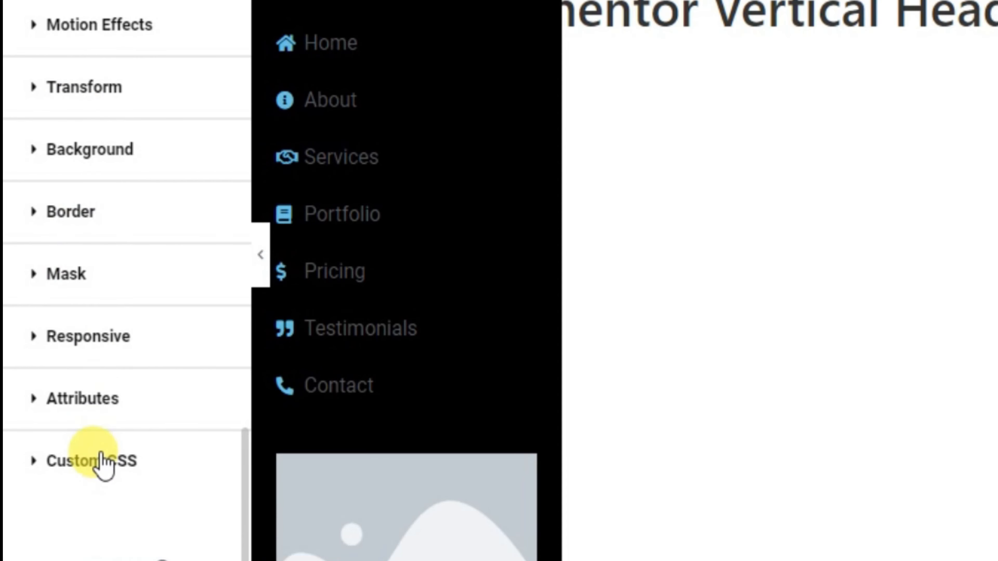
{"action": "scroll", "coordinate": [100, 460], "scroll_direction": "up", "scroll_amount": 6}
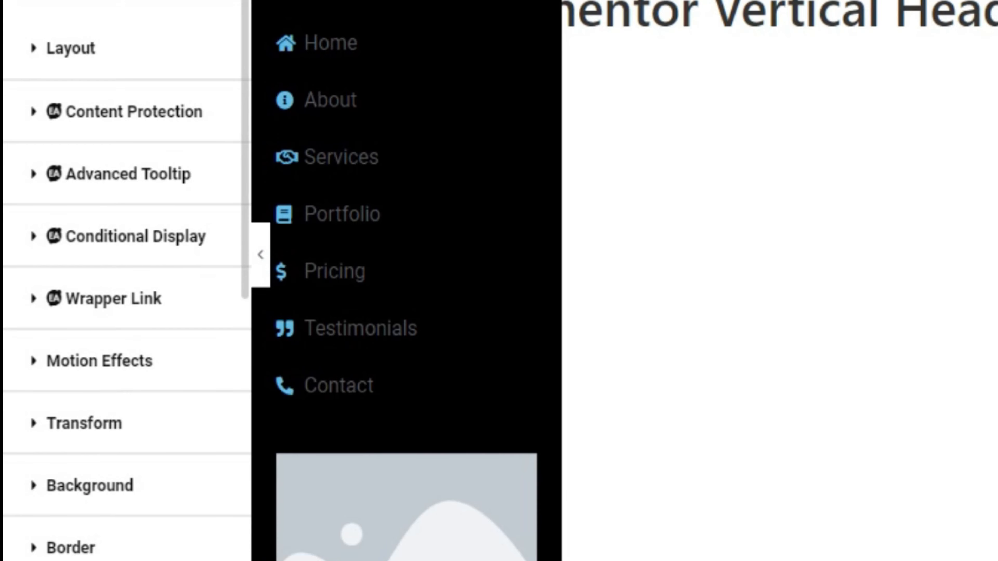
{"action": "scroll", "coordinate": [126, 275], "scroll_direction": "down", "scroll_amount": 12}
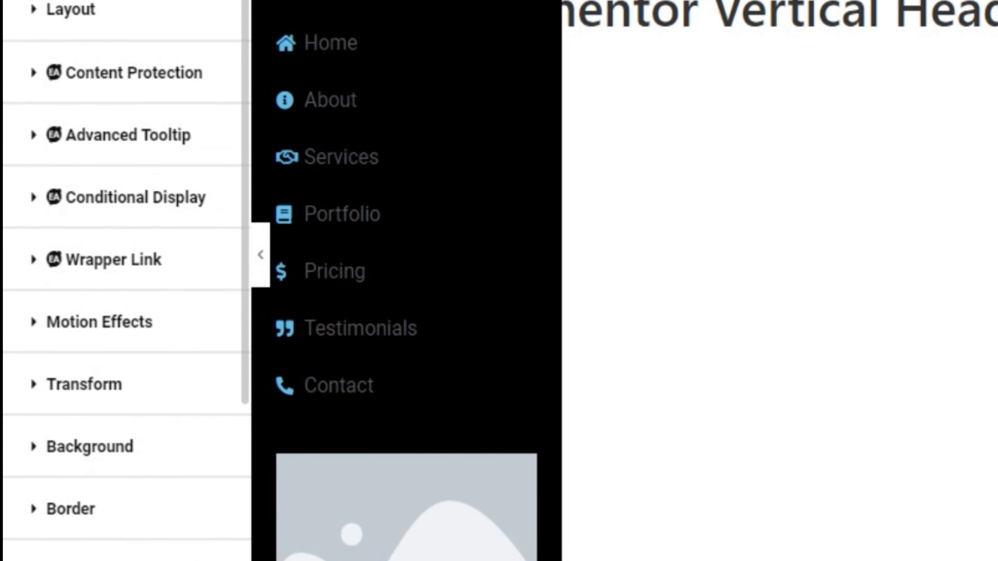
{"action": "right_click", "coordinate": [94, 203]}
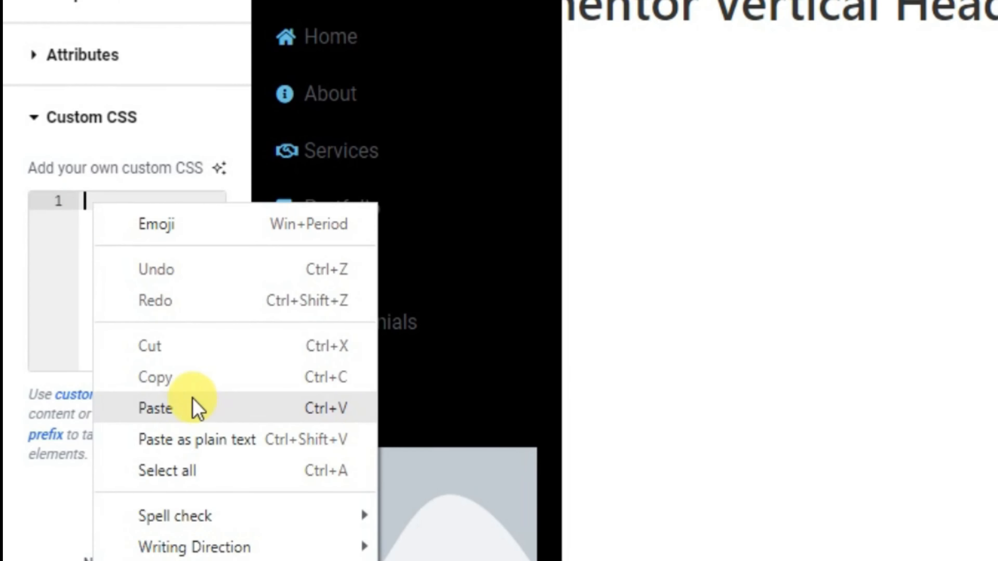
{"action": "left_click", "coordinate": [178, 409]}
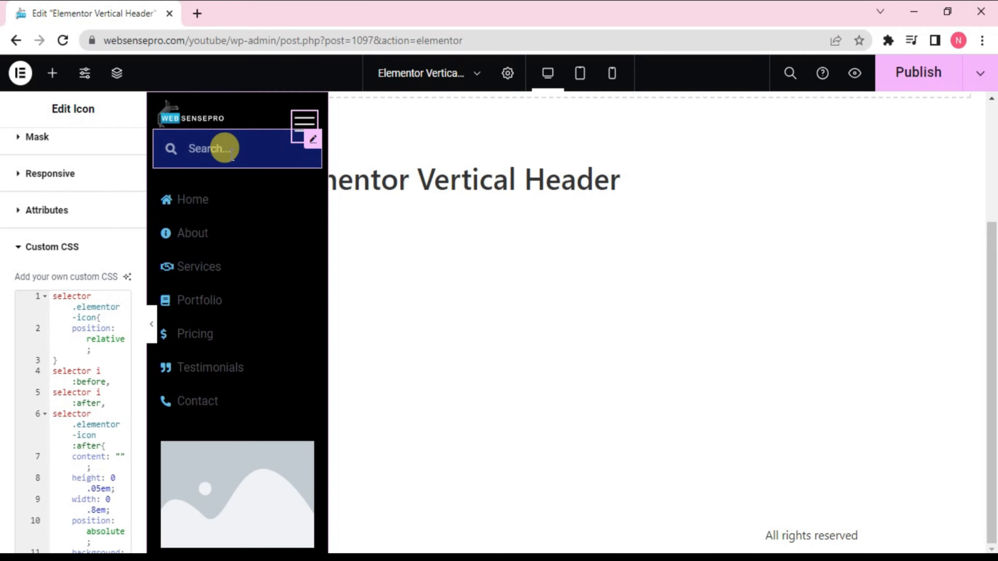
Unlink the search form's margin values and give it a top margin of 100 px, with 0 on the other sides
{"action": "left_click", "coordinate": [252, 150]}
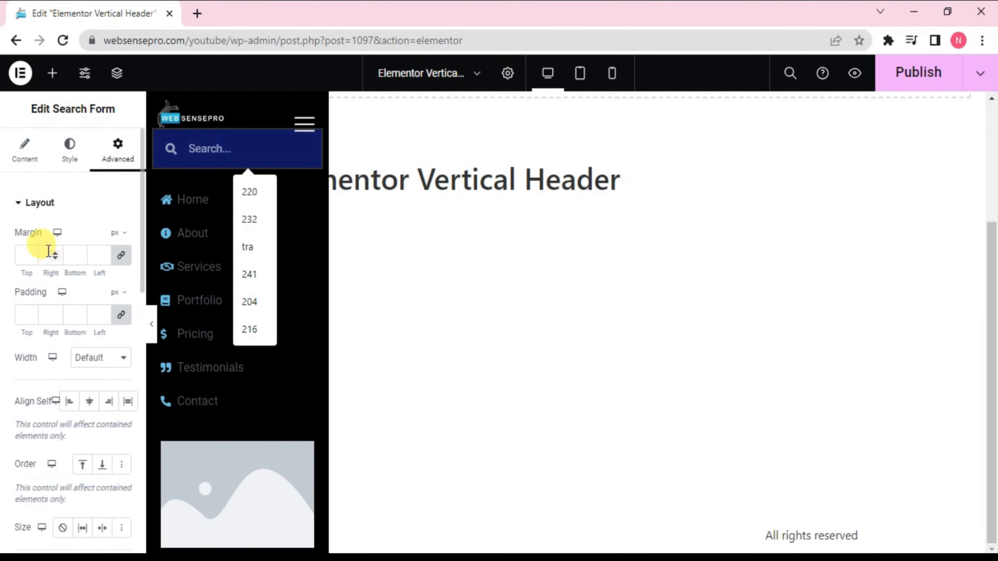
{"action": "left_click", "coordinate": [26, 252]}
{"action": "type", "text": "100"}
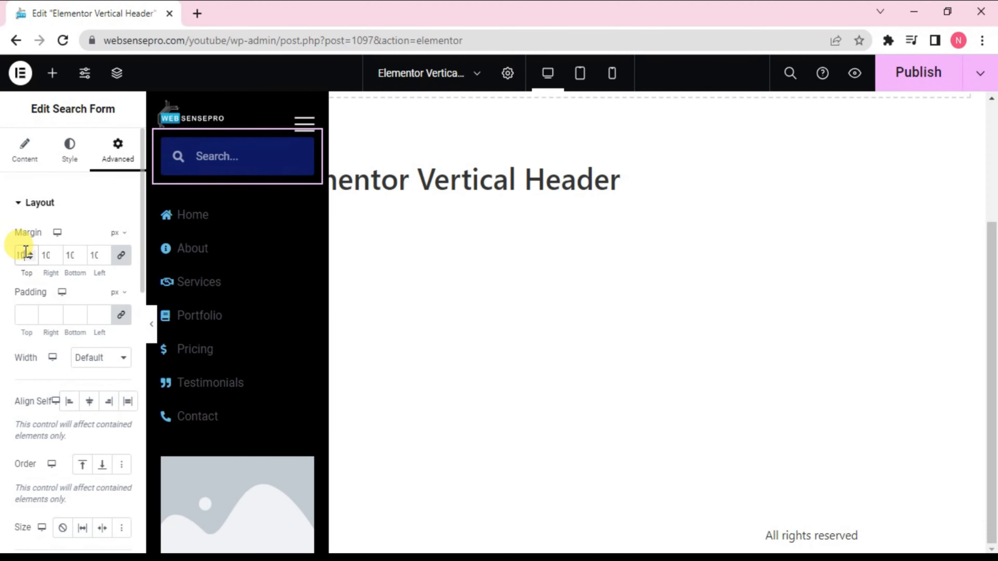
{"action": "key", "text": "BackSpace"}
{"action": "key", "text": "BackSpace"}
{"action": "key", "text": "BackSpace"}
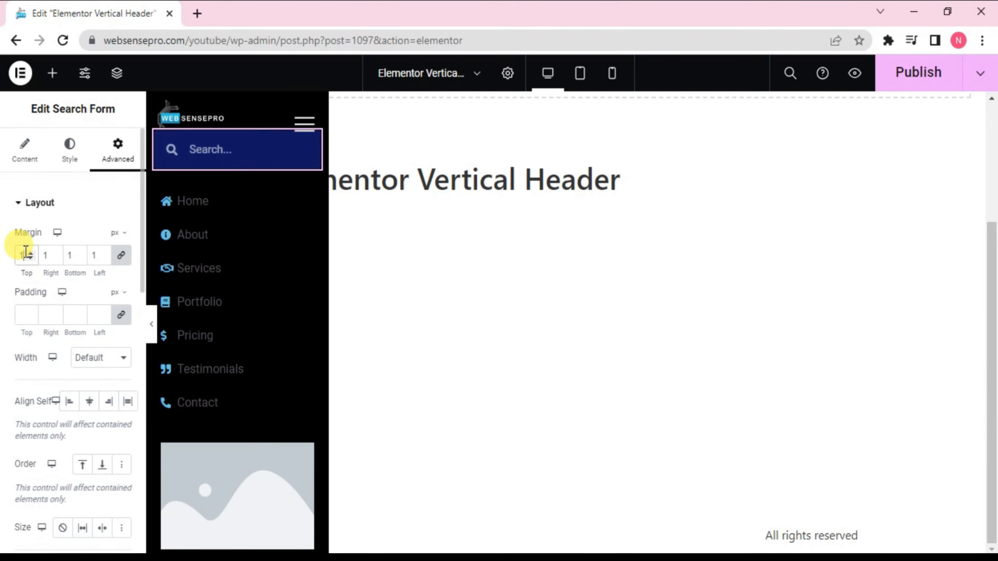
{"action": "left_click", "coordinate": [121, 256]}
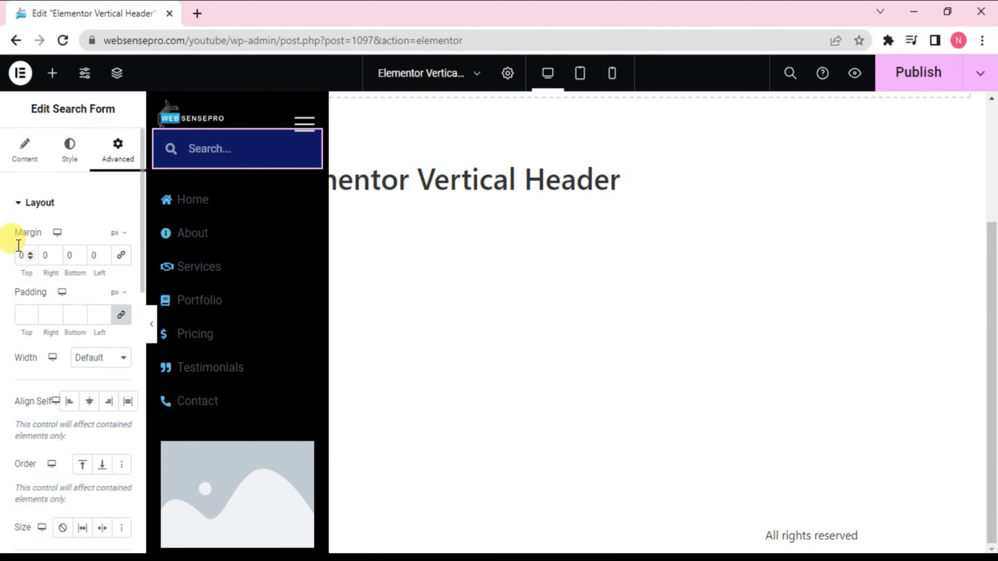
{"action": "left_click", "coordinate": [18, 254]}
{"action": "type", "text": "100"}
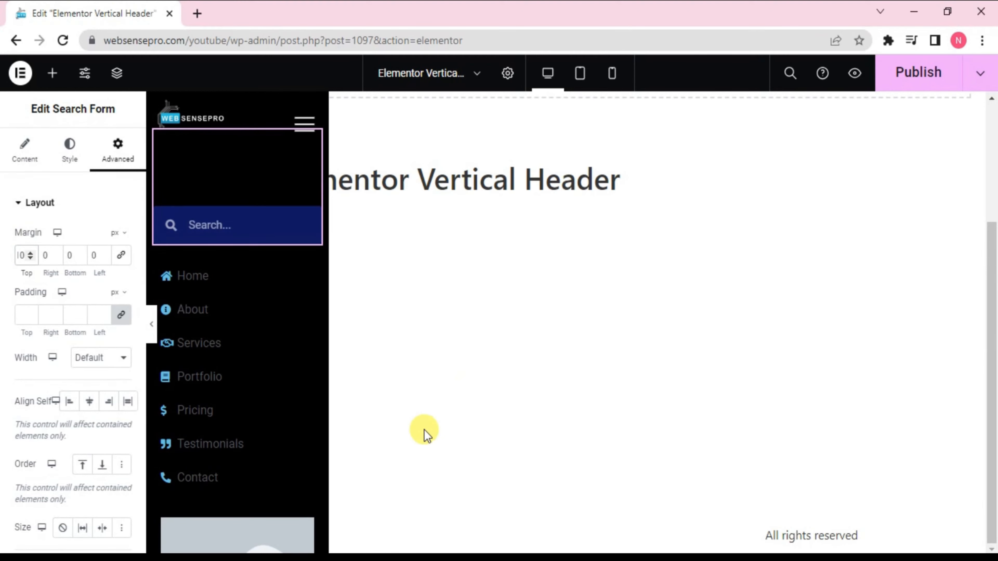
Give the search form a linked border width of 6 px on all sides and a border radius of 31 px
{"action": "left_click", "coordinate": [279, 221]}
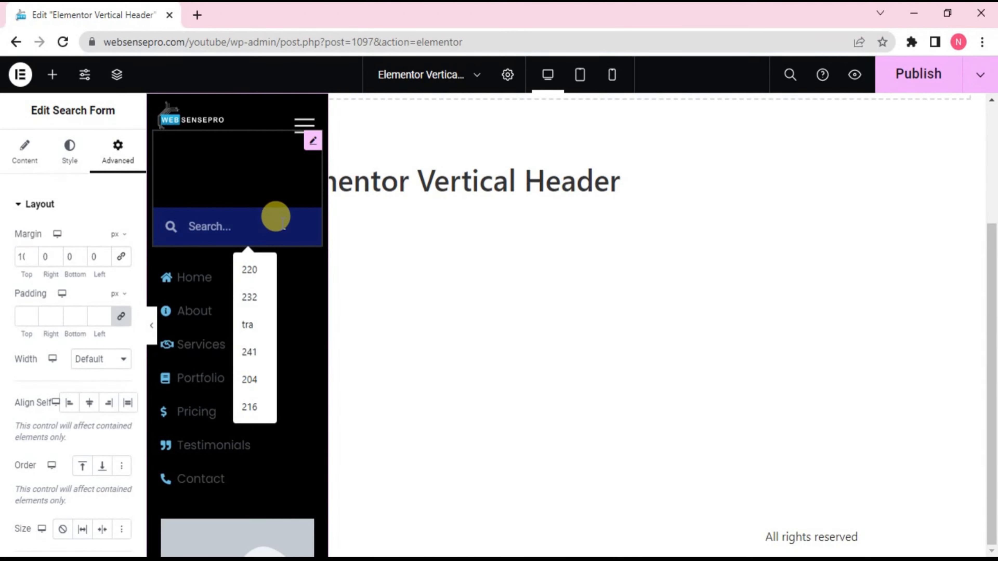
{"action": "left_click", "coordinate": [70, 152]}
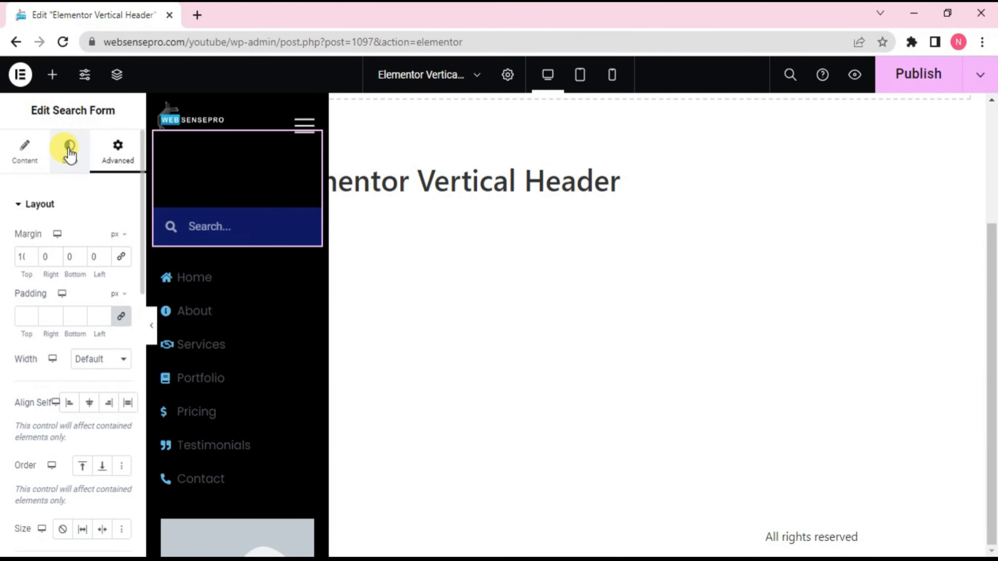
{"action": "scroll", "coordinate": [25, 348], "scroll_direction": "down", "scroll_amount": 3}
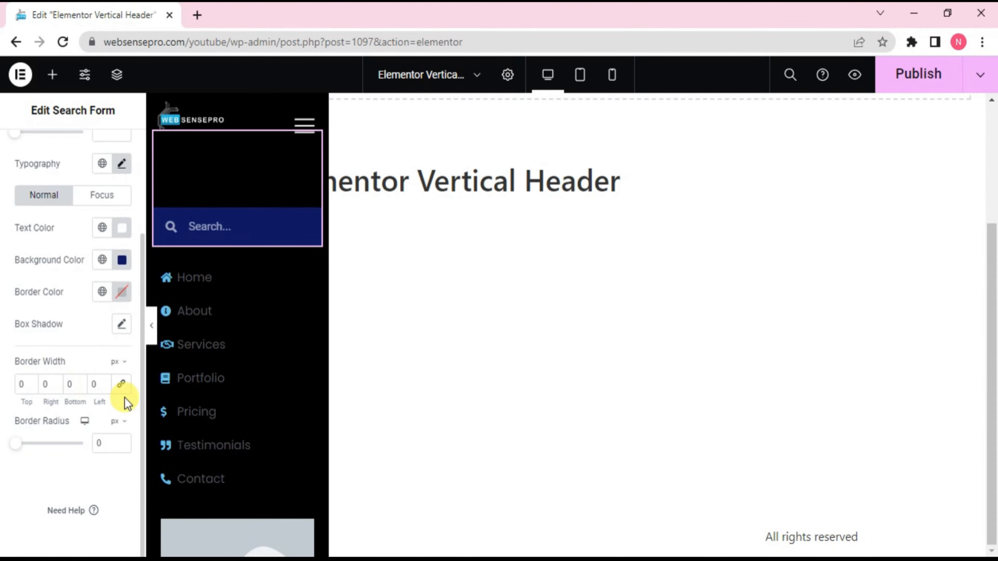
{"action": "left_click", "coordinate": [122, 385]}
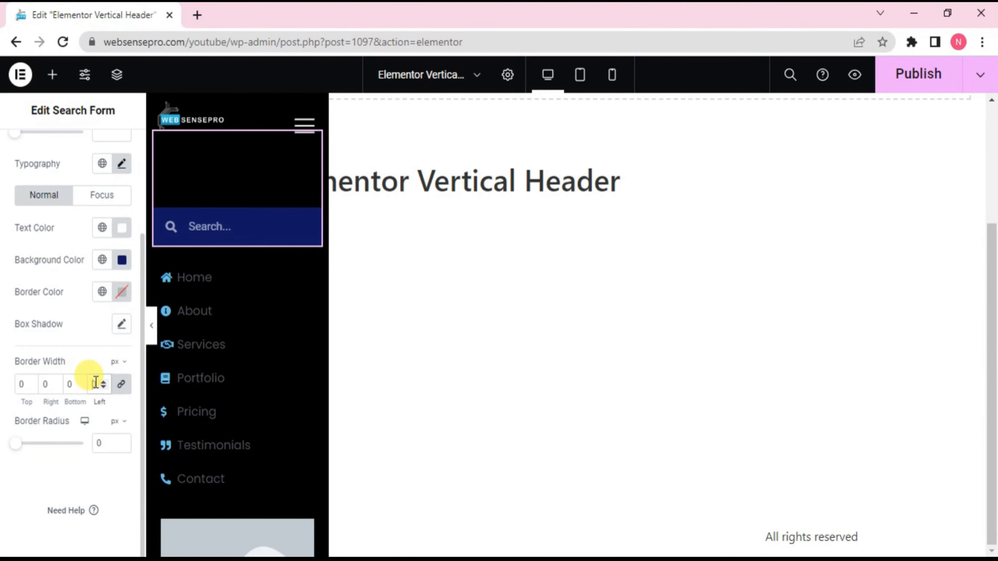
{"action": "type", "text": "6"}
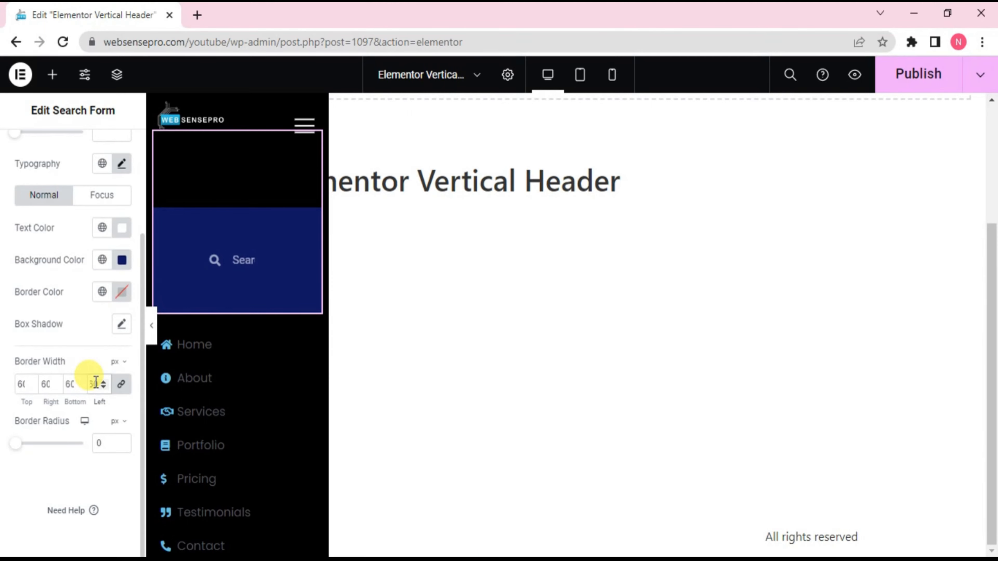
{"action": "key", "text": "BackSpace"}
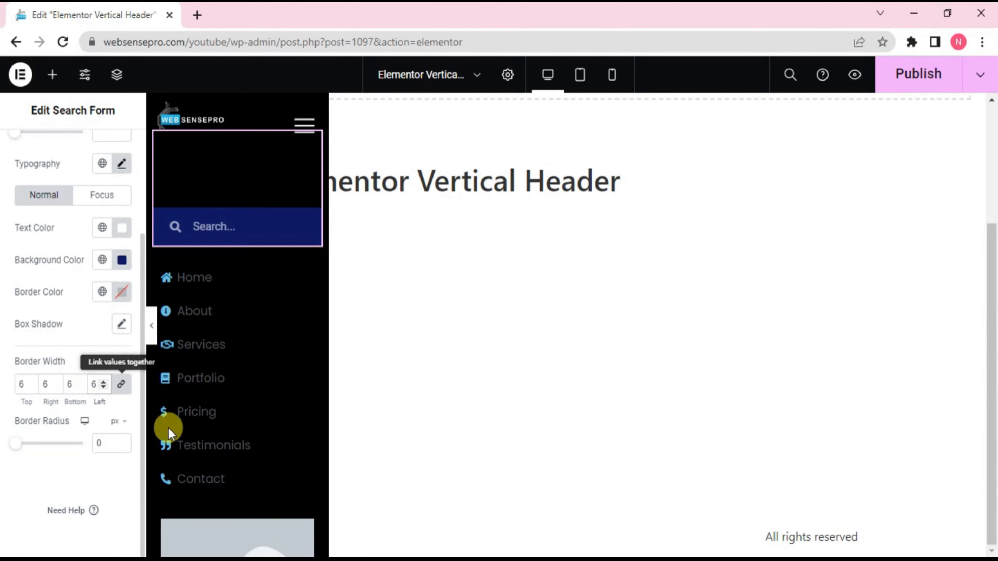
{"action": "left_click_drag", "start_coordinate": [16, 448], "coordinate": [27, 453]}
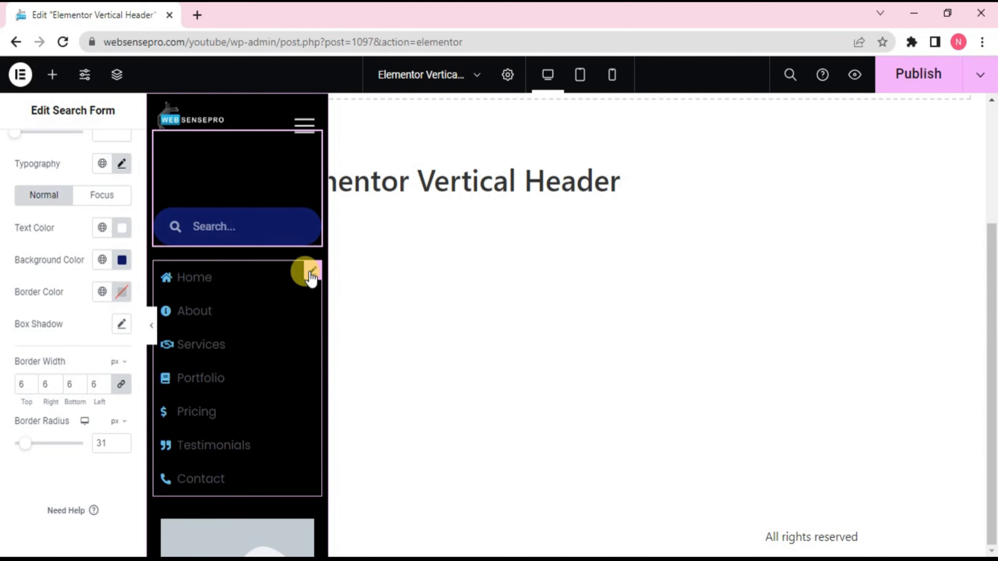
Change the normal icon color of the navigation icon list to white
{"action": "left_click", "coordinate": [312, 272]}
{"action": "left_click", "coordinate": [70, 160]}
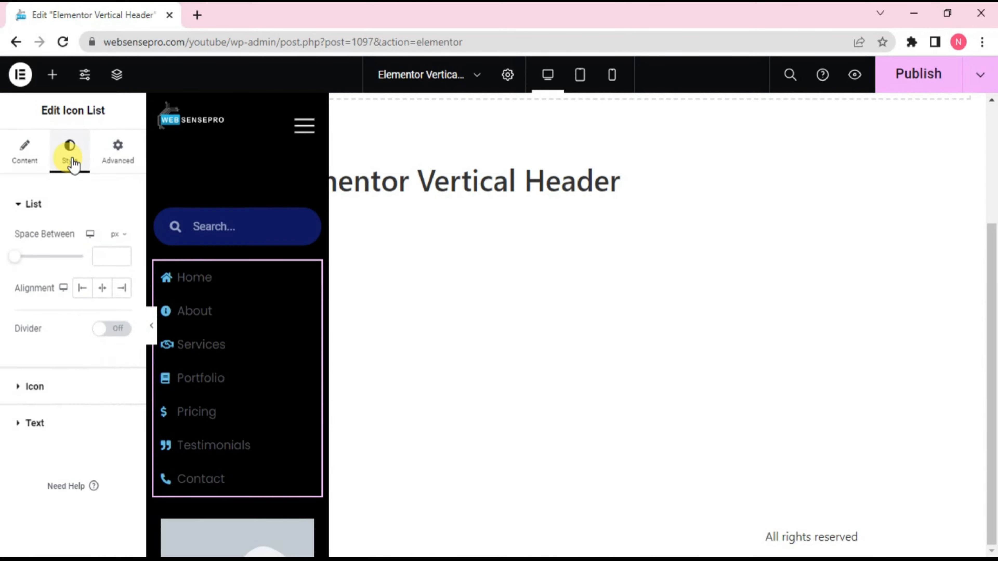
{"action": "left_click", "coordinate": [57, 389]}
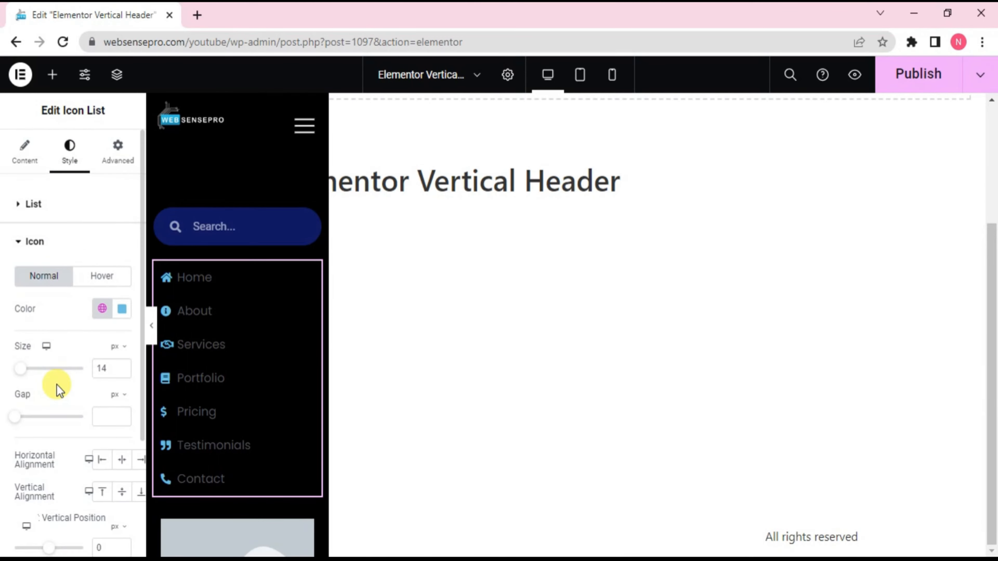
{"action": "left_click", "coordinate": [123, 309]}
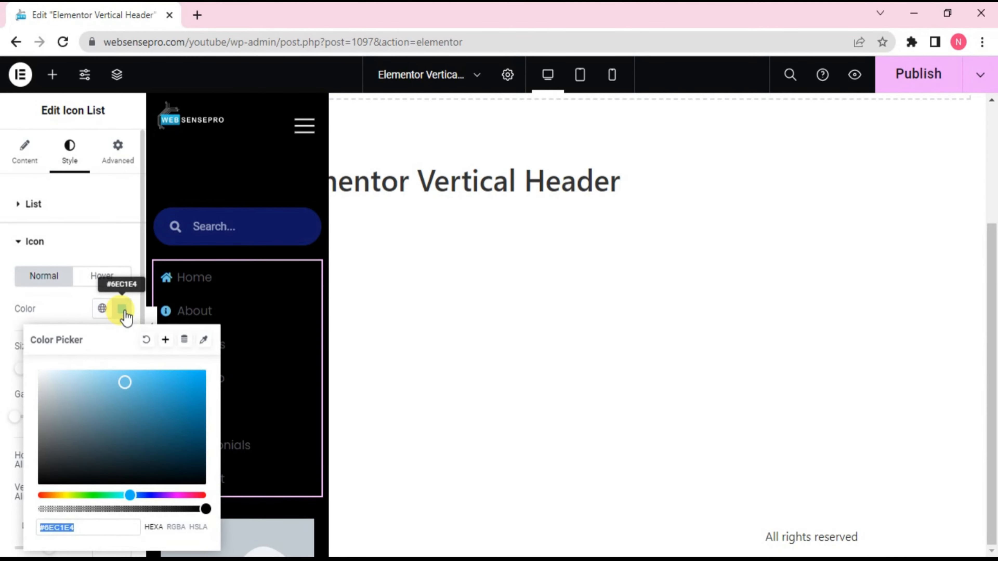
{"action": "left_click", "coordinate": [51, 384]}
{"action": "left_click", "coordinate": [6, 320]}
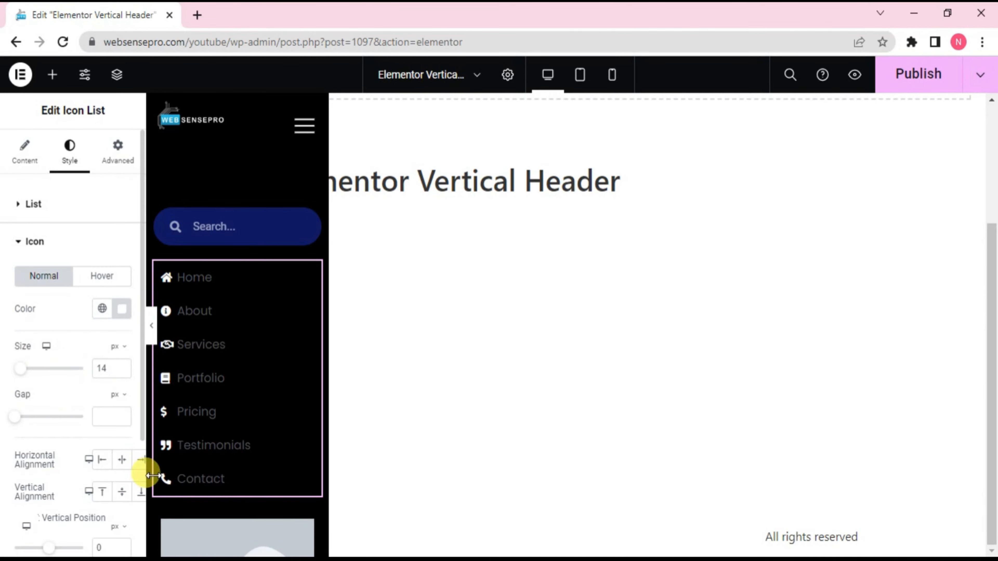
Set the navigation list's text color to white and its typography to 14 px with 400 (Normal) weight
{"action": "scroll", "coordinate": [84, 353], "scroll_direction": "down", "scroll_amount": 3}
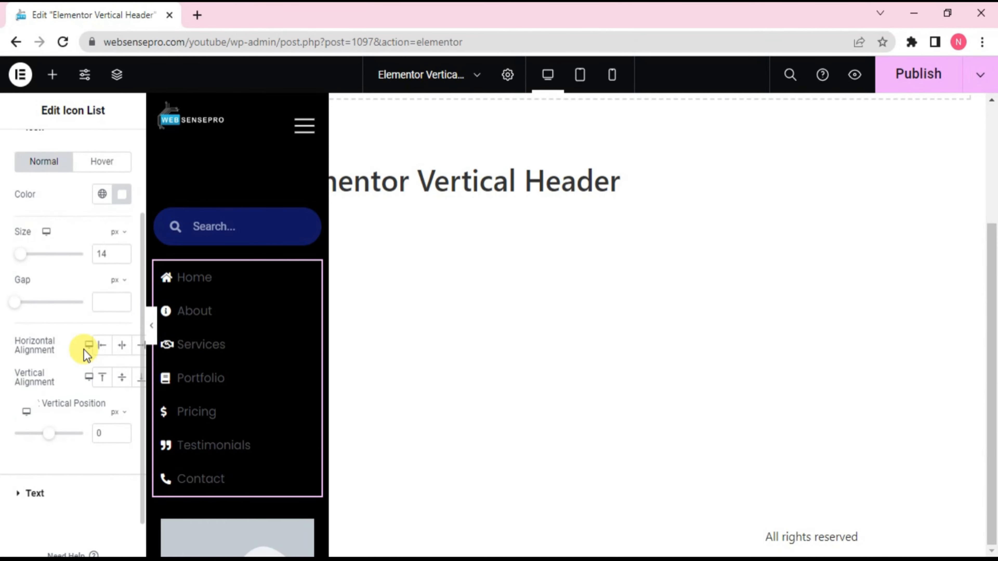
{"action": "left_click", "coordinate": [57, 493]}
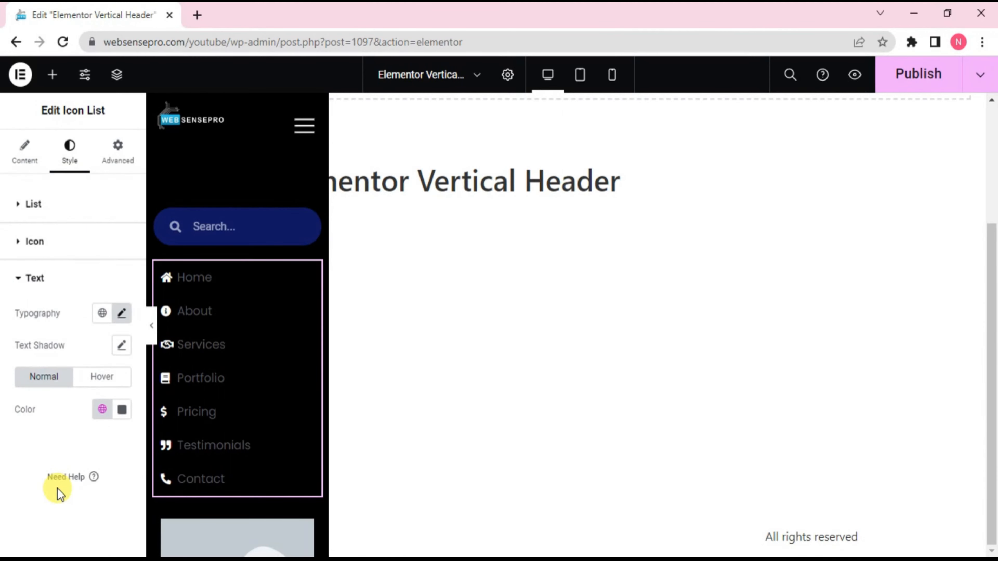
{"action": "left_click", "coordinate": [122, 409]}
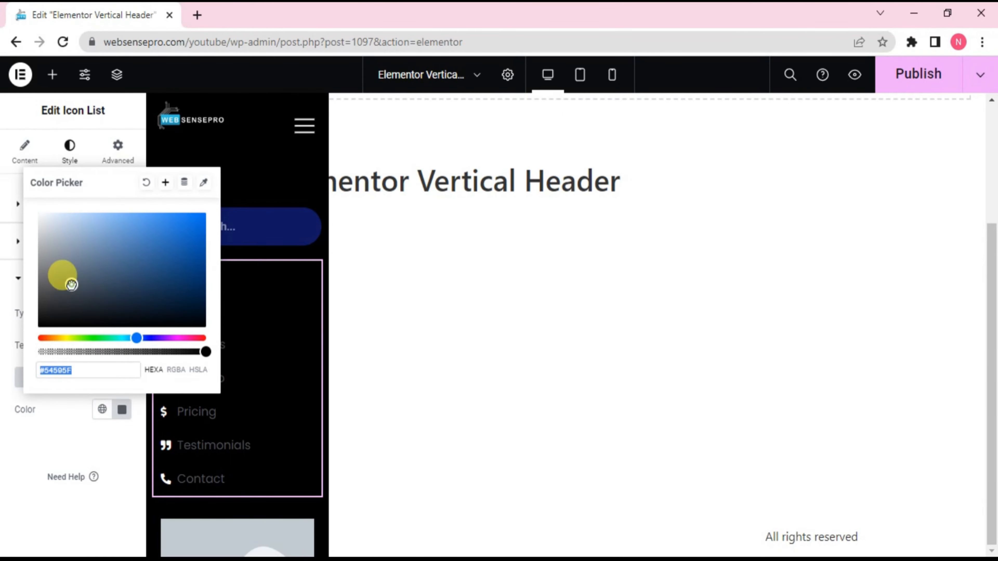
{"action": "left_click_drag", "start_coordinate": [59, 280], "coordinate": [36, 208]}
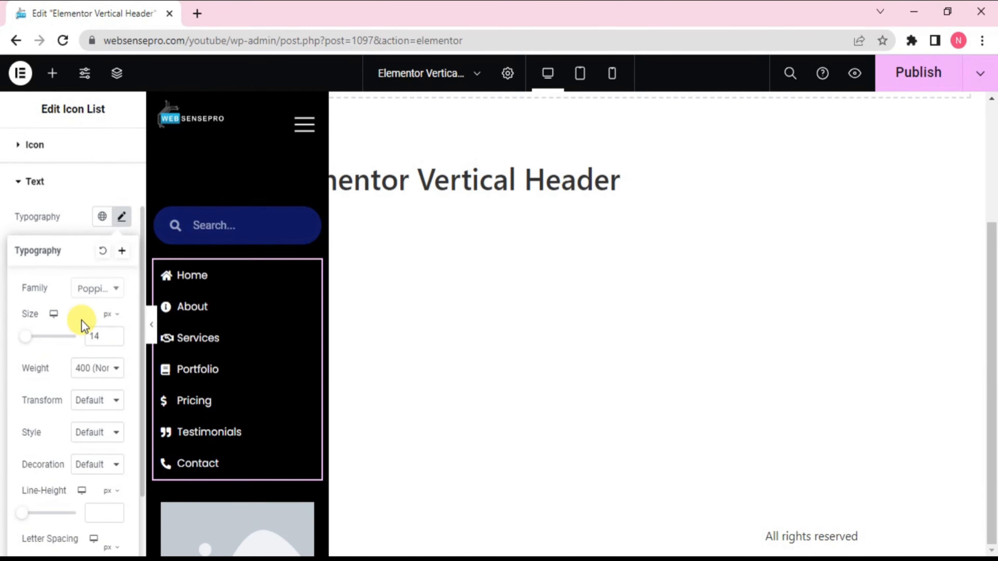
{"action": "left_click", "coordinate": [76, 215]}
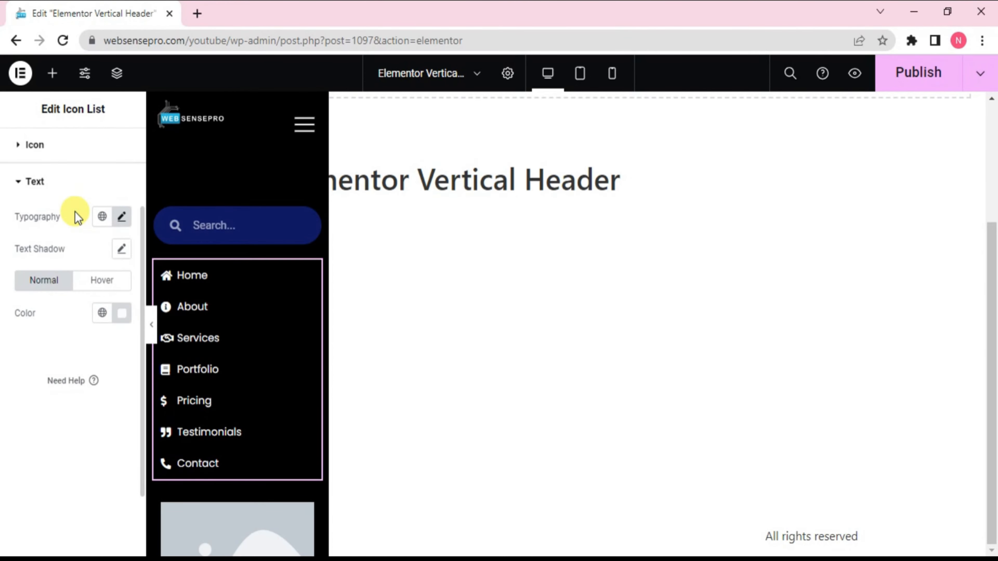
Set the navigation list's hover color to #E7C5C5 for the text and reuse it for the icons
{"action": "left_click", "coordinate": [107, 280]}
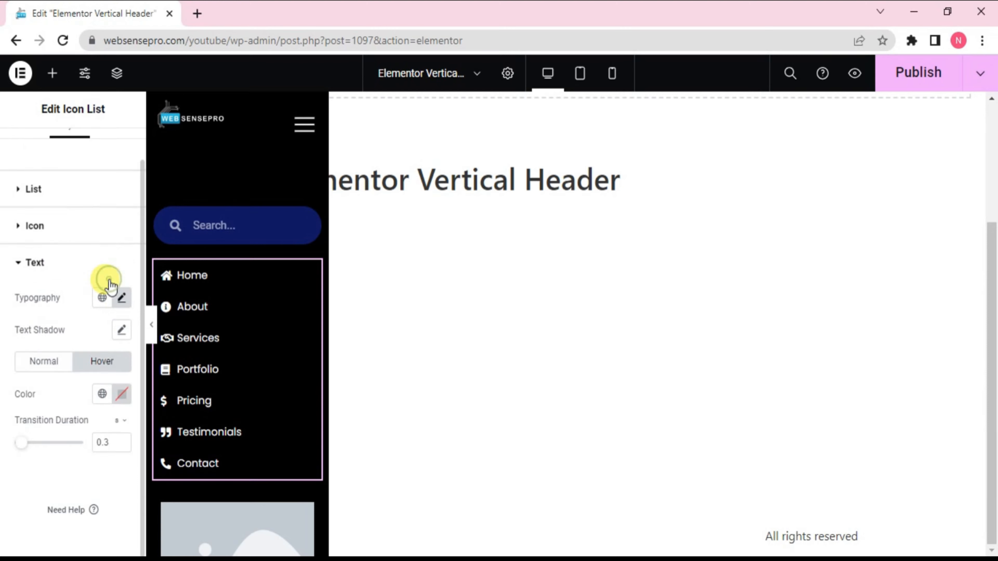
{"action": "left_click", "coordinate": [121, 394]}
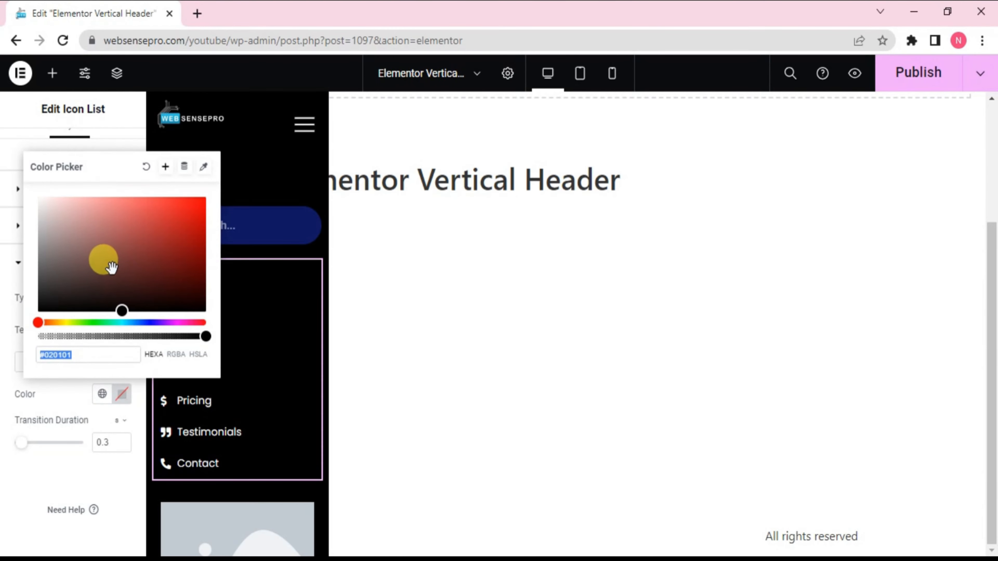
{"action": "left_click_drag", "start_coordinate": [98, 244], "coordinate": [63, 207]}
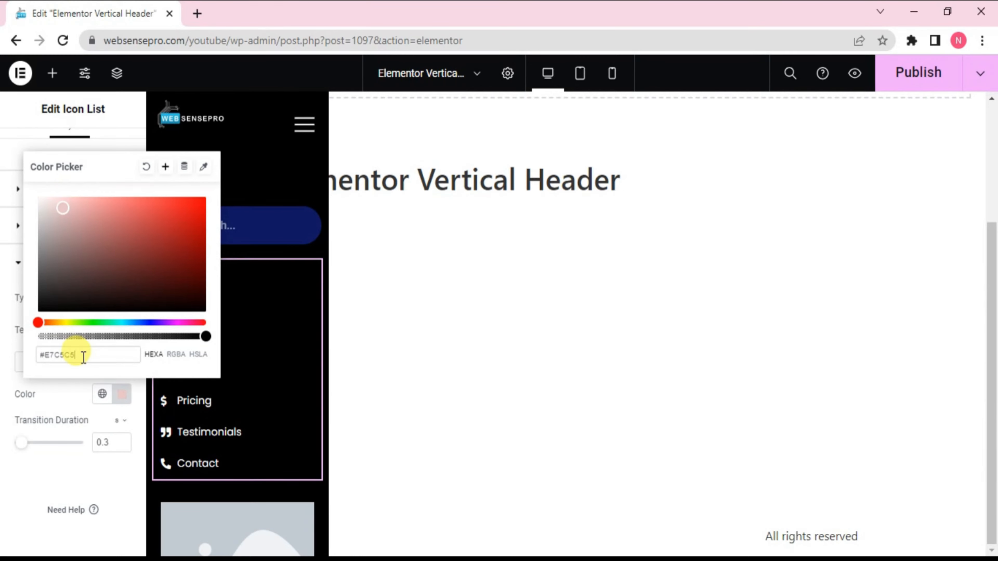
{"action": "left_click_drag", "start_coordinate": [83, 354], "coordinate": [22, 360]}
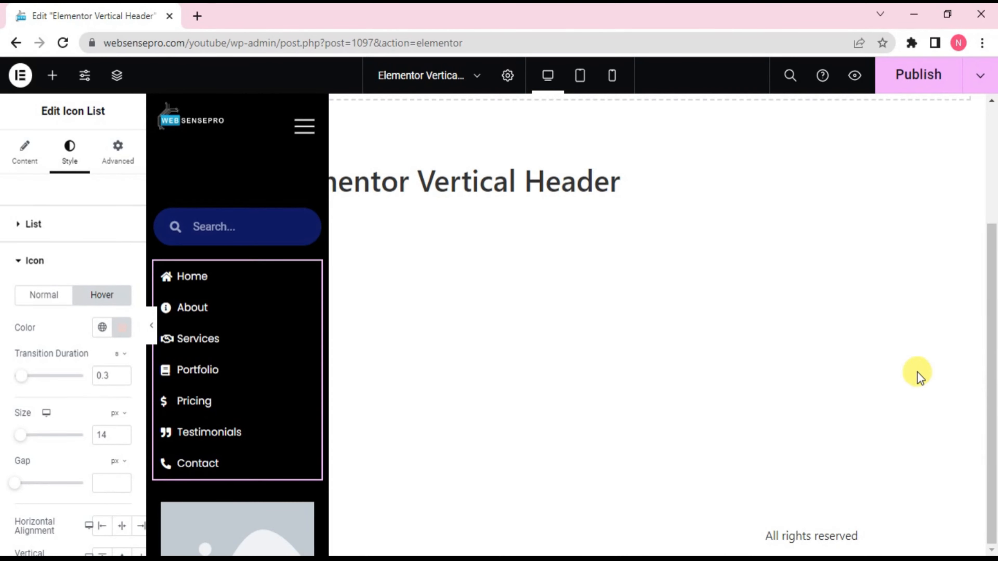
Replace the large placeholder image below the navigation with the media library photo of the smiling woman in a black sweater
{"action": "key", "text": "ctrl+minus"}
{"action": "key", "text": "ctrl+minus"}
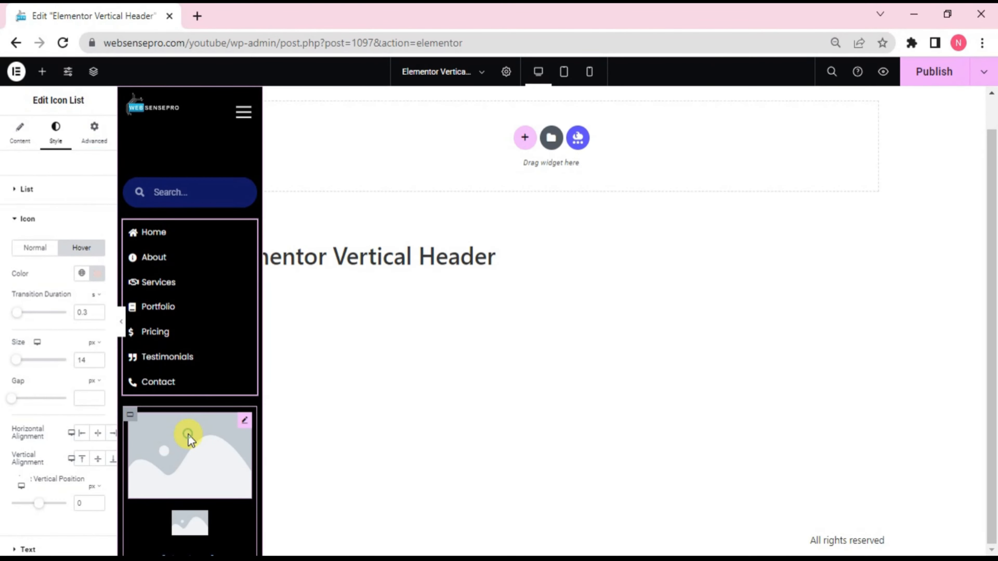
{"action": "left_click", "coordinate": [189, 437]}
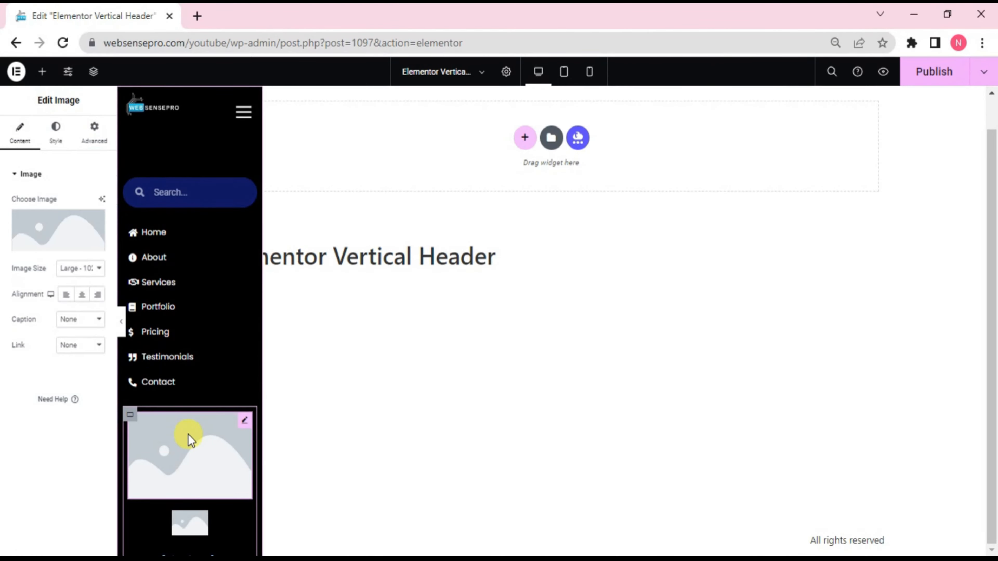
{"action": "left_click", "coordinate": [56, 234]}
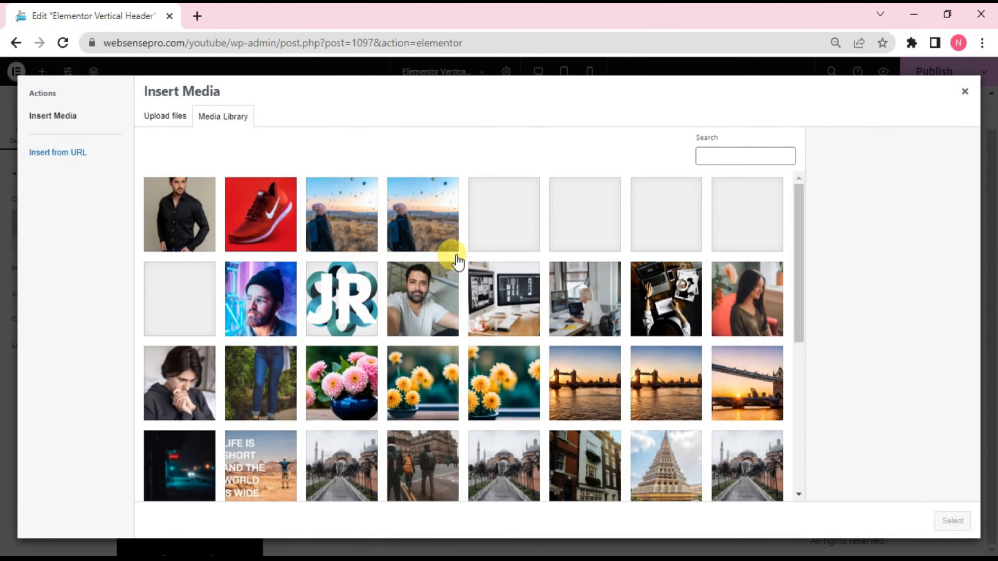
{"action": "scroll", "coordinate": [458, 261], "scroll_direction": "down", "scroll_amount": 6}
{"action": "left_click", "coordinate": [724, 339]}
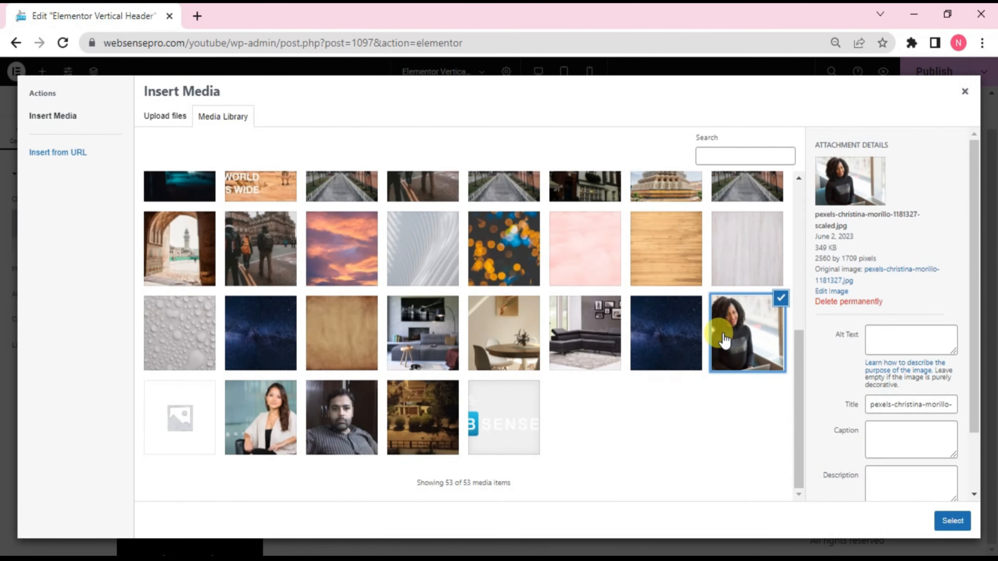
{"action": "left_click", "coordinate": [953, 522]}
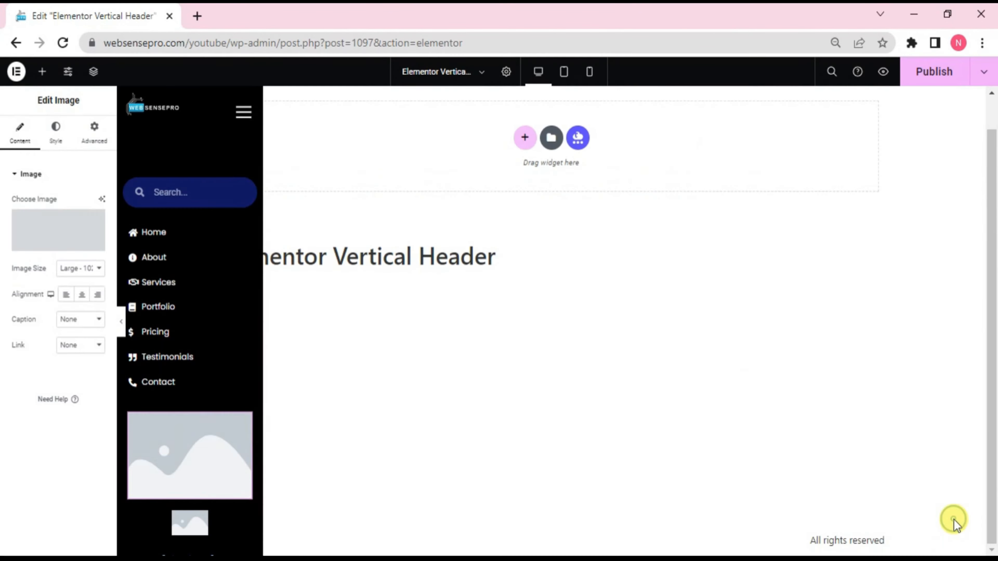
Remove the image box's placeholder picture, then enter the person's full name as its title and "Web Developer" as its description
{"action": "left_click", "coordinate": [206, 523]}
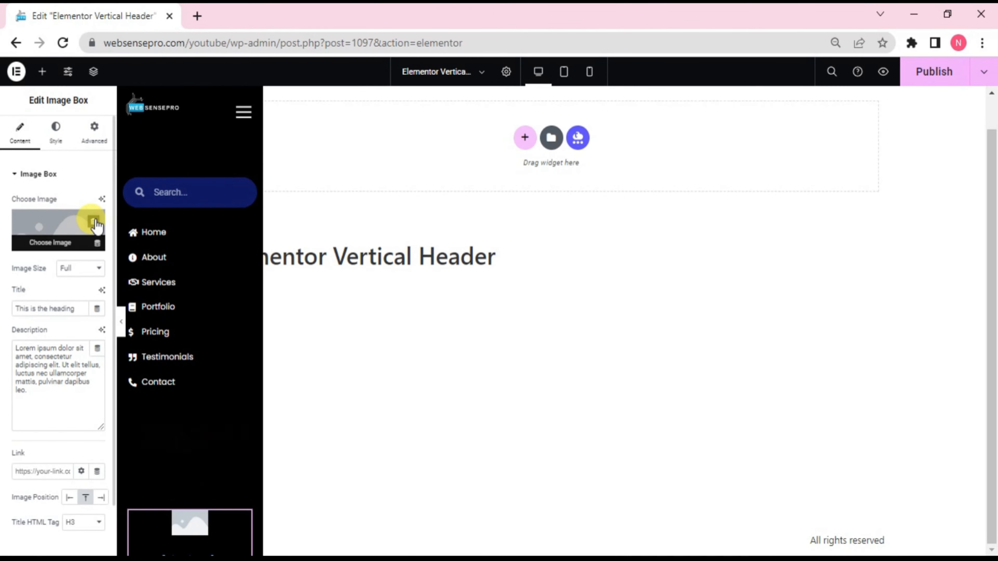
{"action": "left_click", "coordinate": [95, 223]}
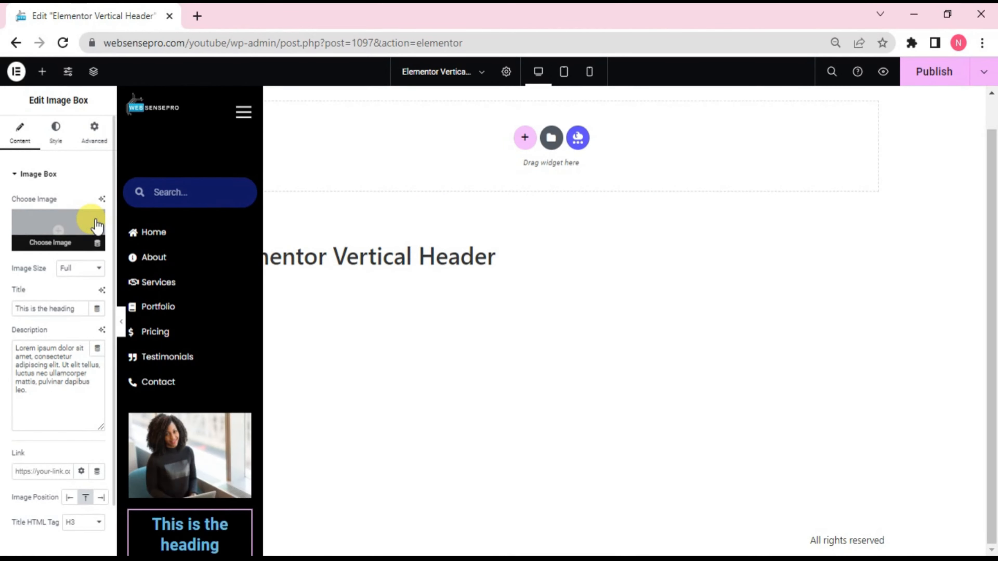
{"action": "left_click", "coordinate": [204, 527]}
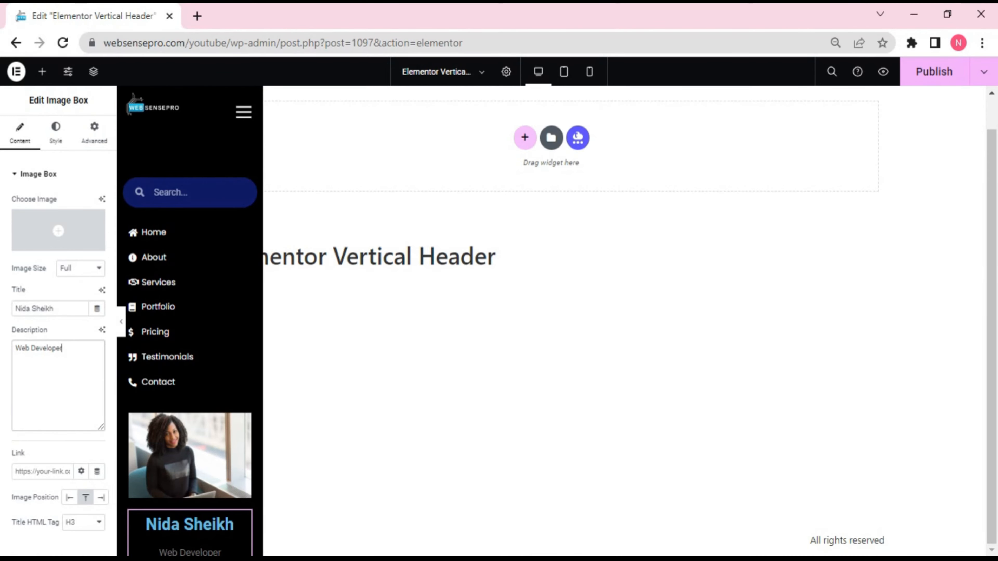
Change the image box's title and description text colors to white
{"action": "left_click", "coordinate": [208, 525]}
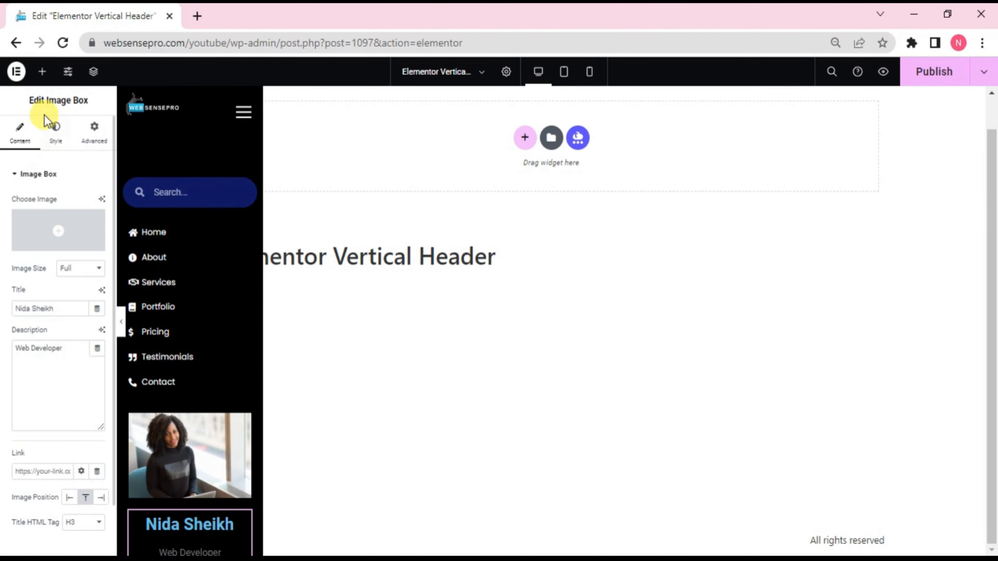
{"action": "left_click", "coordinate": [53, 138]}
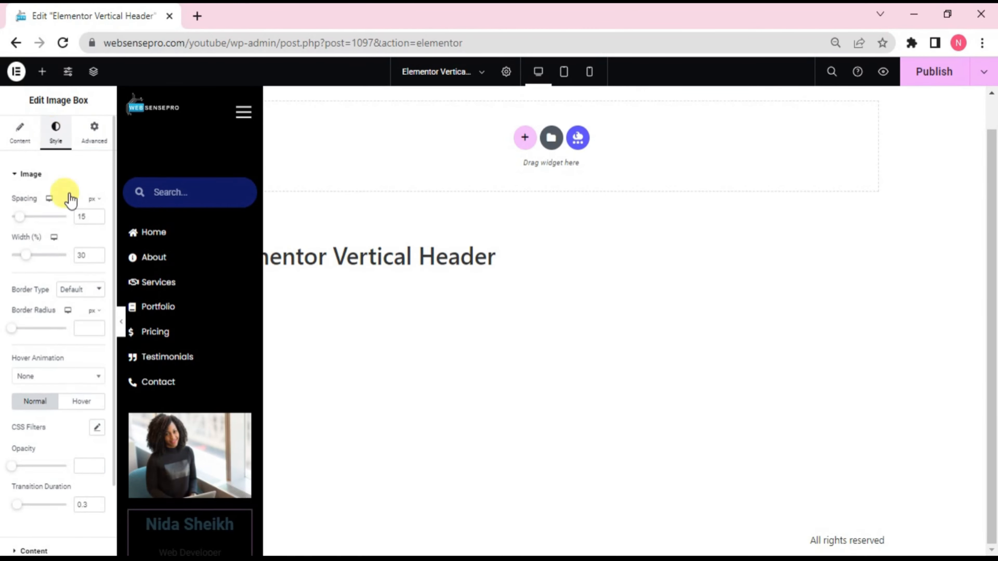
{"action": "scroll", "coordinate": [3, 466], "scroll_direction": "down", "scroll_amount": 3}
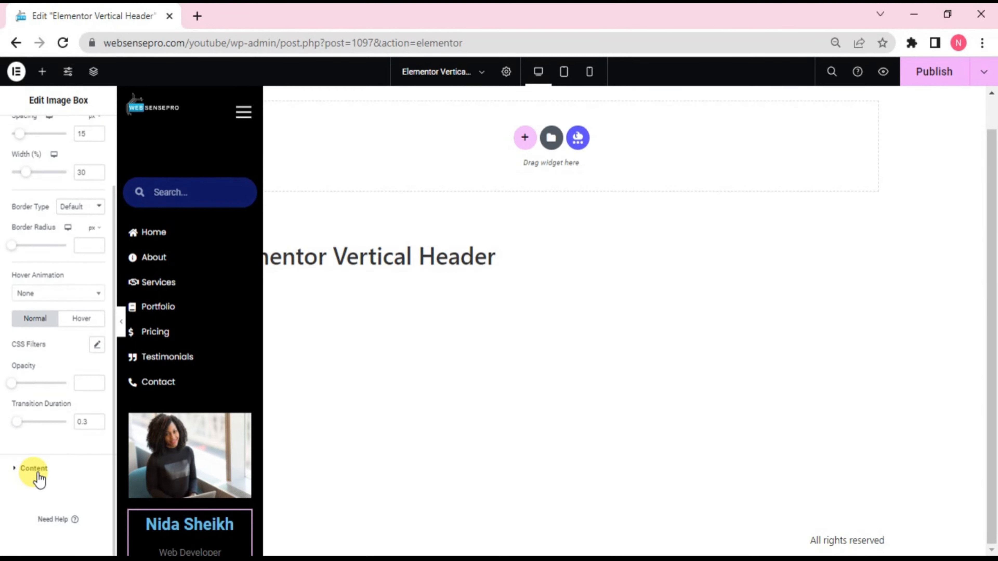
{"action": "left_click", "coordinate": [34, 468]}
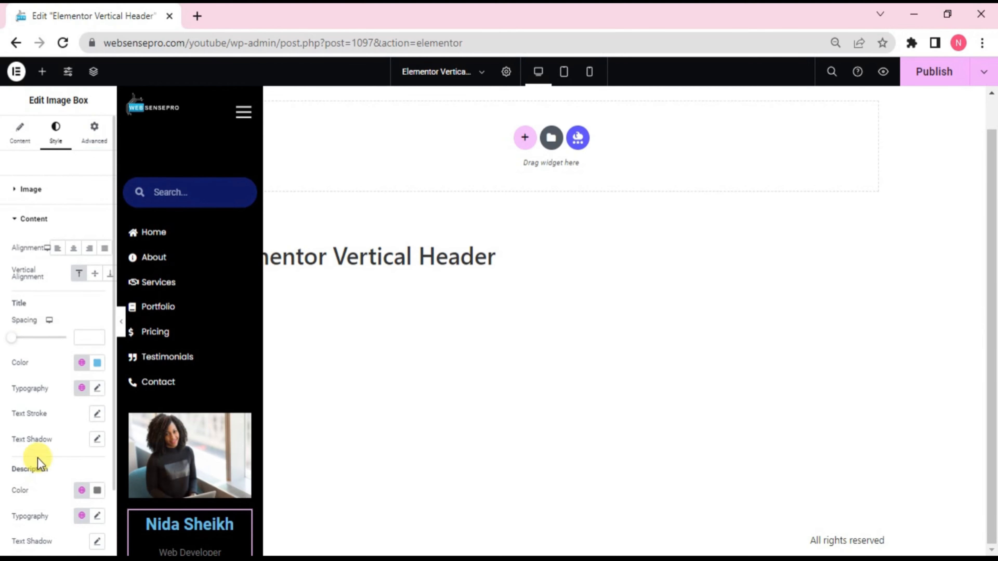
{"action": "left_click", "coordinate": [97, 363]}
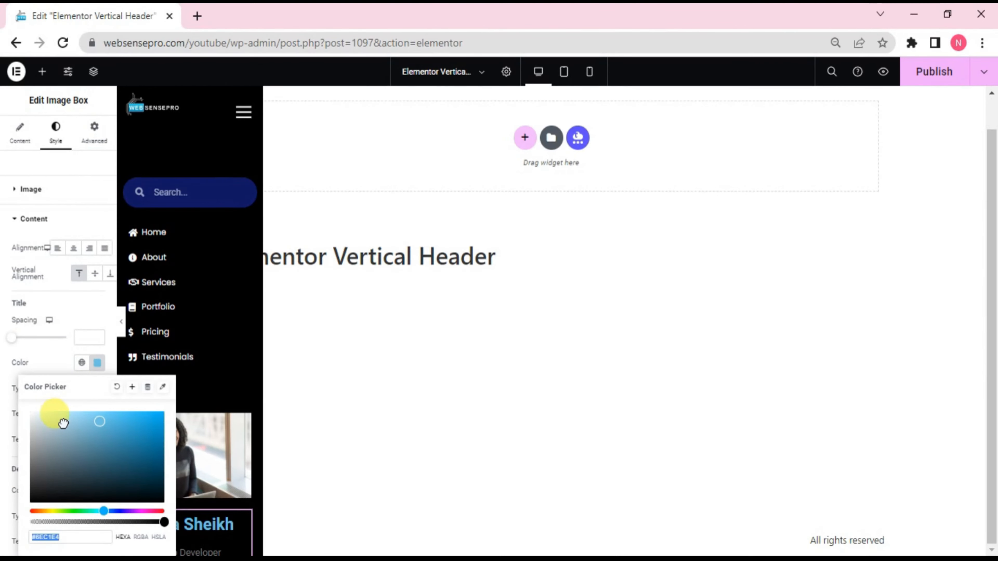
{"action": "left_click_drag", "start_coordinate": [63, 423], "coordinate": [22, 412]}
{"action": "left_click", "coordinate": [2, 409]}
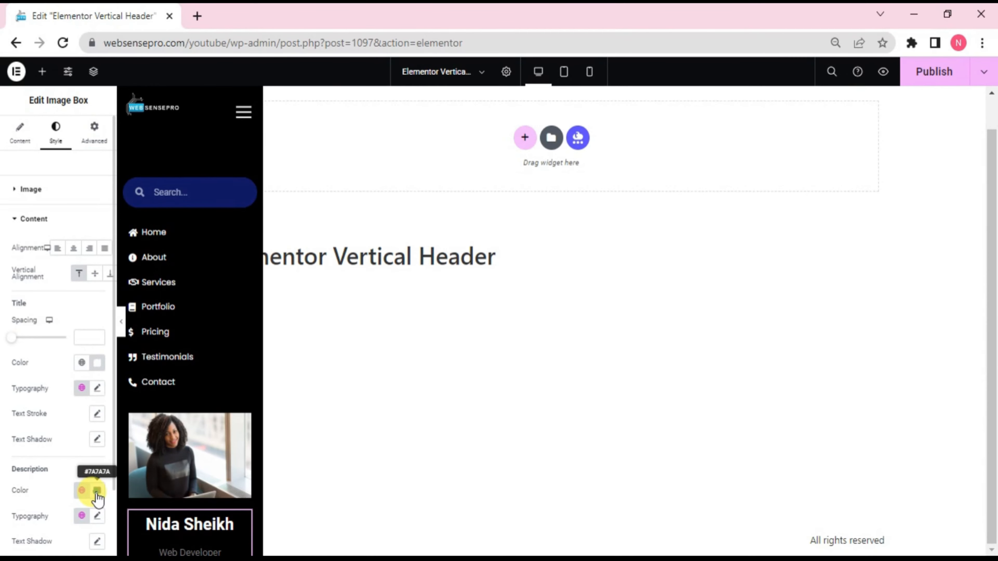
{"action": "left_click", "coordinate": [97, 491]}
{"action": "left_click_drag", "start_coordinate": [59, 377], "coordinate": [31, 335]}
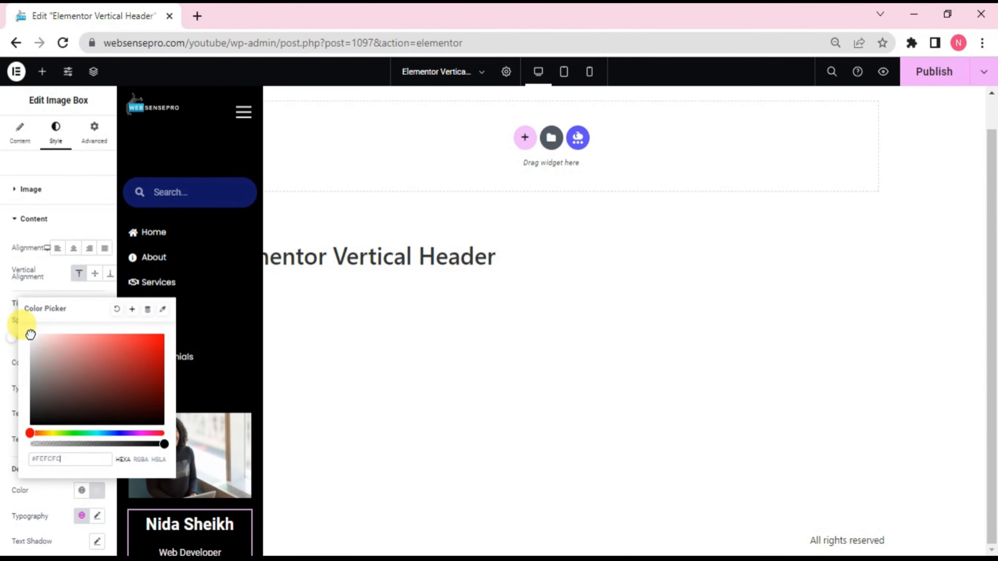
{"action": "left_click", "coordinate": [2, 374]}
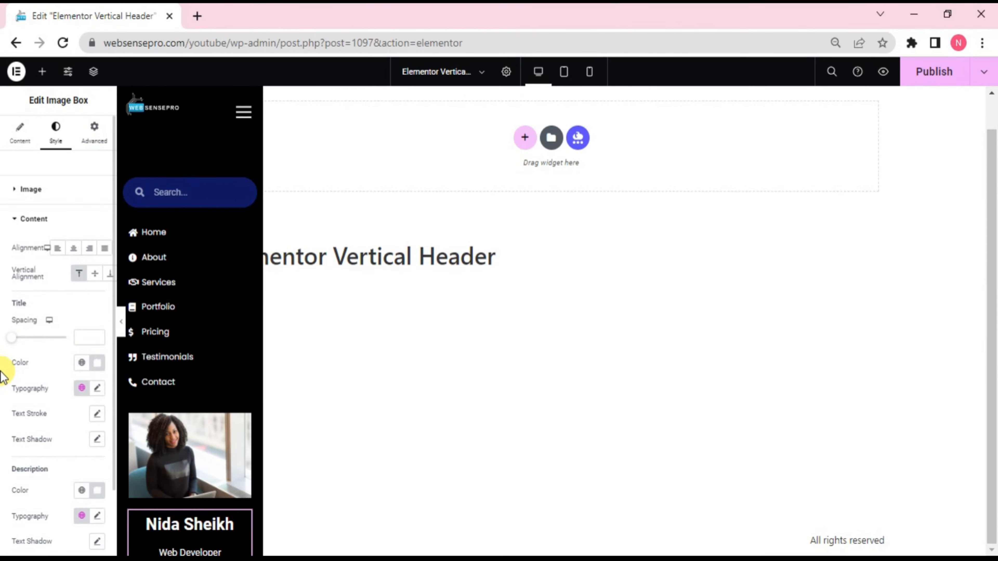
Customize the typography of the image box's title and description, and set the title spacing to 2
{"action": "left_click", "coordinate": [97, 389]}
{"action": "left_click", "coordinate": [13, 343]}
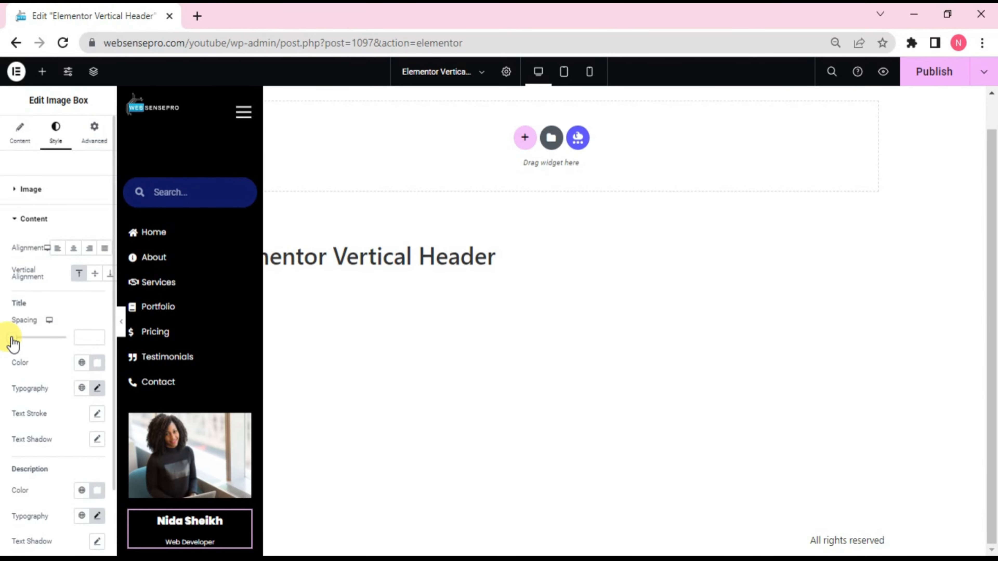
{"action": "left_click_drag", "start_coordinate": [11, 337], "coordinate": [14, 343]}
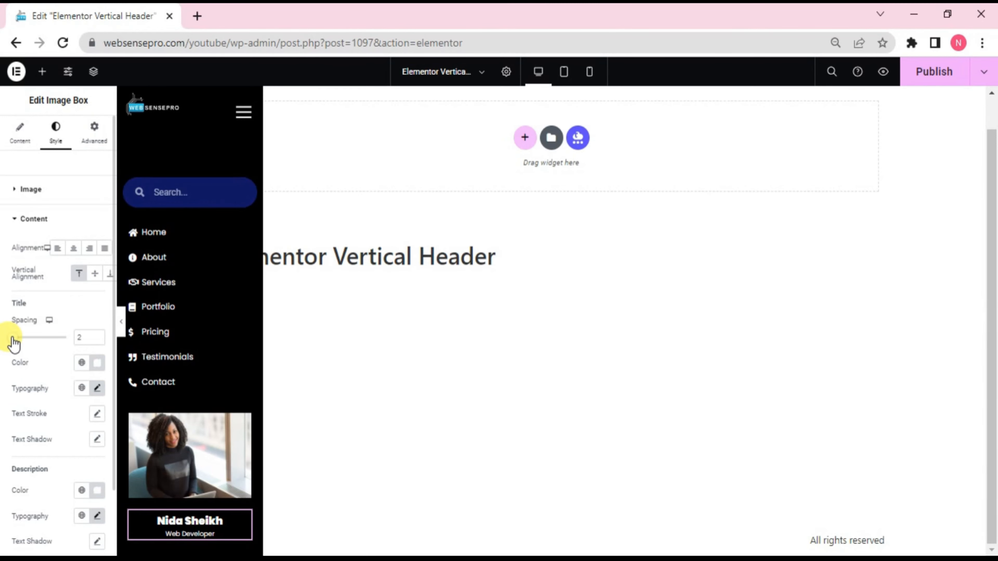
Set the portrait image's width to 40% and align it to the left
{"action": "left_click", "coordinate": [218, 465]}
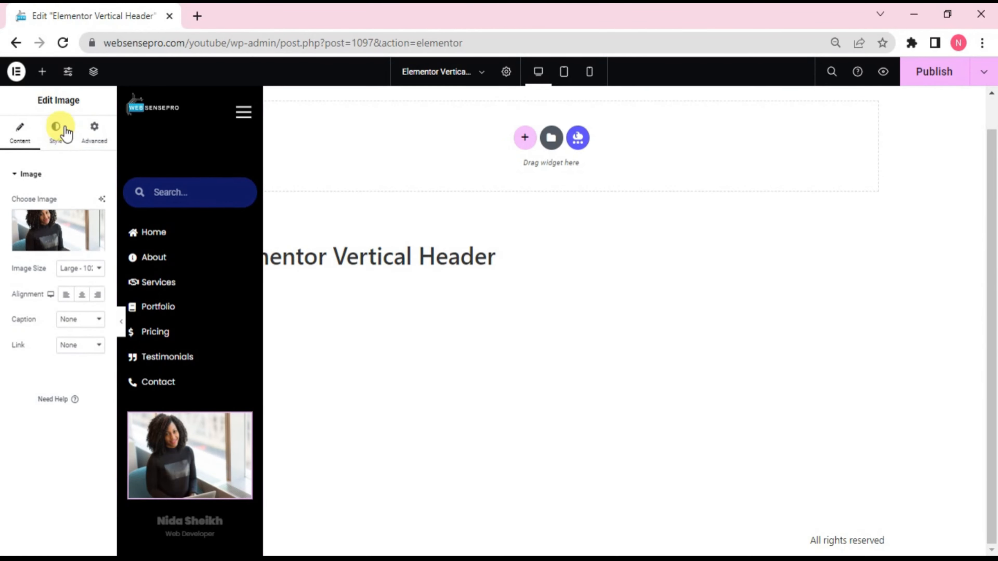
{"action": "left_click", "coordinate": [58, 134]}
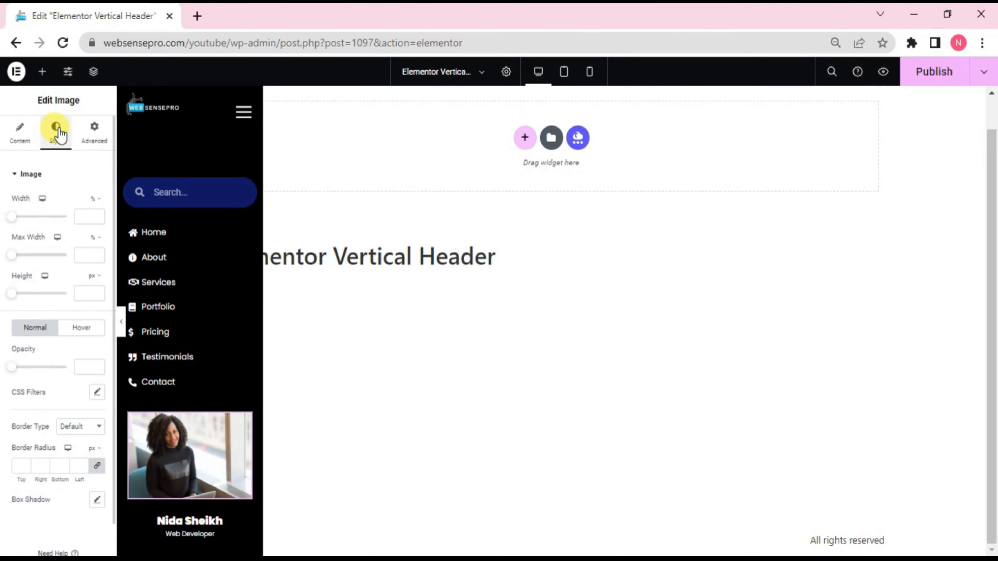
{"action": "left_click_drag", "start_coordinate": [13, 222], "coordinate": [34, 225]}
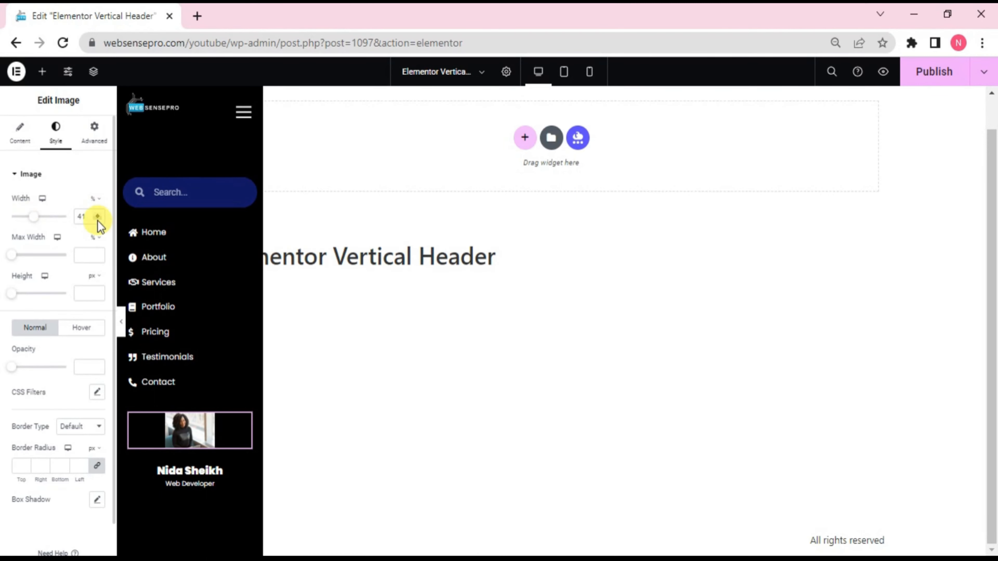
{"action": "left_click", "coordinate": [97, 220]}
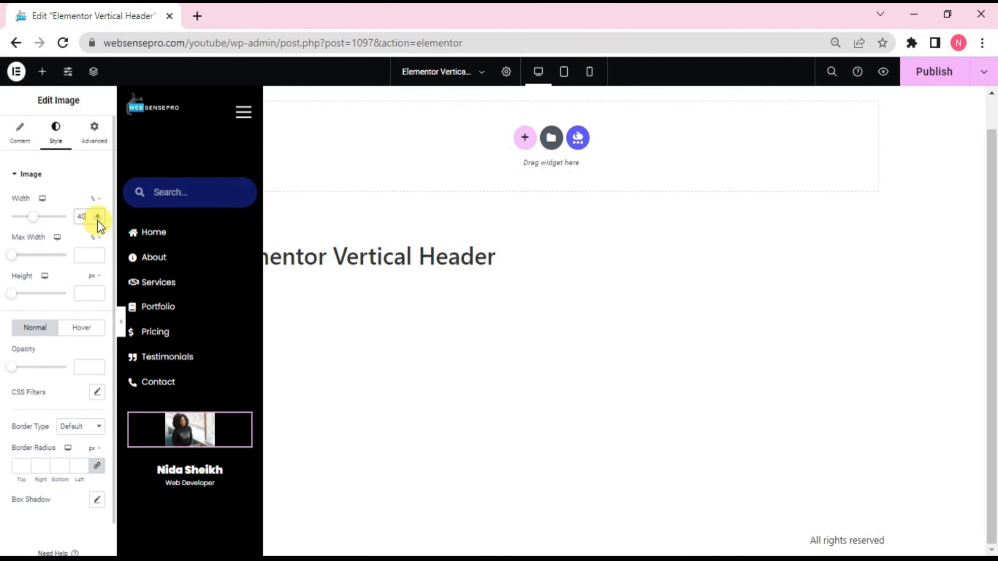
{"action": "left_click", "coordinate": [21, 135]}
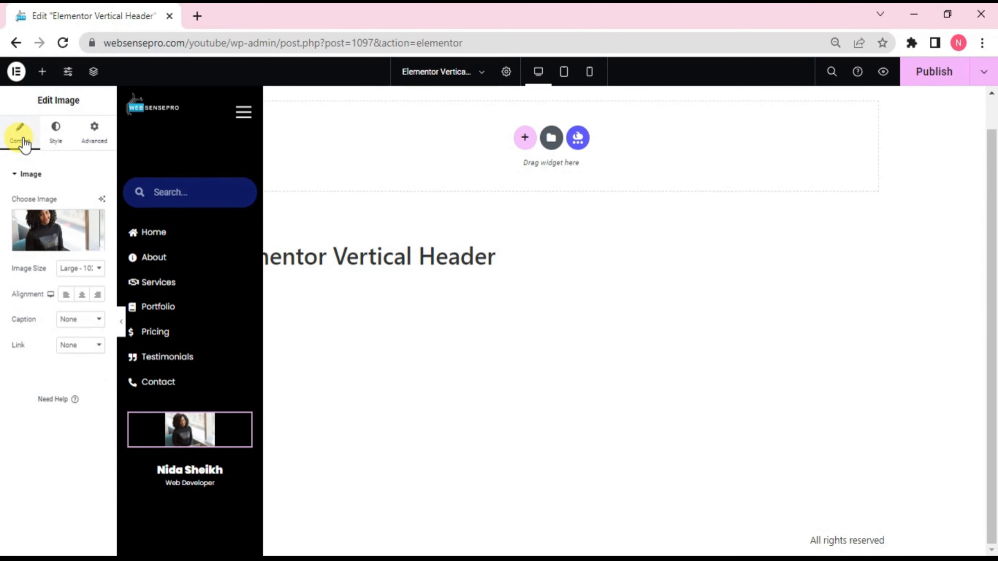
{"action": "left_click", "coordinate": [69, 294]}
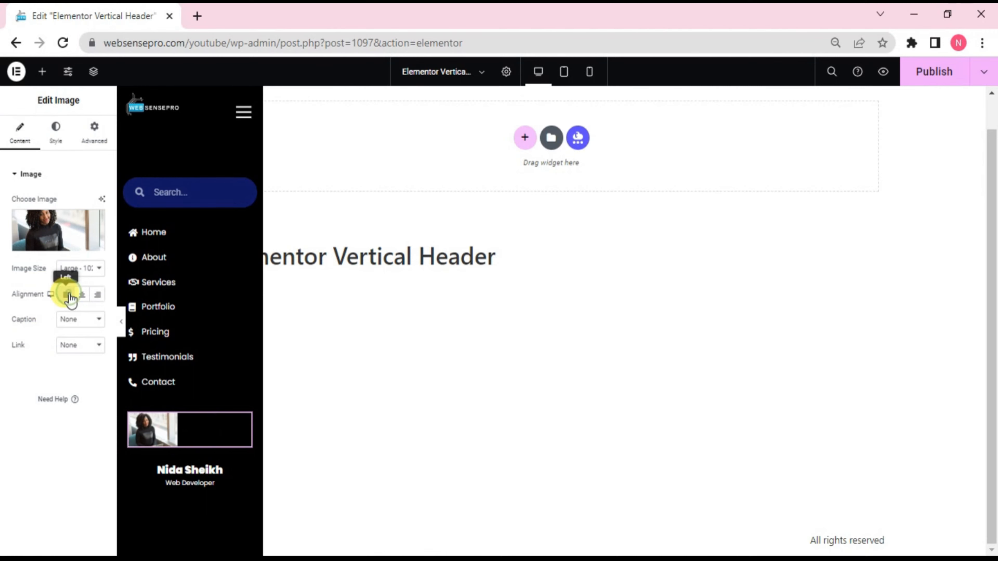
Keep the name and job title image box at Inline (auto) width and set its position to Absolute
{"action": "left_click", "coordinate": [179, 478]}
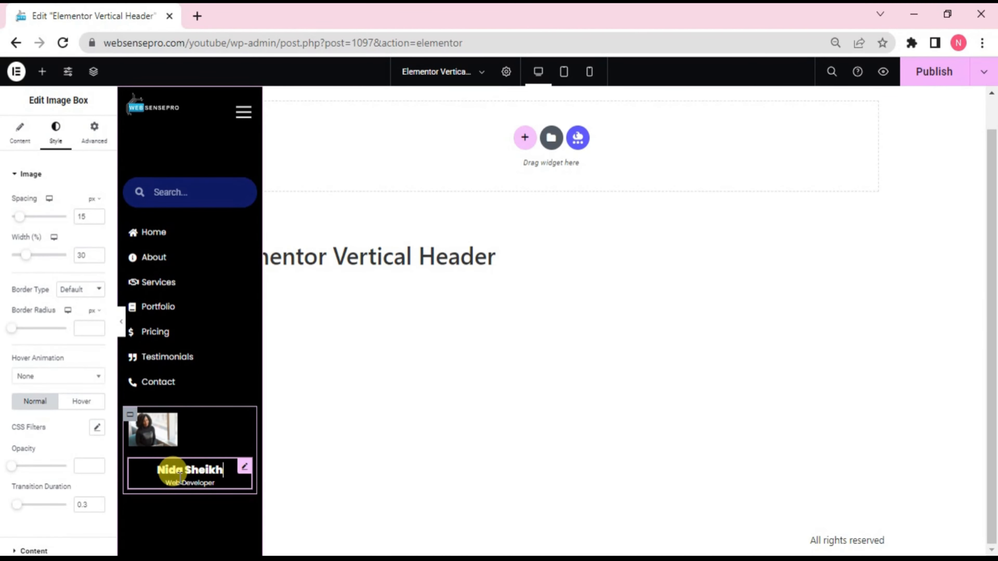
{"action": "left_click", "coordinate": [317, 356]}
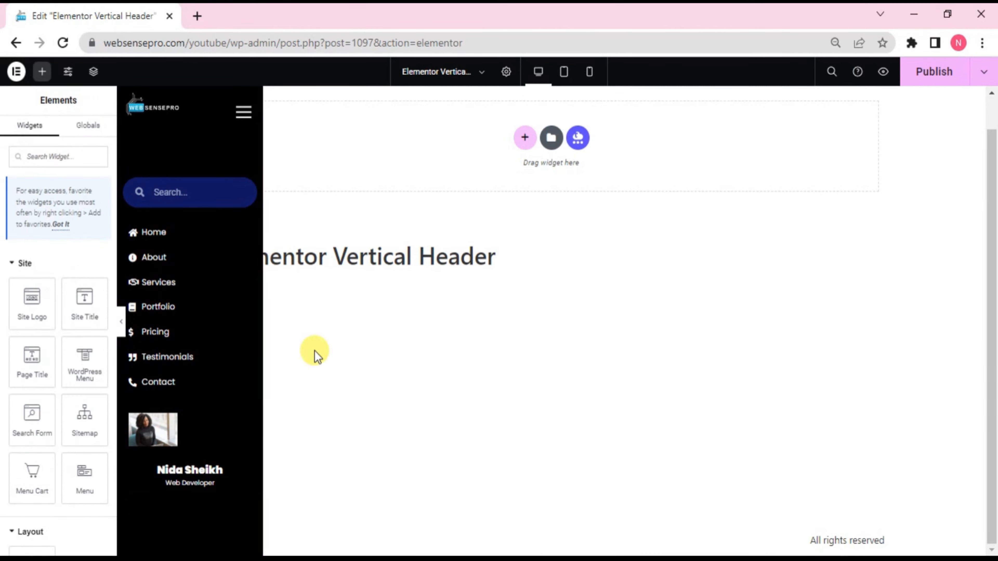
{"action": "left_click", "coordinate": [182, 488]}
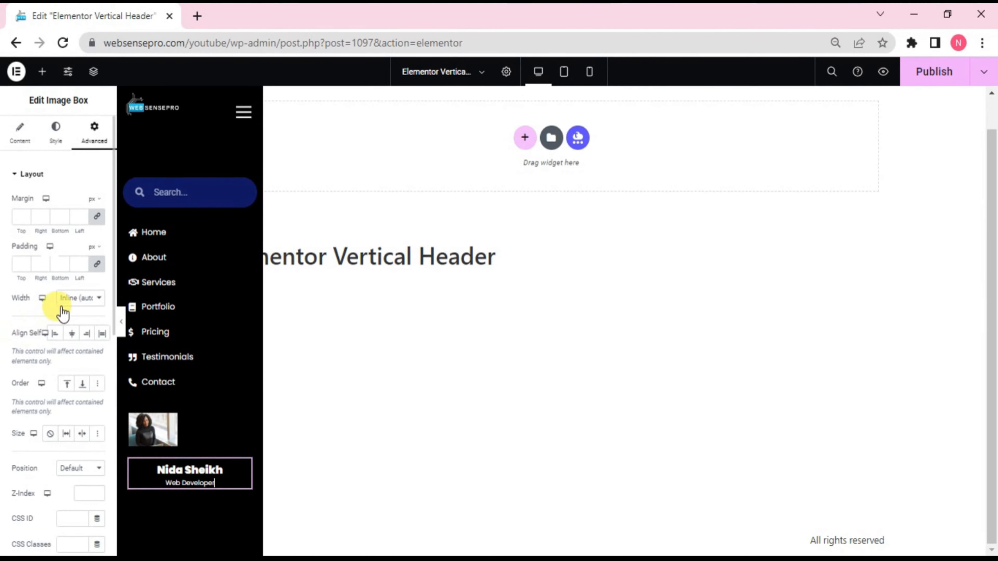
{"action": "left_click", "coordinate": [79, 302]}
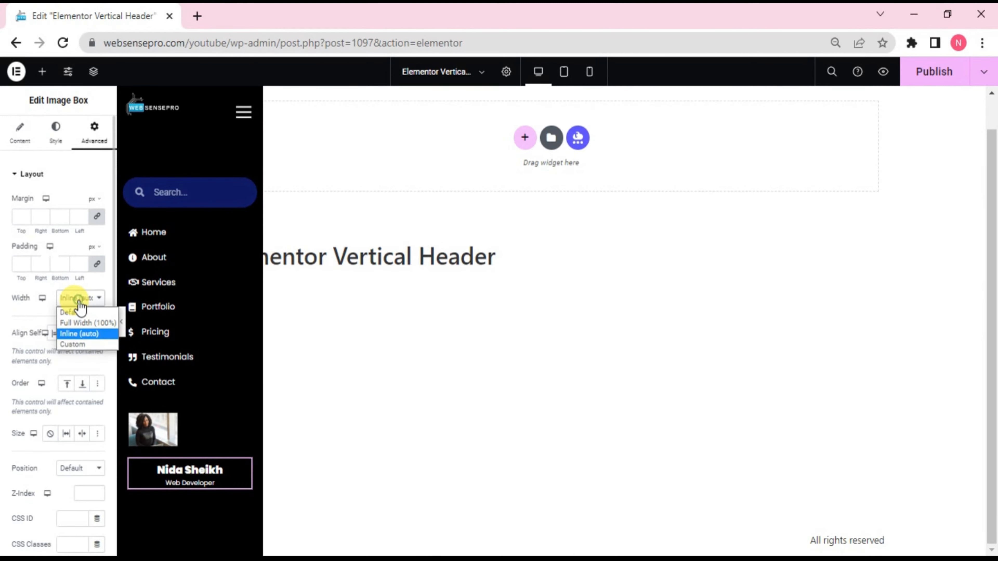
{"action": "left_click", "coordinate": [77, 332]}
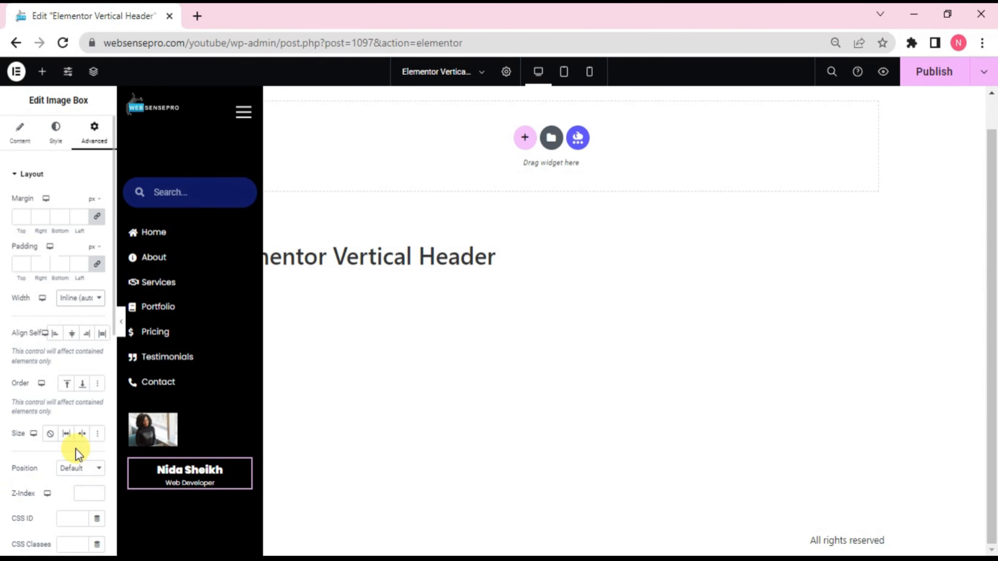
{"action": "left_click", "coordinate": [78, 470]}
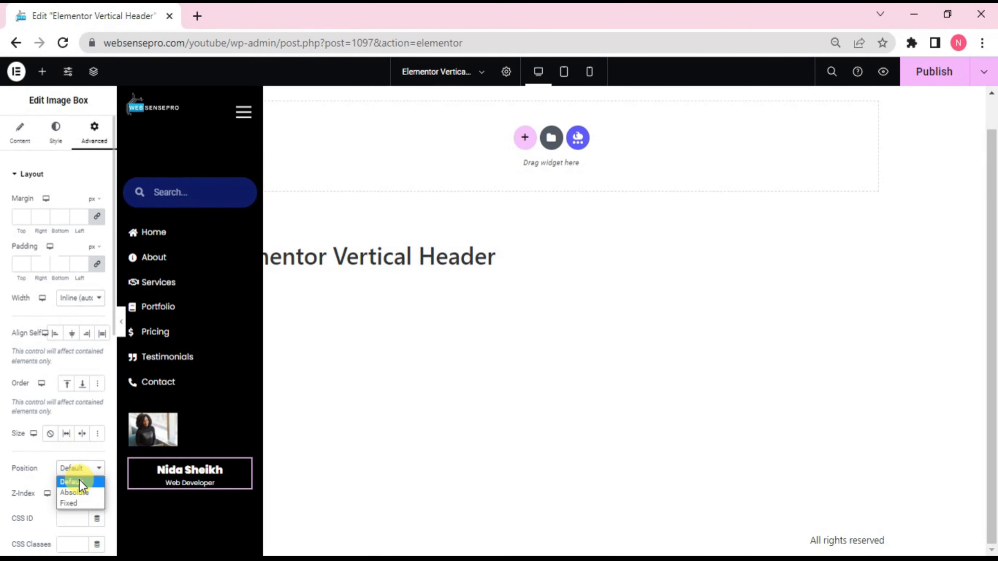
{"action": "left_click", "coordinate": [74, 496]}
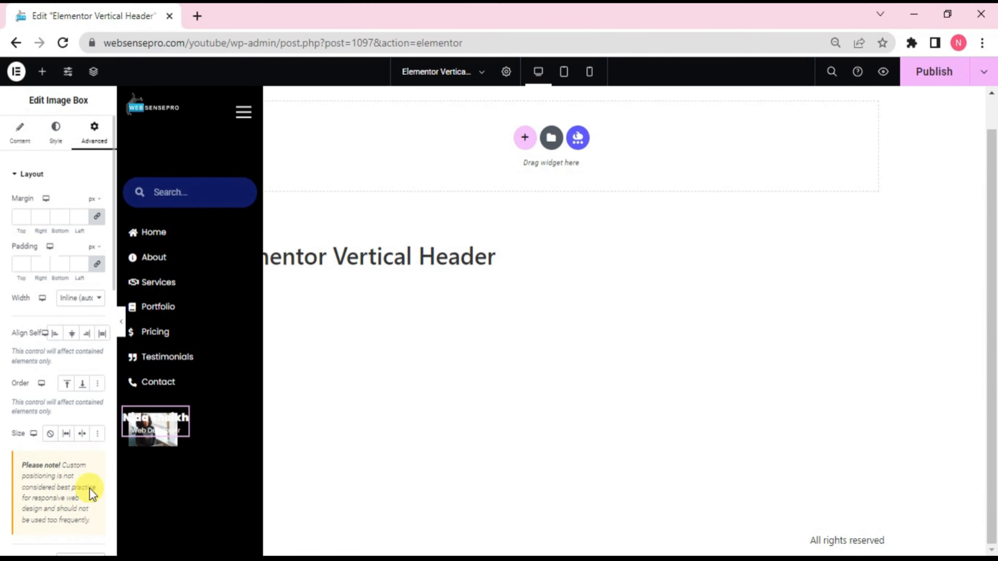
Position the name and job title image box directly beside the portrait photo, on its right
{"action": "mouse_move", "coordinate": [170, 420]}
{"action": "left_mouse_down"}
{"action": "mouse_move", "coordinate": [154, 415]}
{"action": "mouse_move", "coordinate": [232, 431]}
{"action": "mouse_move", "coordinate": [220, 426]}
{"action": "left_mouse_up"}
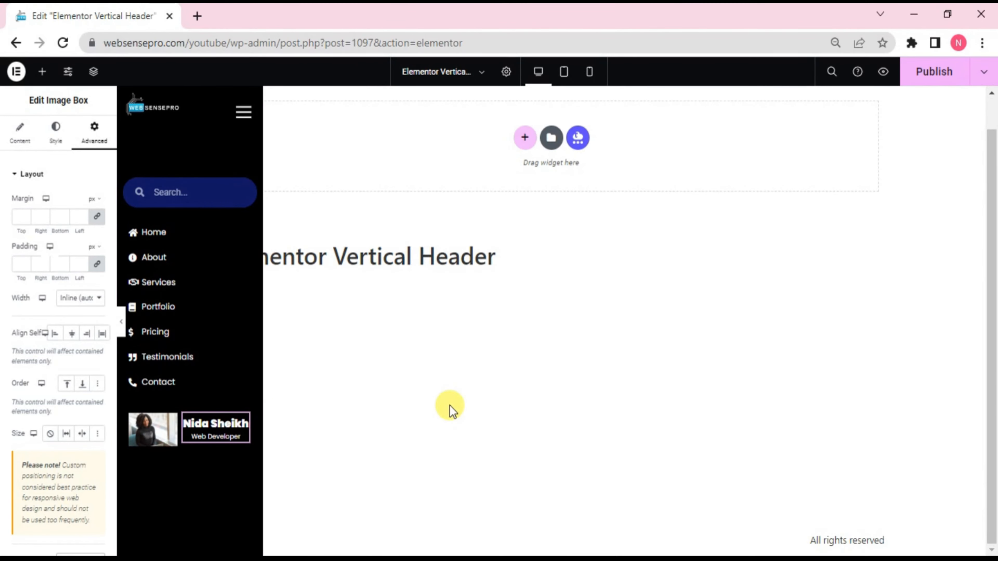
{"action": "key", "text": "ctrl+plus"}
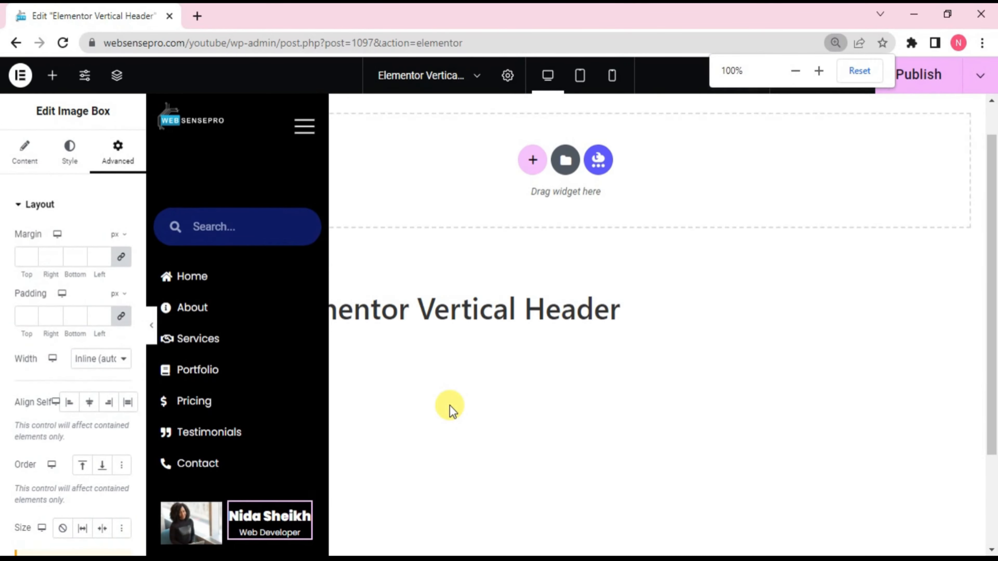
Give the container holding the portrait and image box a classic background color of #101B65
{"action": "right_click", "coordinate": [286, 493]}
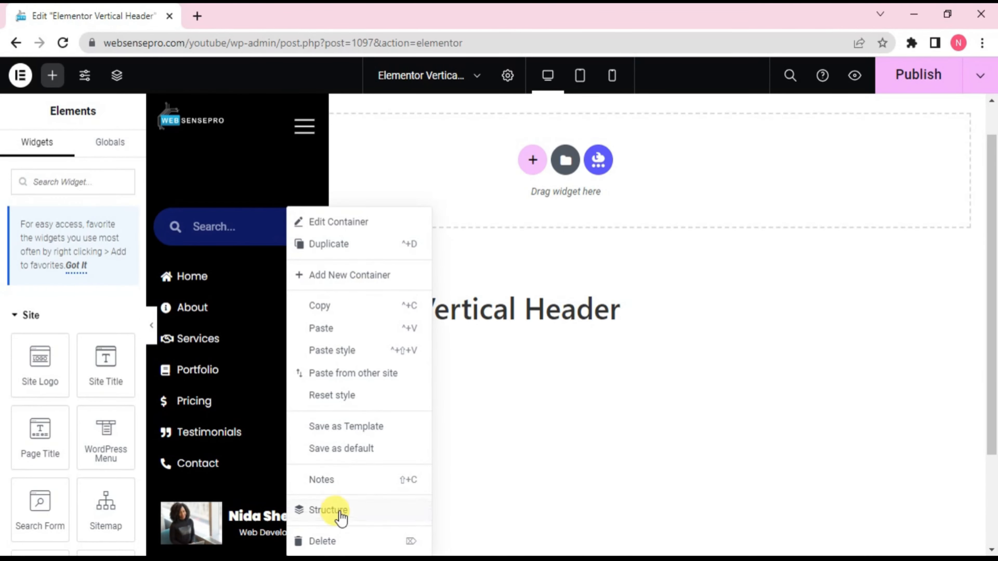
{"action": "left_click", "coordinate": [330, 511]}
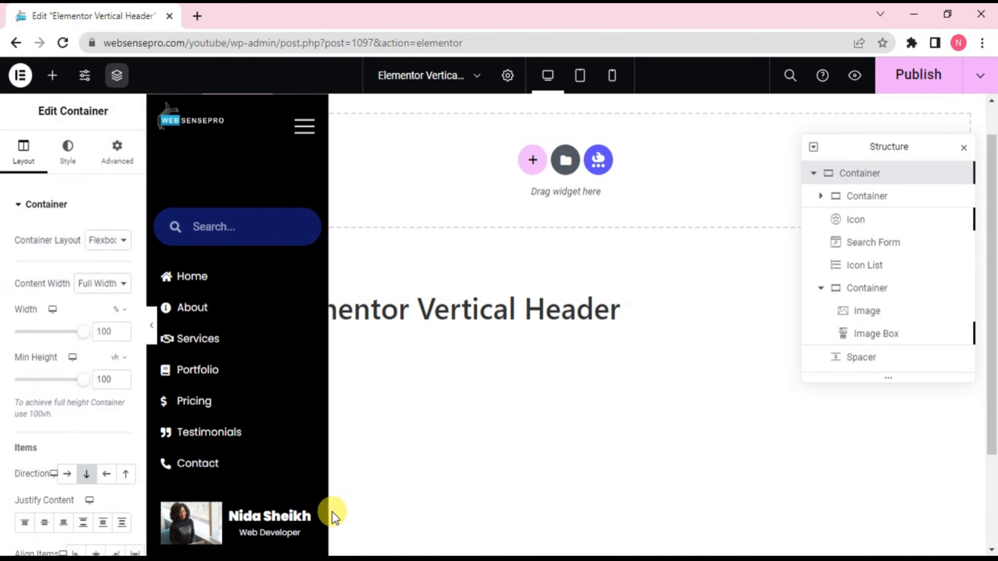
{"action": "left_click", "coordinate": [871, 297]}
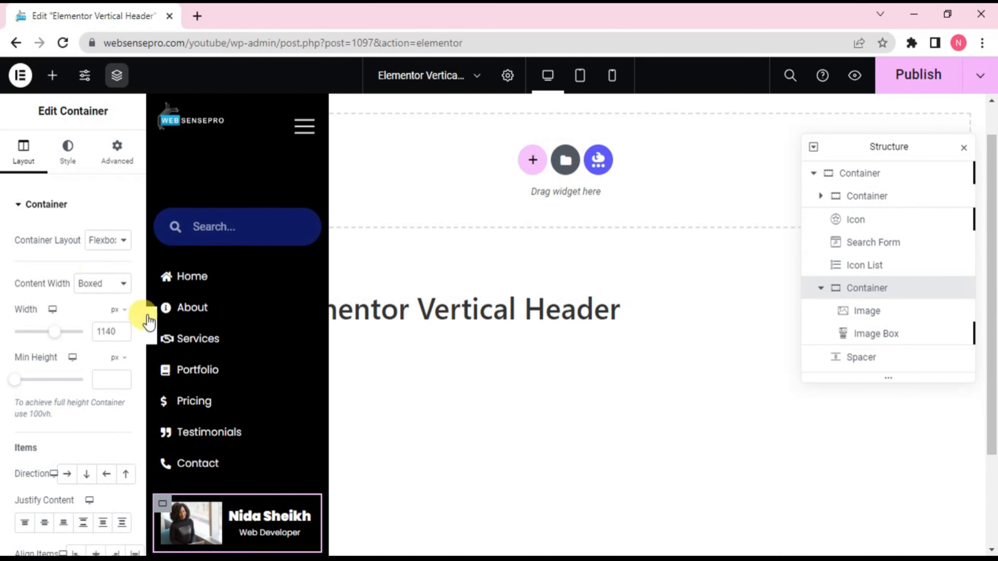
{"action": "left_click", "coordinate": [63, 165]}
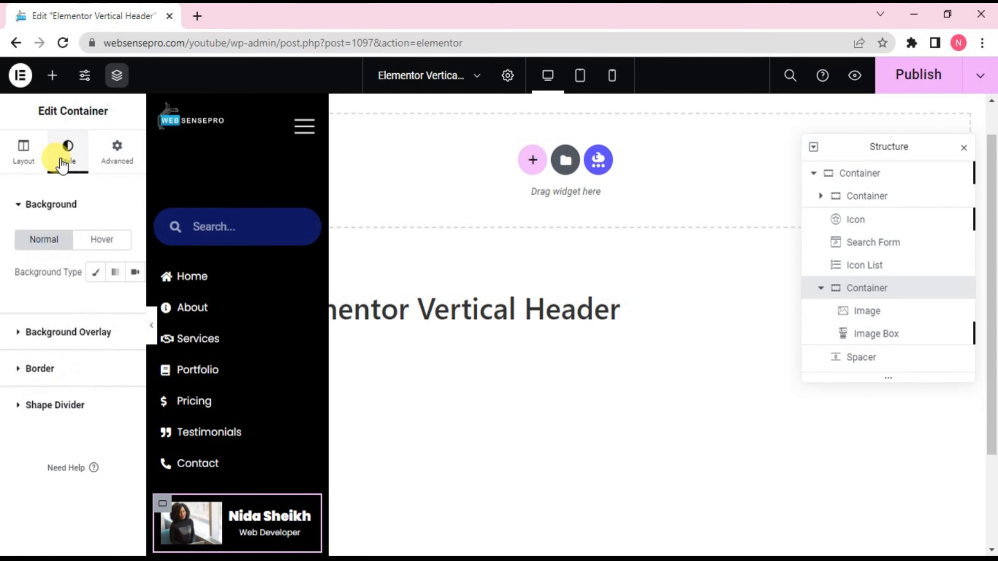
{"action": "left_click", "coordinate": [95, 273]}
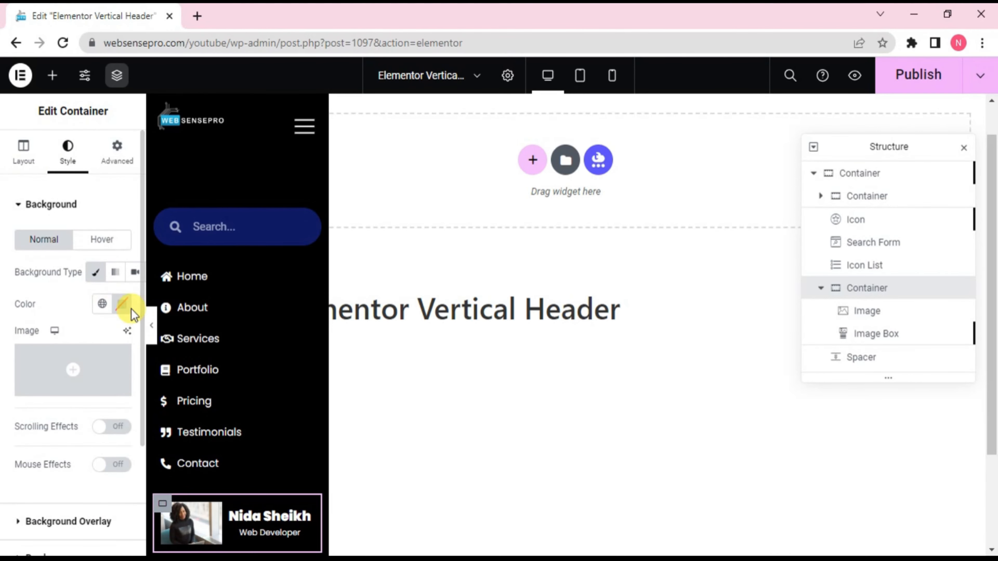
{"action": "left_click", "coordinate": [122, 307]}
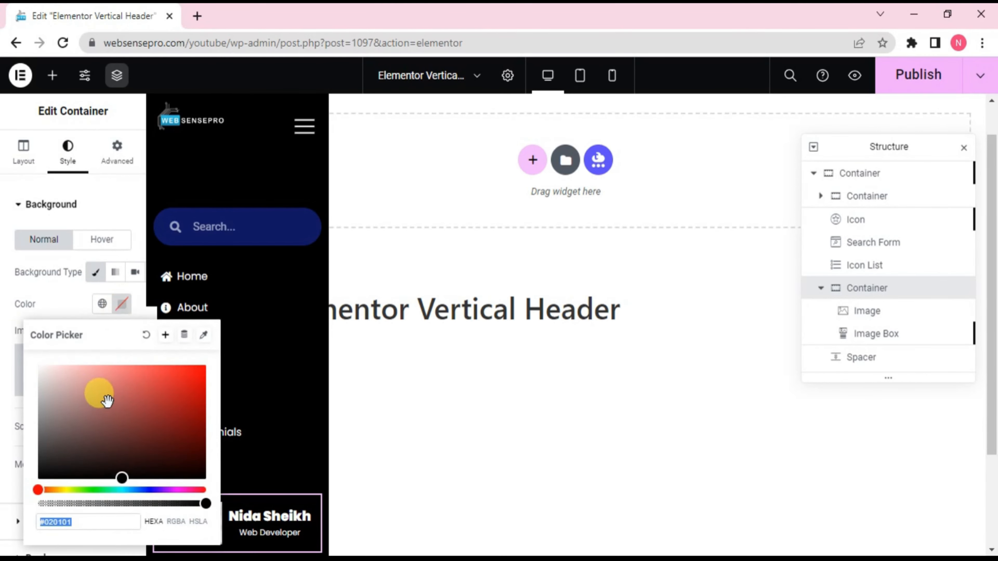
{"action": "left_click_drag", "start_coordinate": [107, 402], "coordinate": [109, 441]}
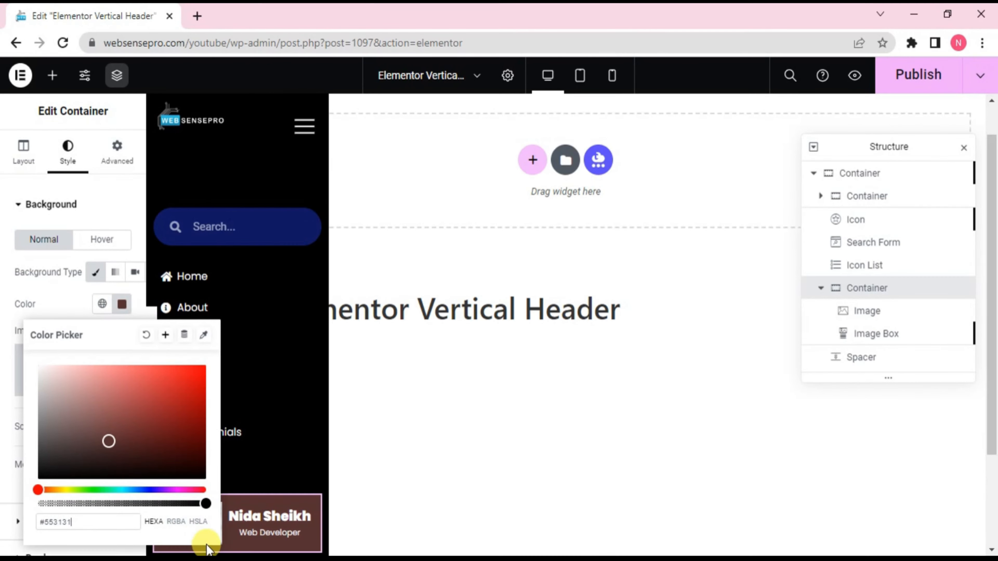
{"action": "left_click", "coordinate": [154, 489]}
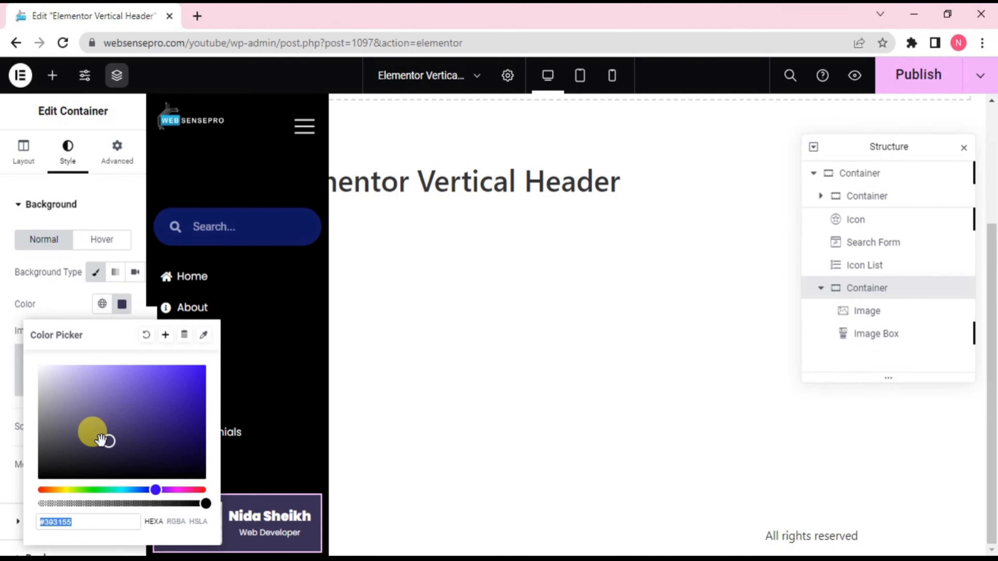
{"action": "type", "text": "#101B65"}
{"action": "left_click", "coordinate": [516, 502]}
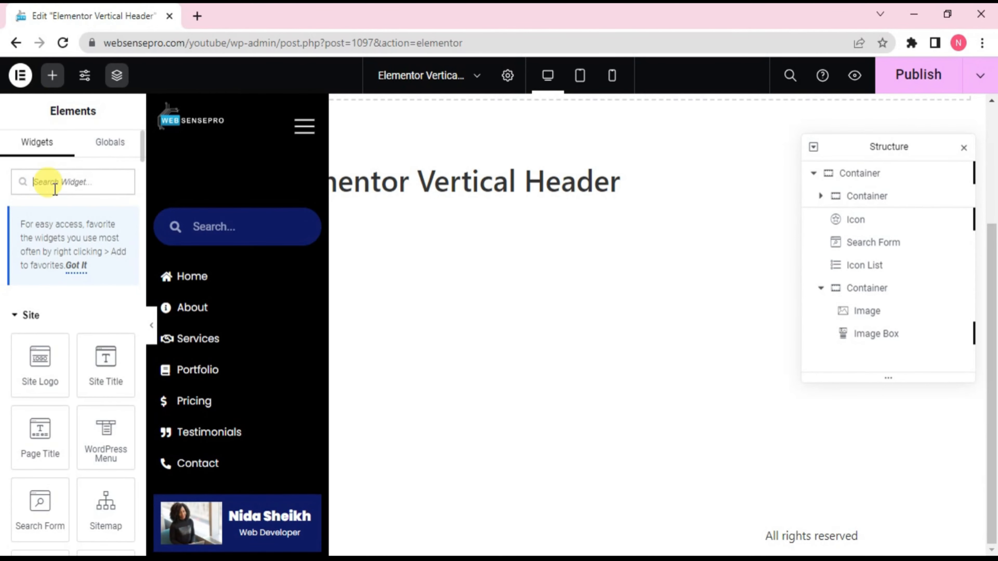
Add a Spacer widget between the icon list and the profile container, and set its space to 10 px
{"action": "type", "text": "spacer"}
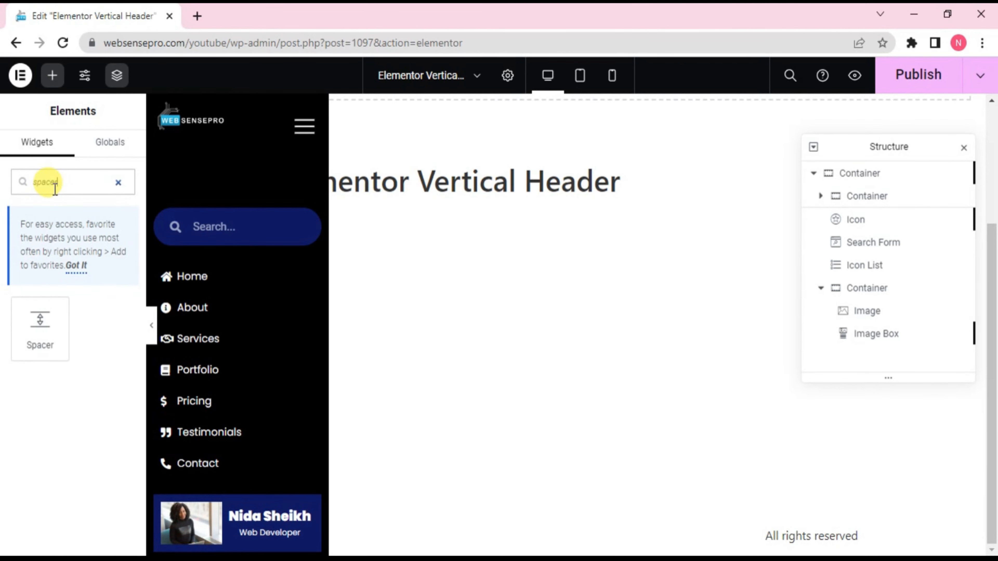
{"action": "left_click_drag", "start_coordinate": [52, 310], "coordinate": [212, 466]}
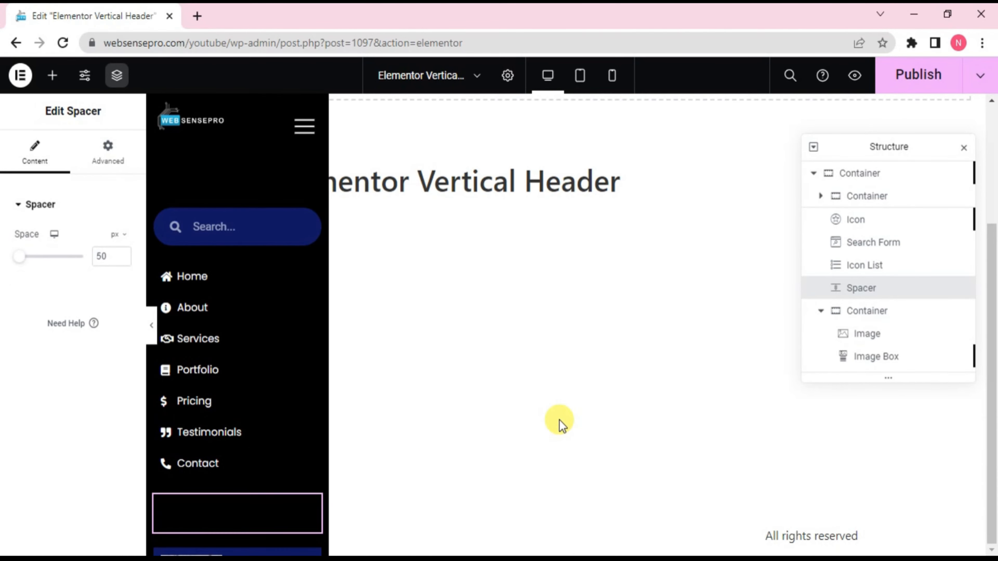
{"action": "key", "text": "ctrl+minus"}
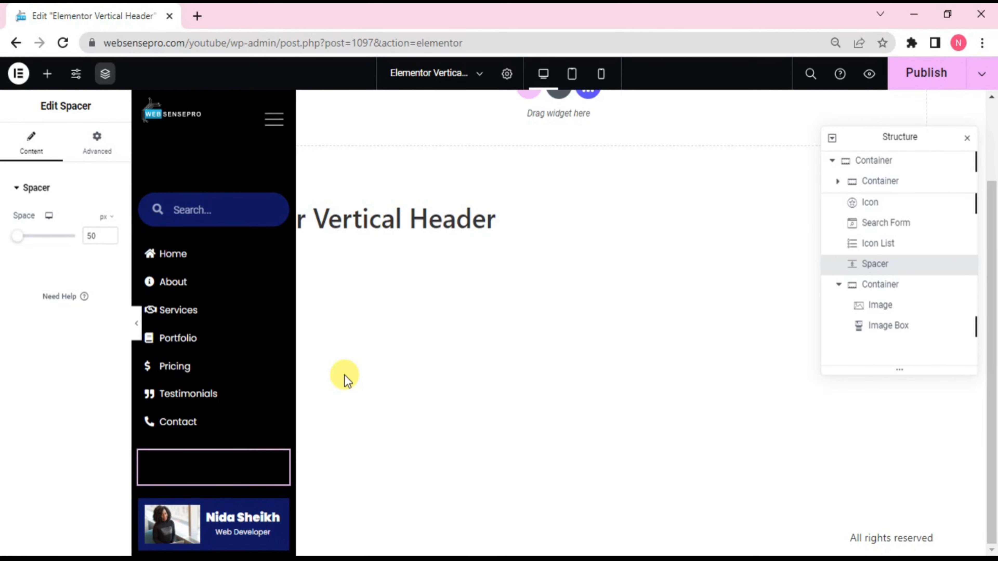
{"action": "key", "text": "ctrl+plus"}
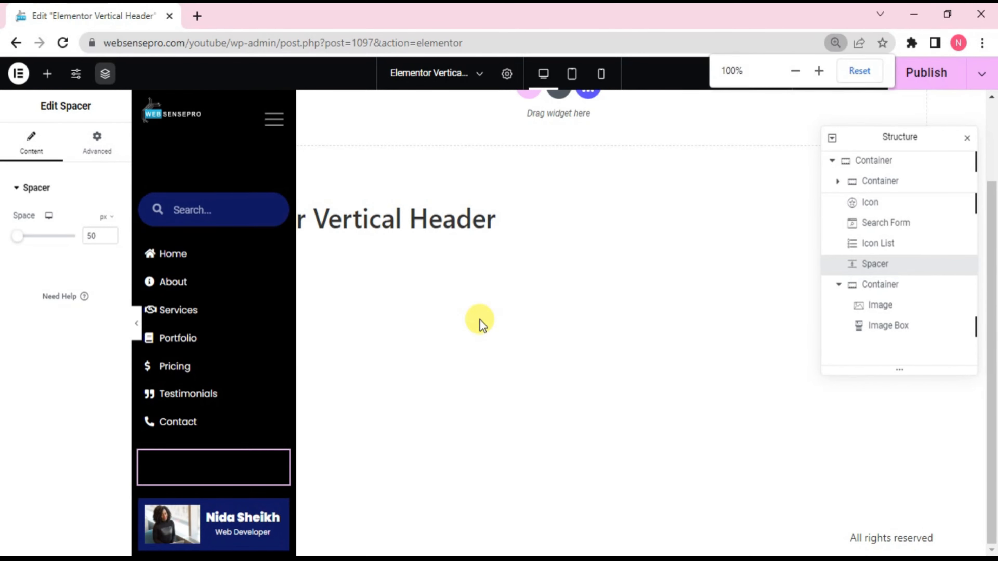
{"action": "key", "text": "ctrl+plus"}
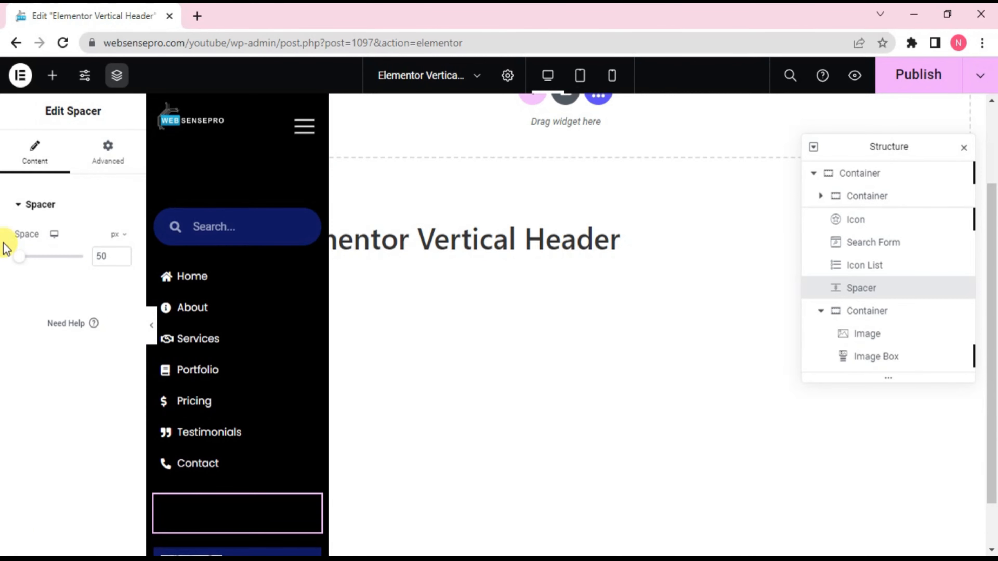
{"action": "left_click_drag", "start_coordinate": [20, 254], "coordinate": [16, 261]}
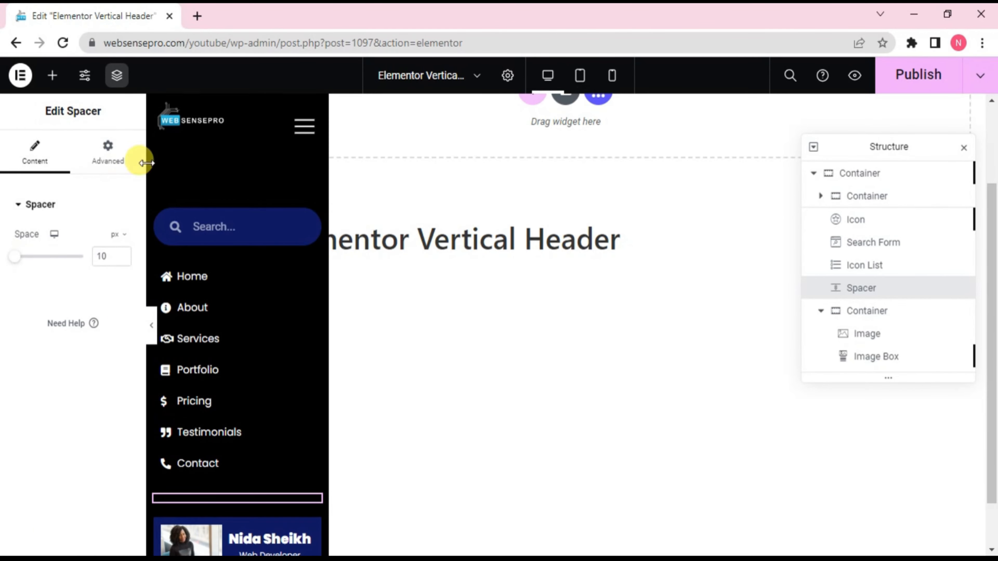
Open the search form's top margin for editing
{"action": "left_click", "coordinate": [230, 221]}
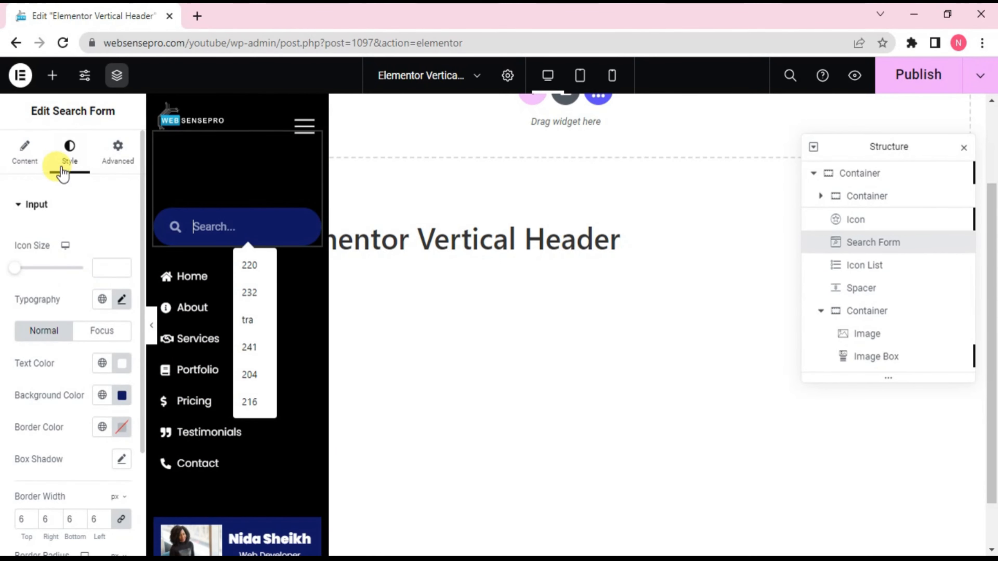
{"action": "left_click", "coordinate": [118, 148]}
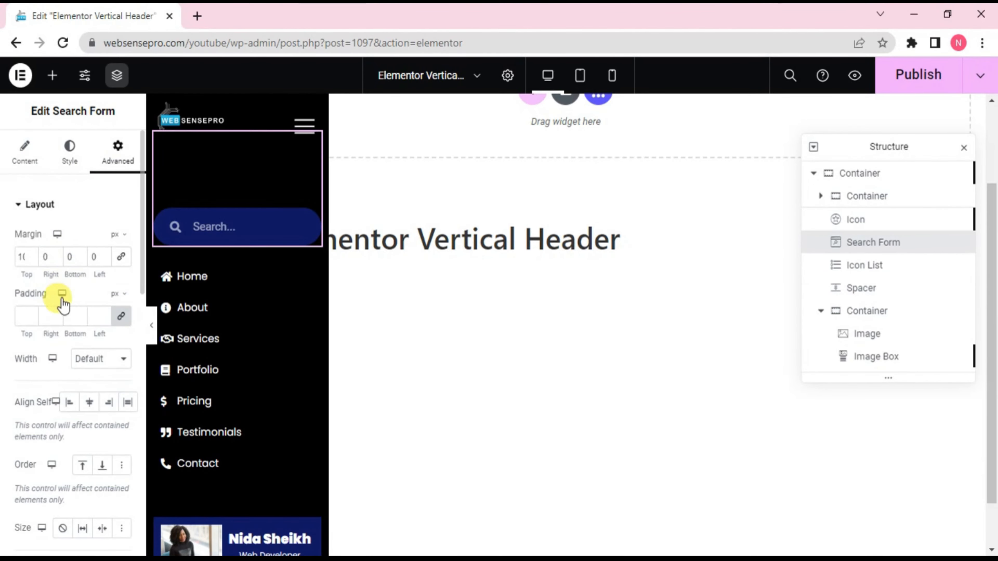
{"action": "left_click", "coordinate": [32, 261]}
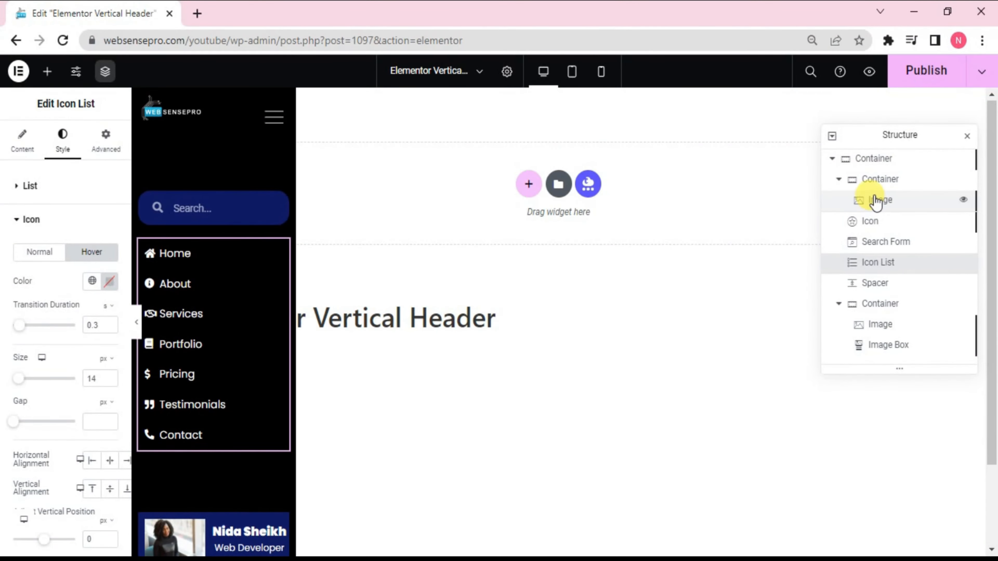
Assign the CSS class "logo" to the logo image in the top container
{"action": "left_click", "coordinate": [876, 203]}
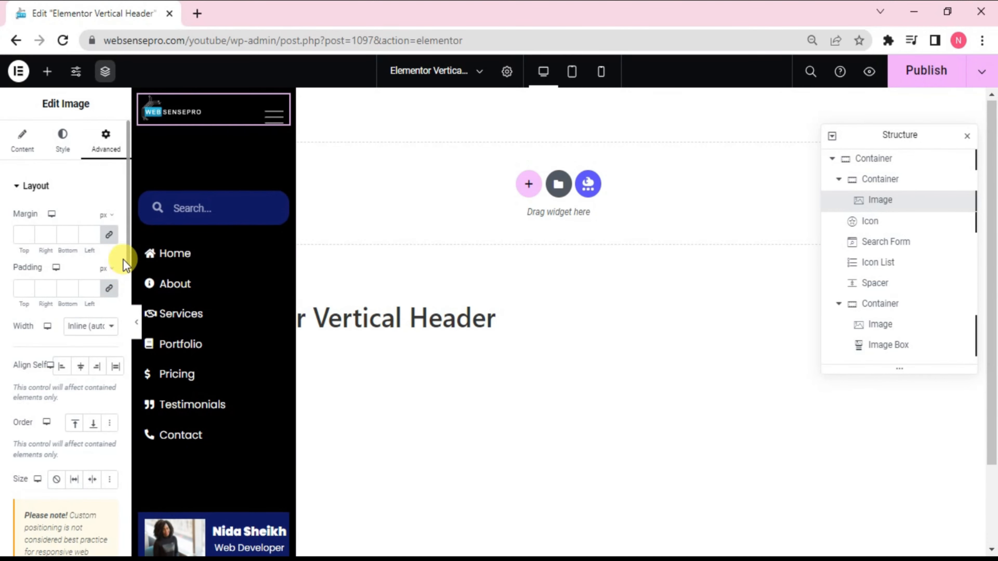
{"action": "left_click_drag", "start_coordinate": [126, 259], "coordinate": [123, 356]}
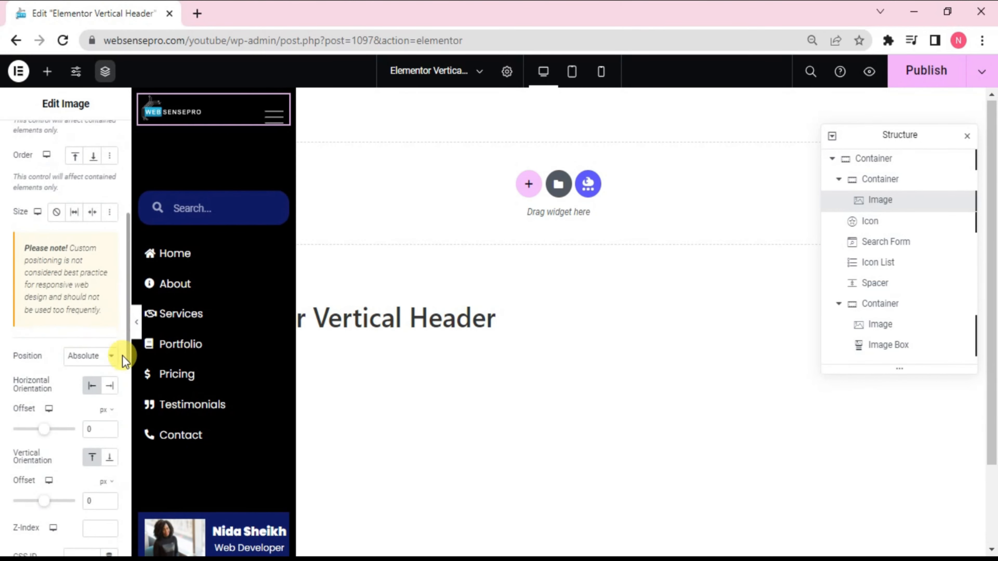
{"action": "scroll", "coordinate": [122, 355], "scroll_direction": "down", "scroll_amount": 2}
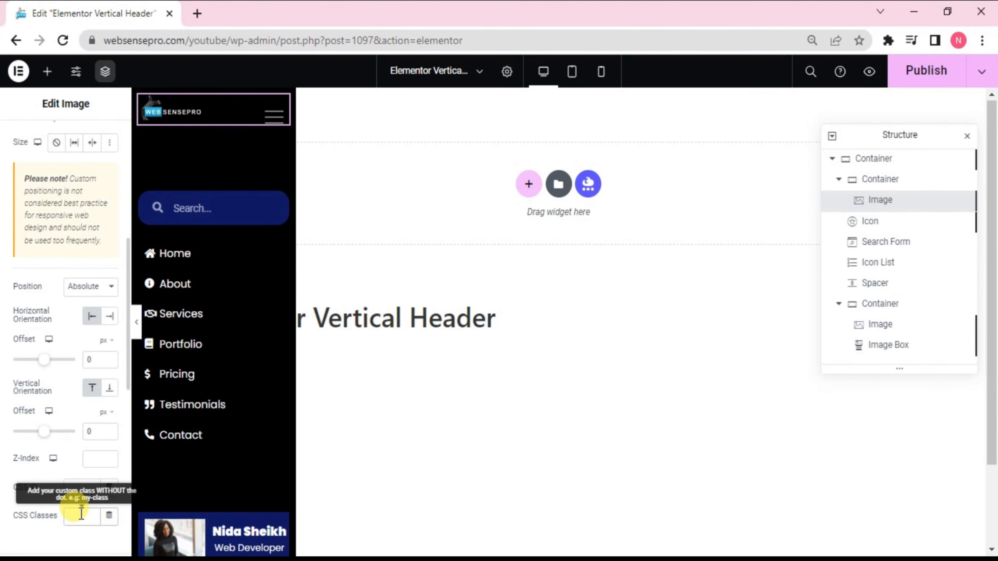
{"action": "left_click", "coordinate": [80, 513]}
{"action": "type", "text": "logo"}
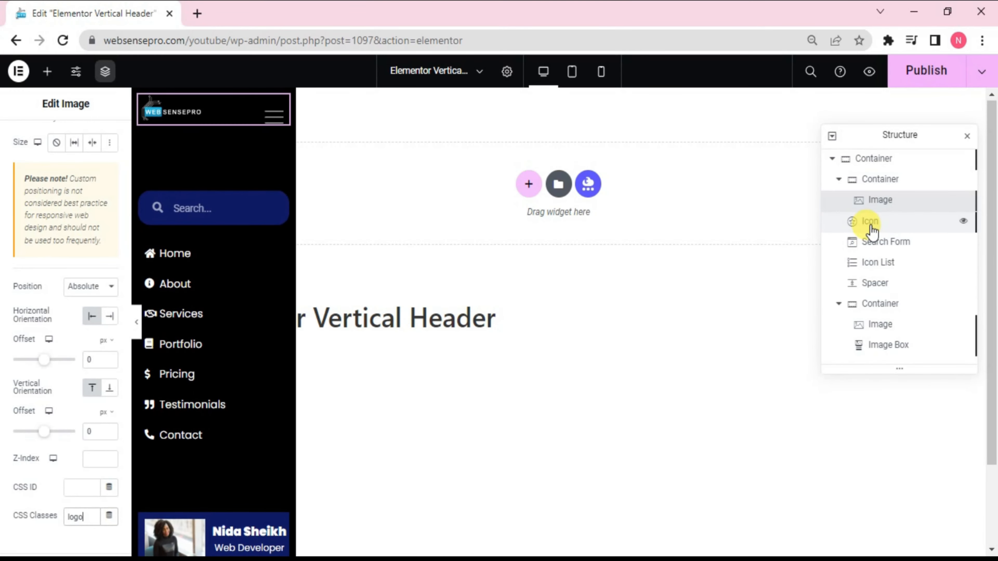
Assign a CSS class starting with "sidebar-" to the menu toggle icon
{"action": "left_click", "coordinate": [870, 225]}
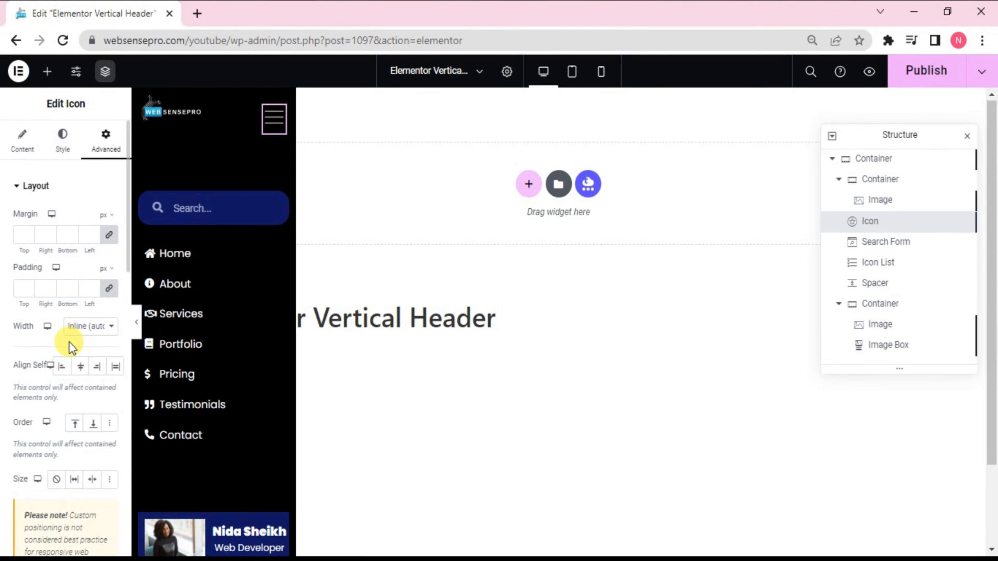
{"action": "scroll", "coordinate": [69, 342], "scroll_direction": "down", "scroll_amount": 6}
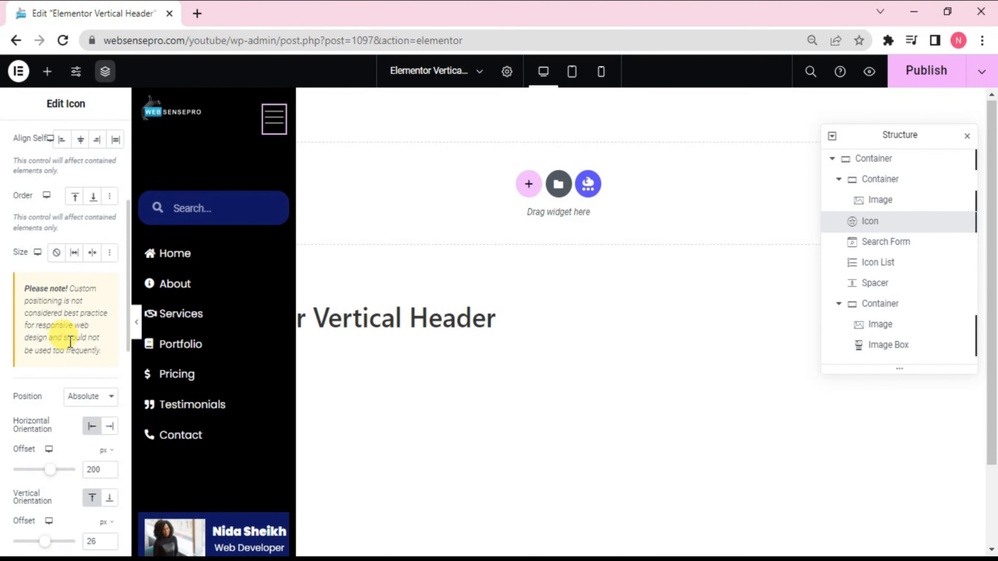
{"action": "scroll", "coordinate": [70, 342], "scroll_direction": "down", "scroll_amount": 4}
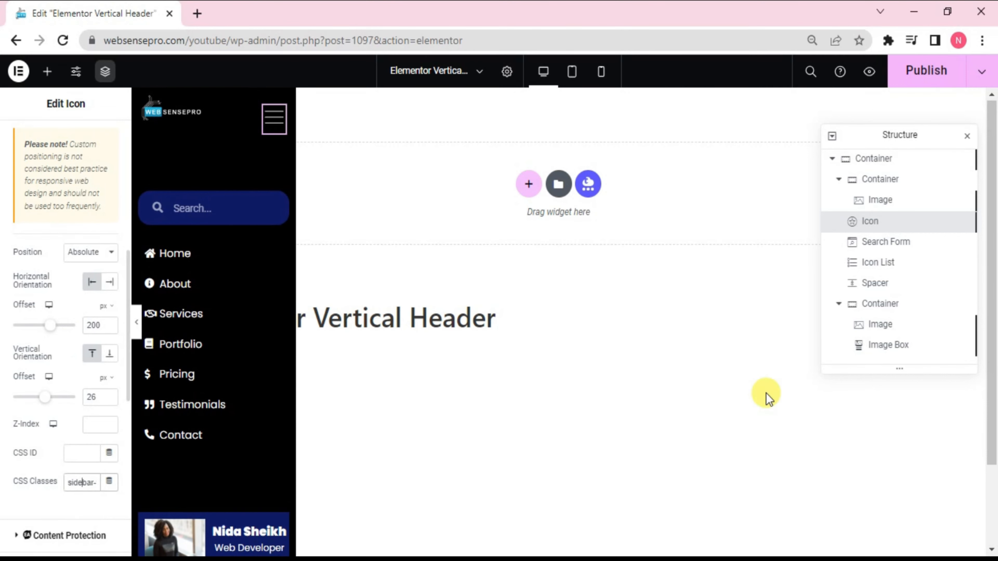
Assign a navigation CSS class to the icon list that holds the menu links
{"action": "left_click", "coordinate": [891, 264]}
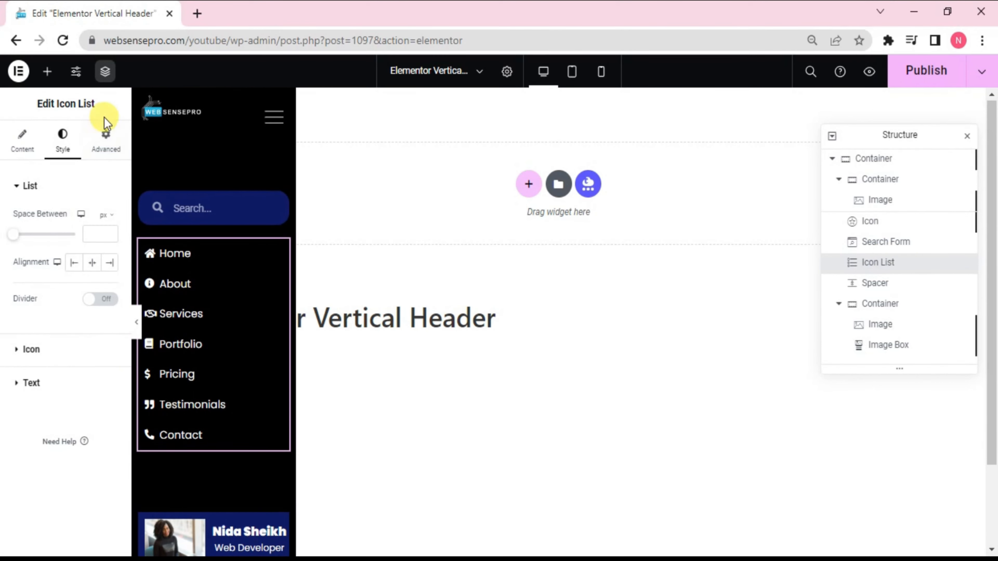
{"action": "left_click", "coordinate": [106, 143]}
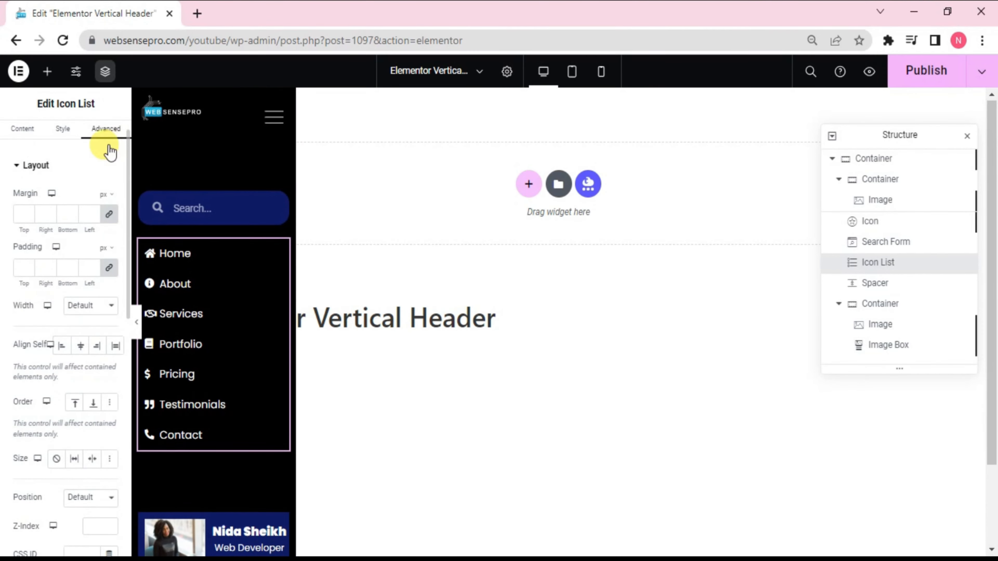
{"action": "scroll", "coordinate": [110, 151], "scroll_direction": "down", "scroll_amount": 5}
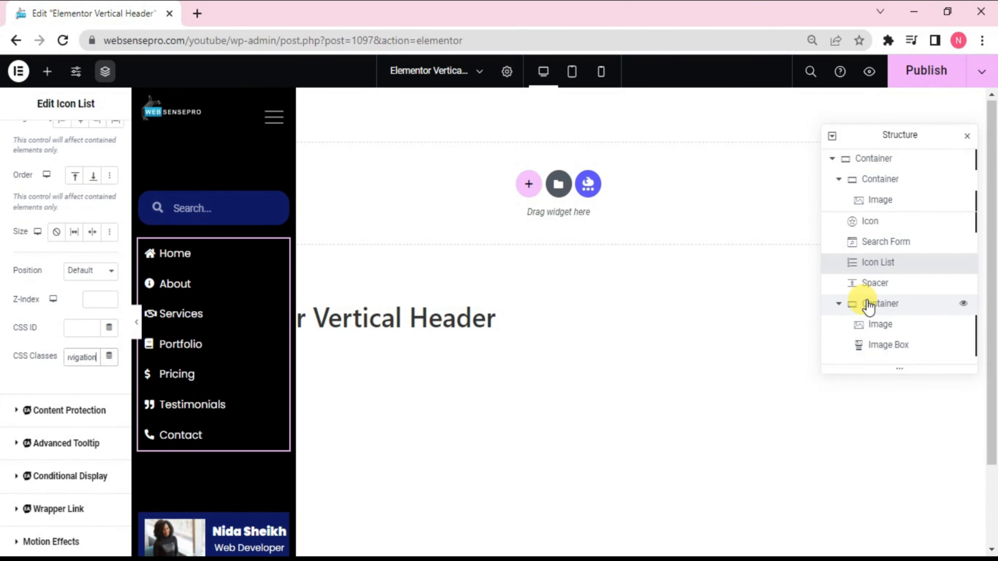
Assign the CSS class "user" to the profile container holding the portrait and image box
{"action": "left_click", "coordinate": [169, 383]}
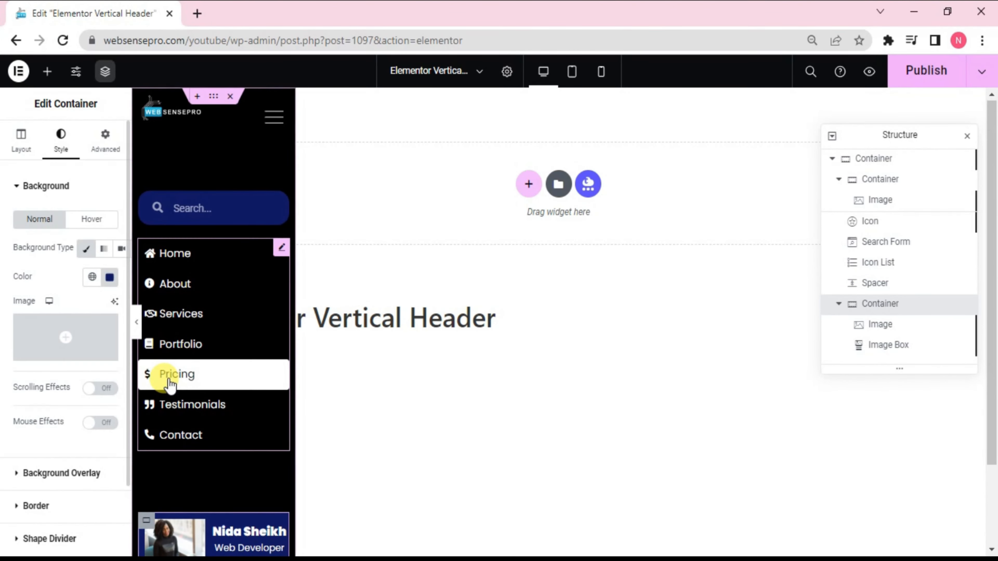
{"action": "left_click", "coordinate": [100, 142]}
{"action": "scroll", "coordinate": [101, 147], "scroll_direction": "down", "scroll_amount": 6}
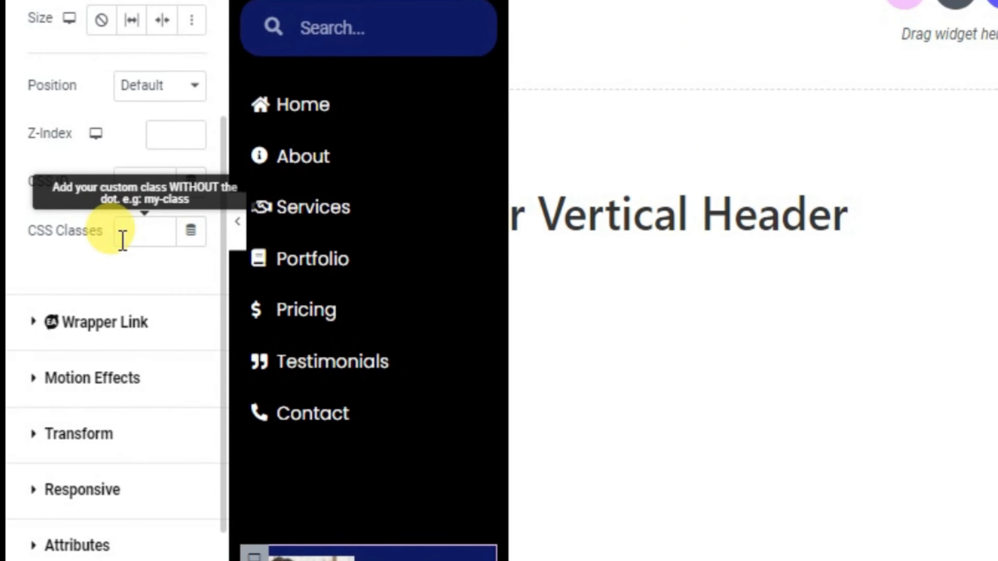
{"action": "left_click", "coordinate": [123, 241]}
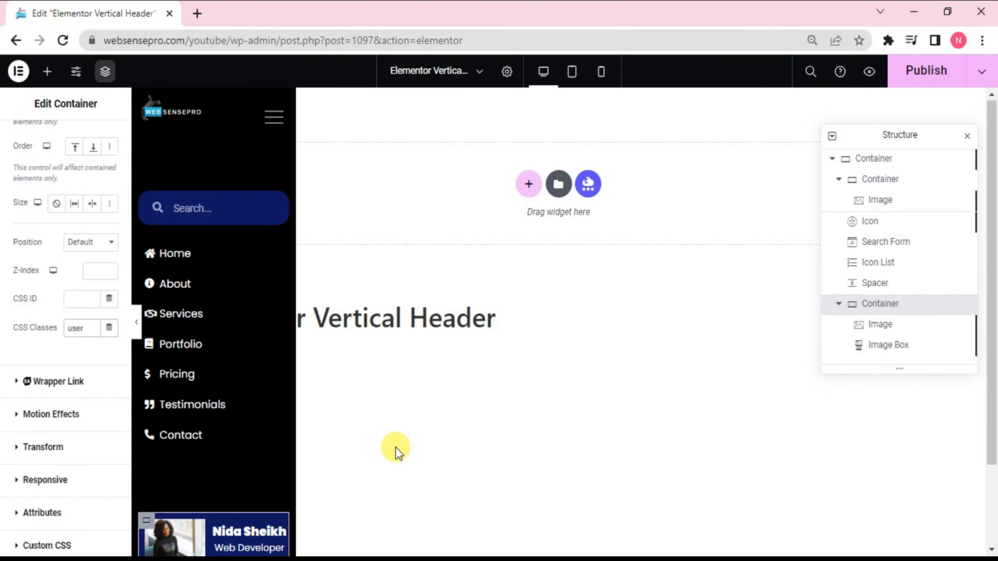
Paste the copied script into the Custom JS field of the header template's advanced settings
{"action": "left_click", "coordinate": [397, 452]}
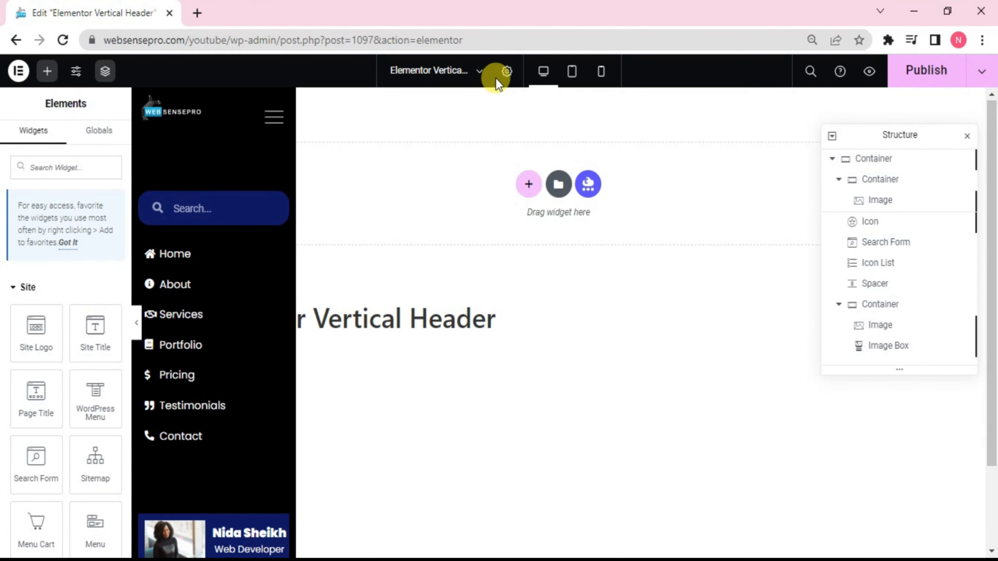
{"action": "left_click", "coordinate": [508, 70]}
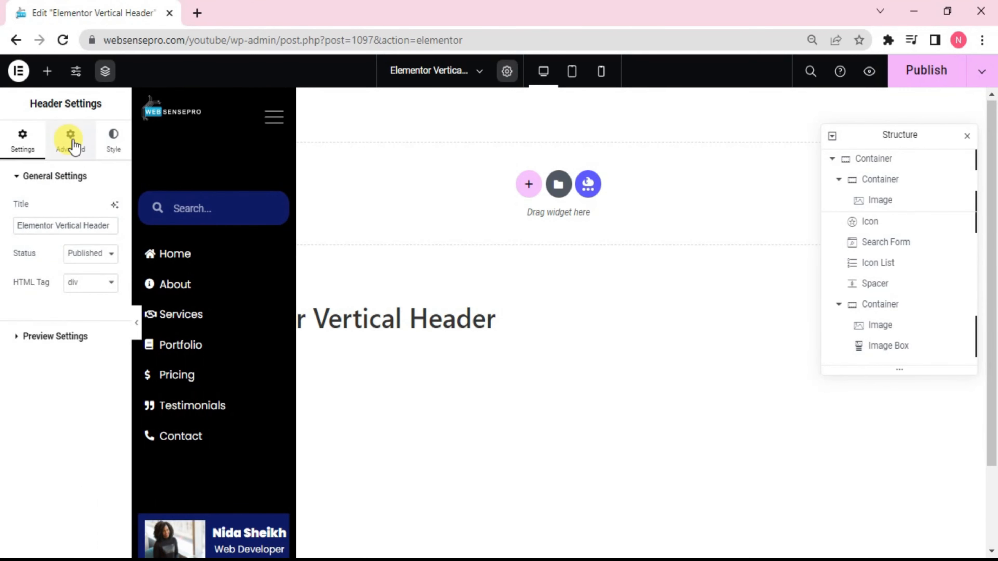
{"action": "left_click", "coordinate": [56, 145]}
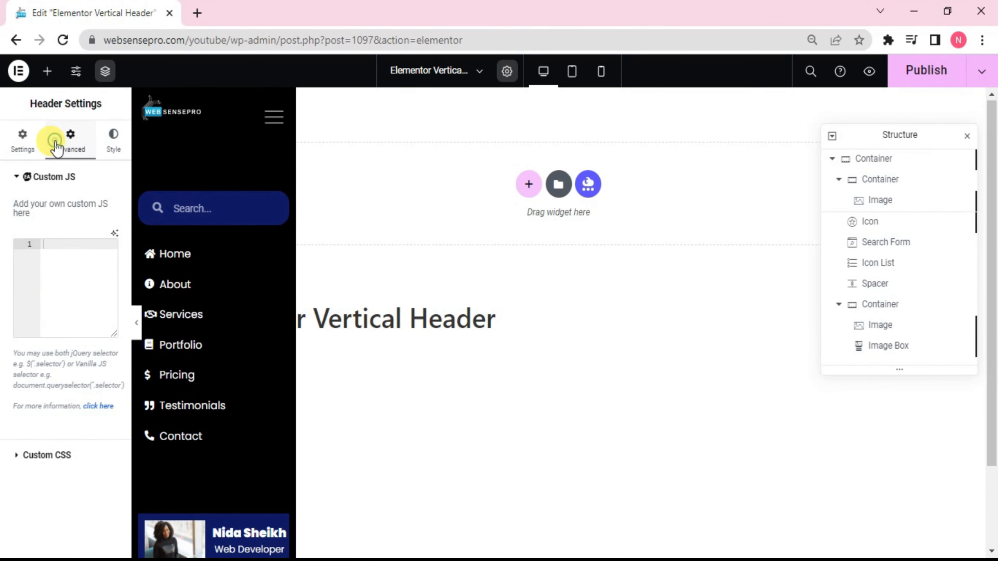
{"action": "right_click", "coordinate": [59, 245]}
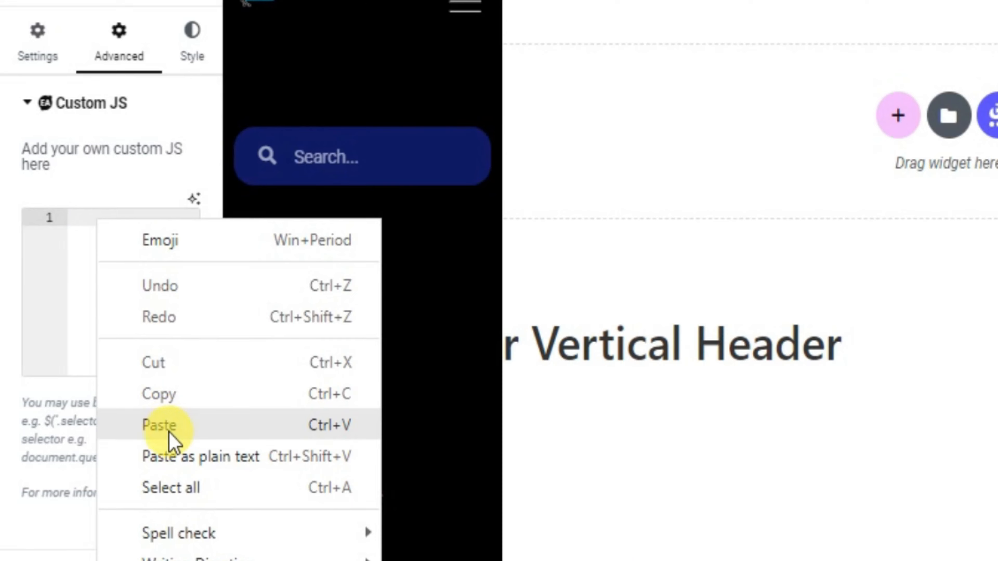
{"action": "left_click", "coordinate": [170, 432]}
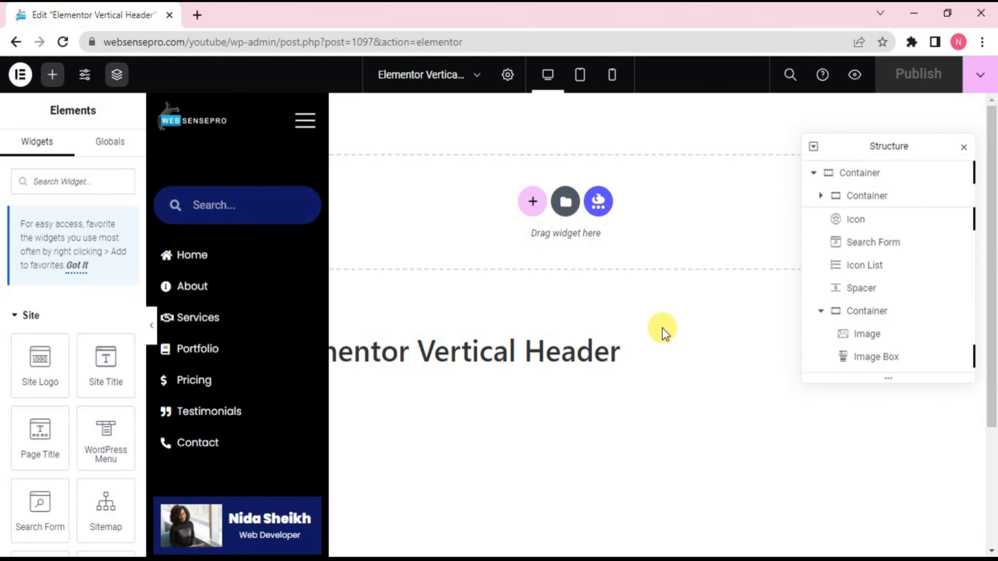
Preview the header in the browser and test collapsing and expanding the sidebar with its toggle icon
{"action": "left_click", "coordinate": [855, 75]}
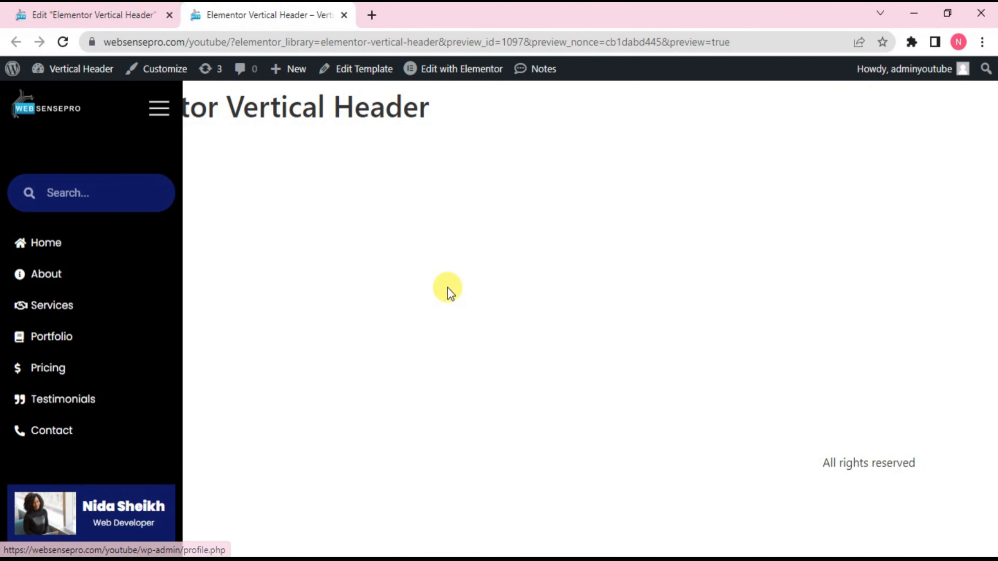
{"action": "left_click", "coordinate": [165, 109]}
{"action": "mouse_move", "coordinate": [80, 70]}
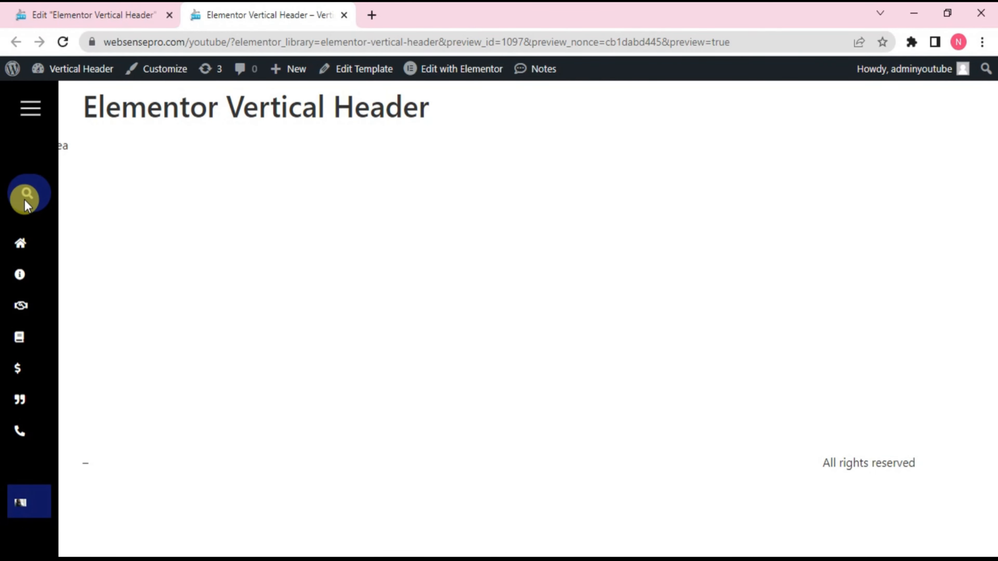
{"action": "left_click", "coordinate": [29, 111]}
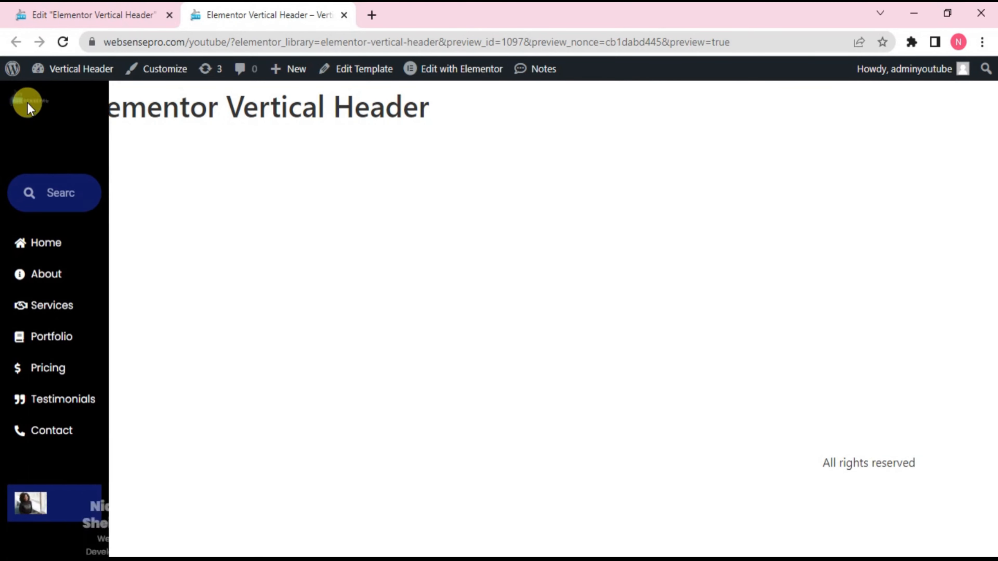
Return to the editor, check the header in tablet and mobile views, and restore the desktop view
{"action": "left_click", "coordinate": [70, 8]}
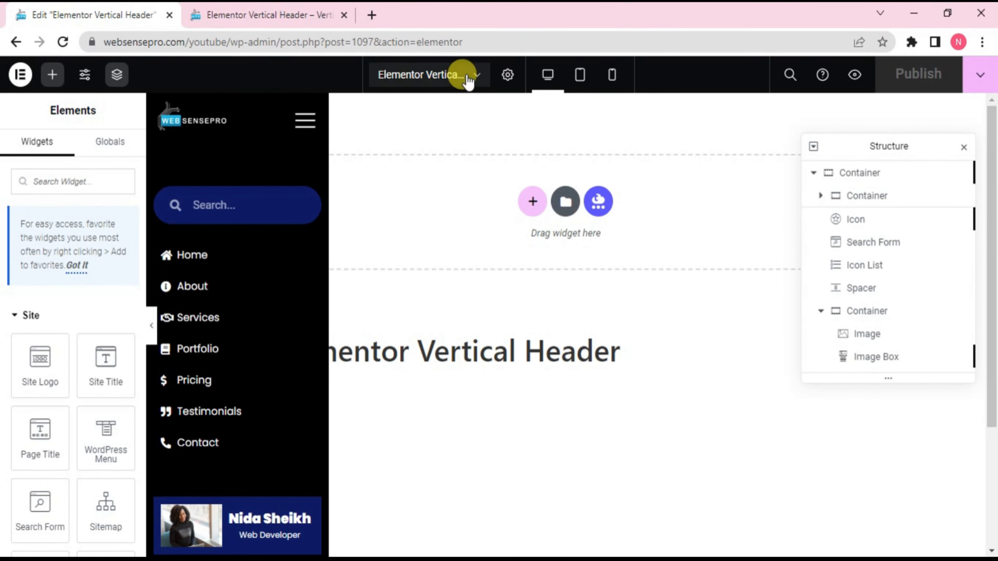
{"action": "left_click", "coordinate": [580, 76]}
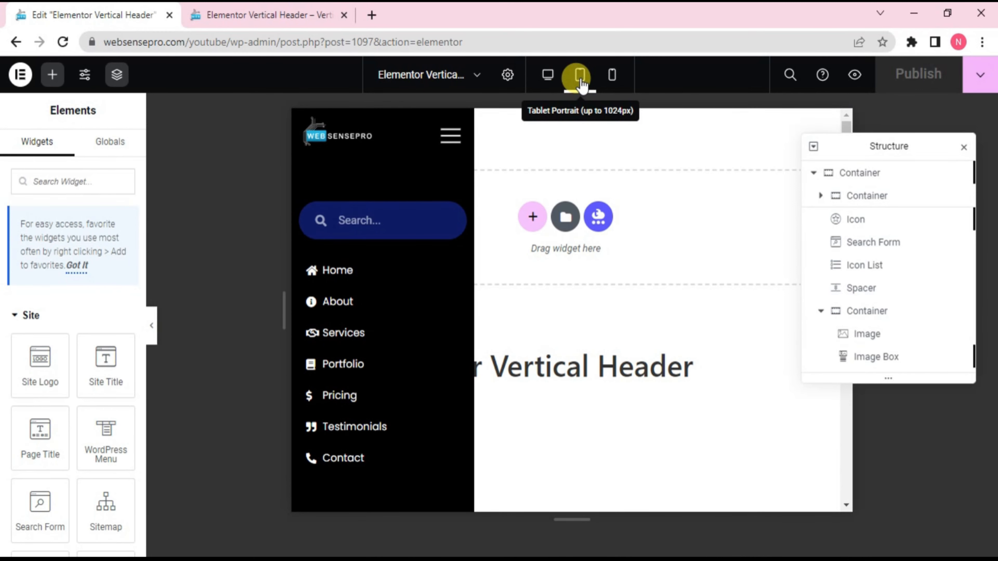
{"action": "left_click", "coordinate": [612, 75]}
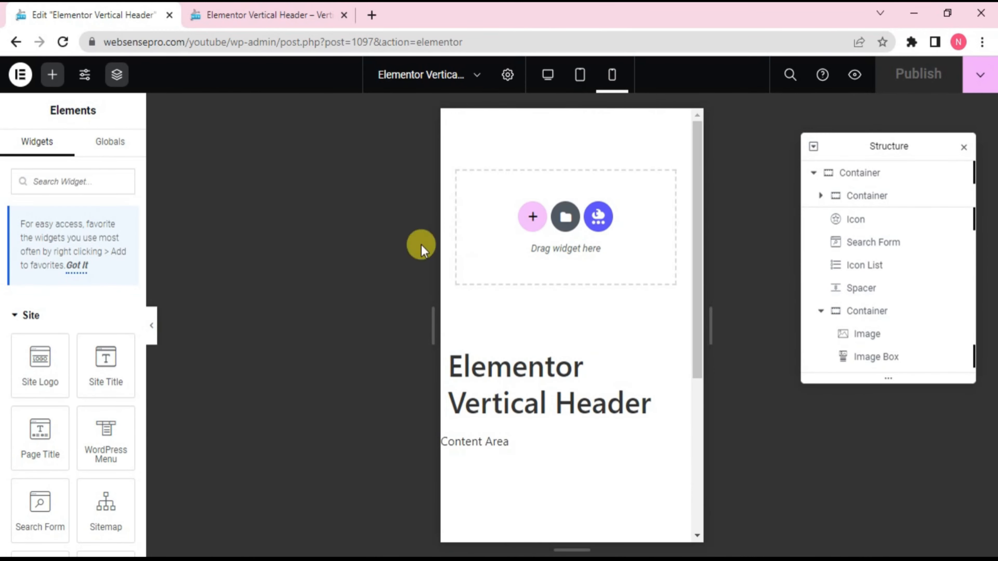
{"action": "left_click", "coordinate": [551, 80]}
Add a new column-direction container beside the sidebar and place an Icon widget in it
{"action": "left_click", "coordinate": [535, 210]}
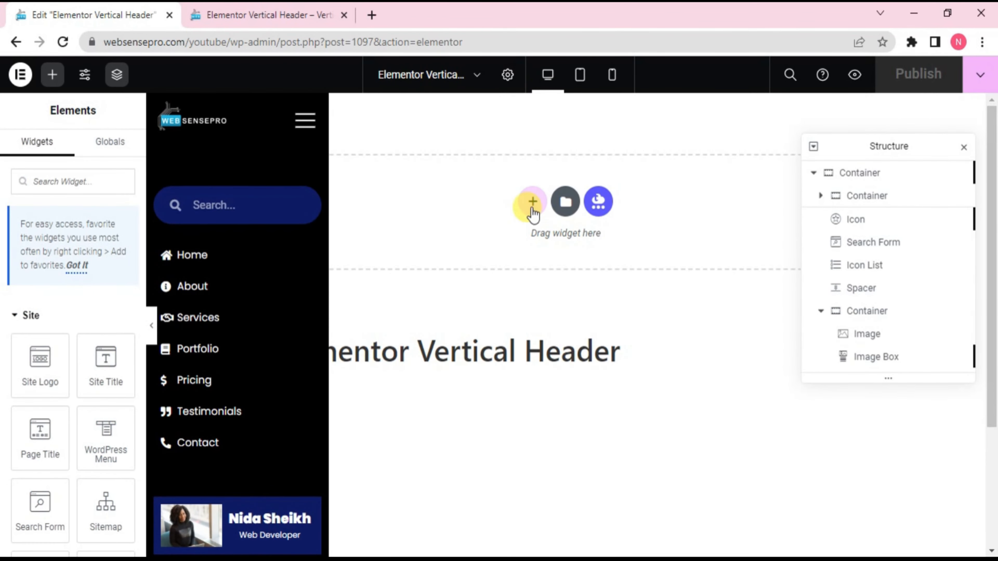
{"action": "left_click", "coordinate": [521, 264]}
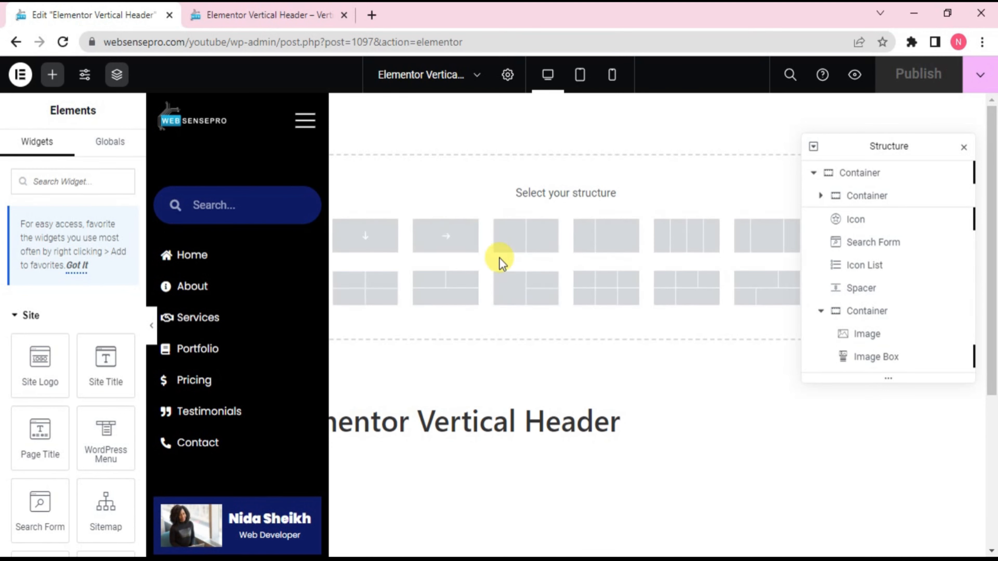
{"action": "left_click", "coordinate": [378, 233]}
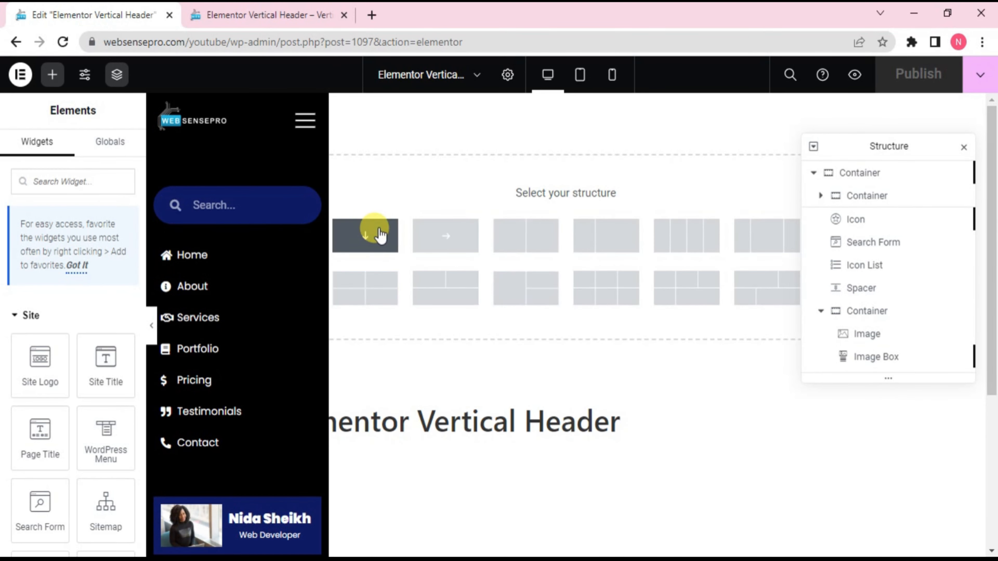
{"action": "left_click", "coordinate": [51, 77]}
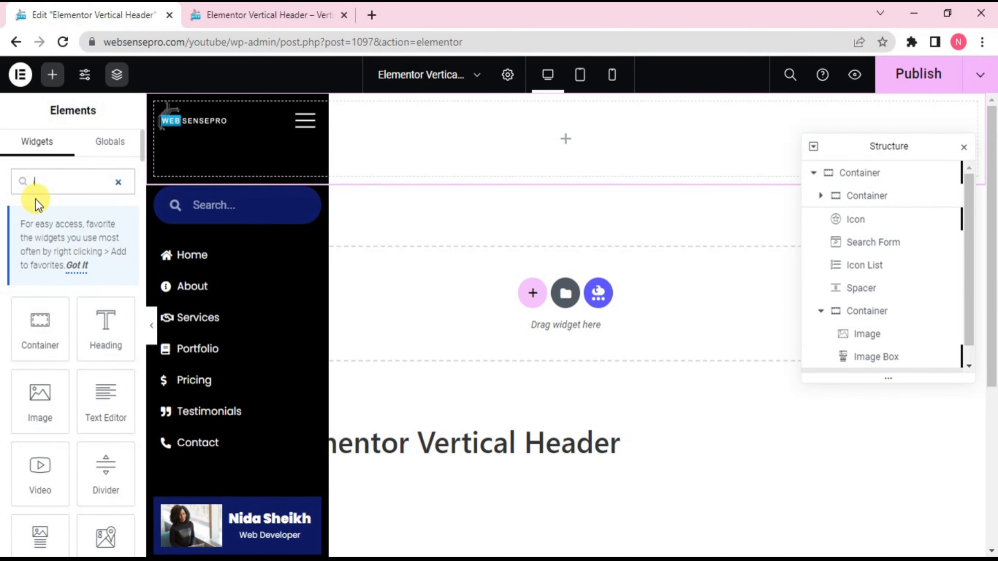
{"action": "type", "text": "ico"}
{"action": "left_click_drag", "start_coordinate": [41, 336], "coordinate": [511, 159]}
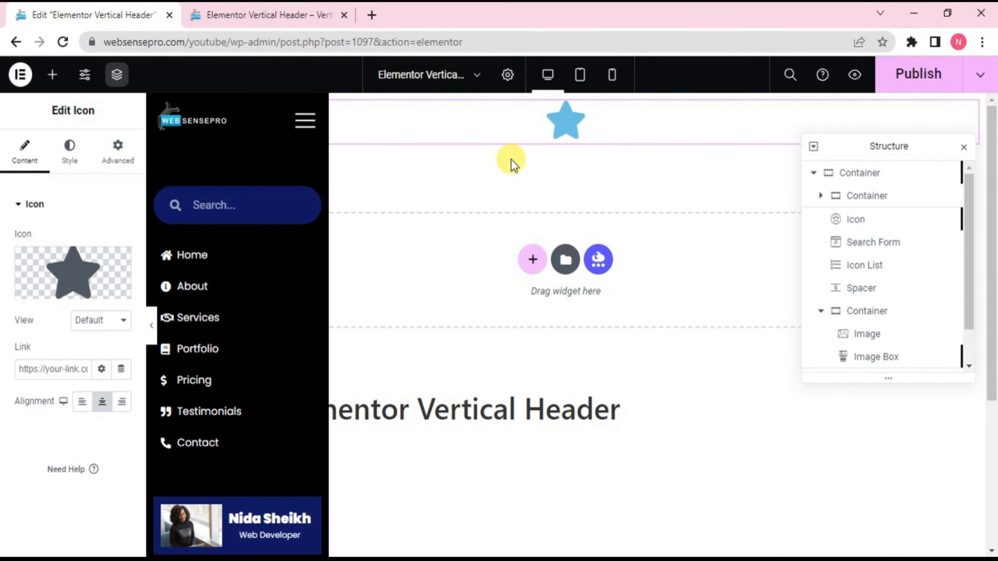
Replace the new widget's default star with the Bars icon from the icon library
{"action": "left_click", "coordinate": [108, 277]}
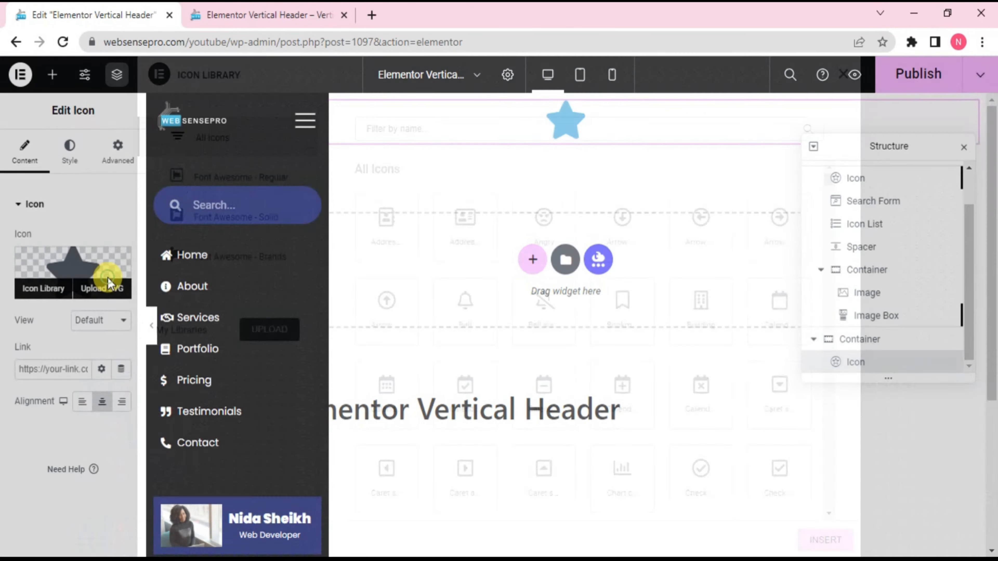
{"action": "left_click", "coordinate": [438, 132]}
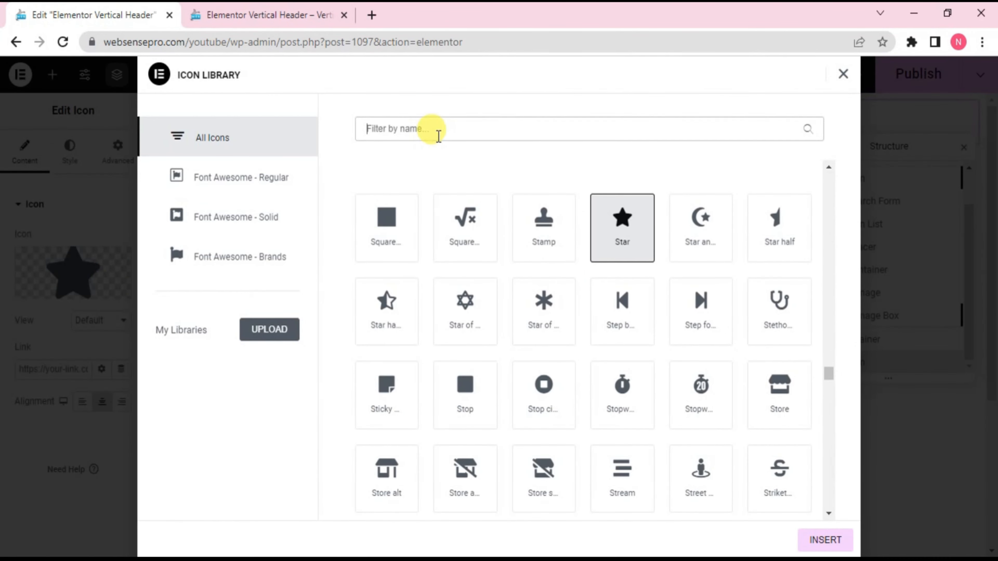
{"action": "type", "text": "bar"}
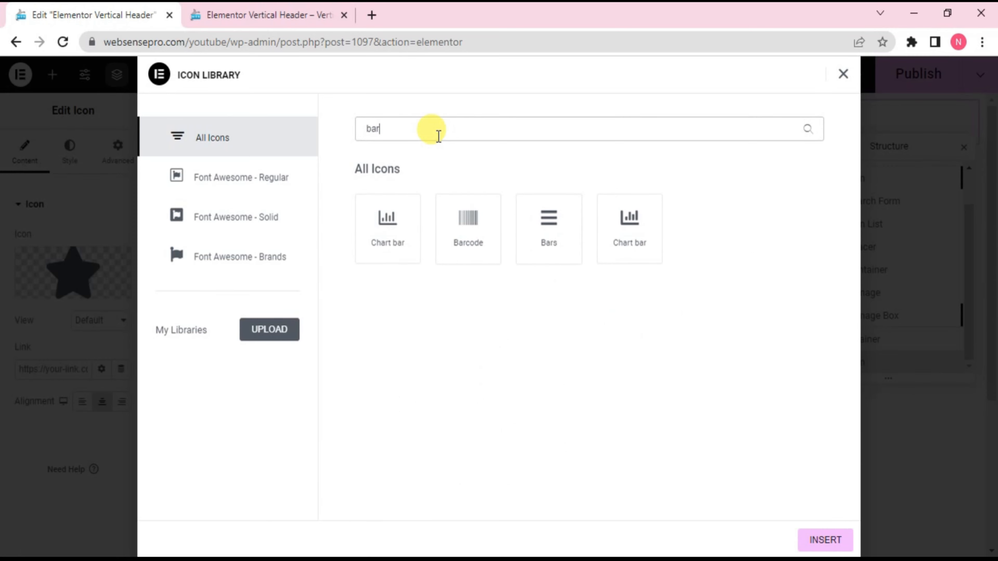
{"action": "left_click", "coordinate": [554, 235]}
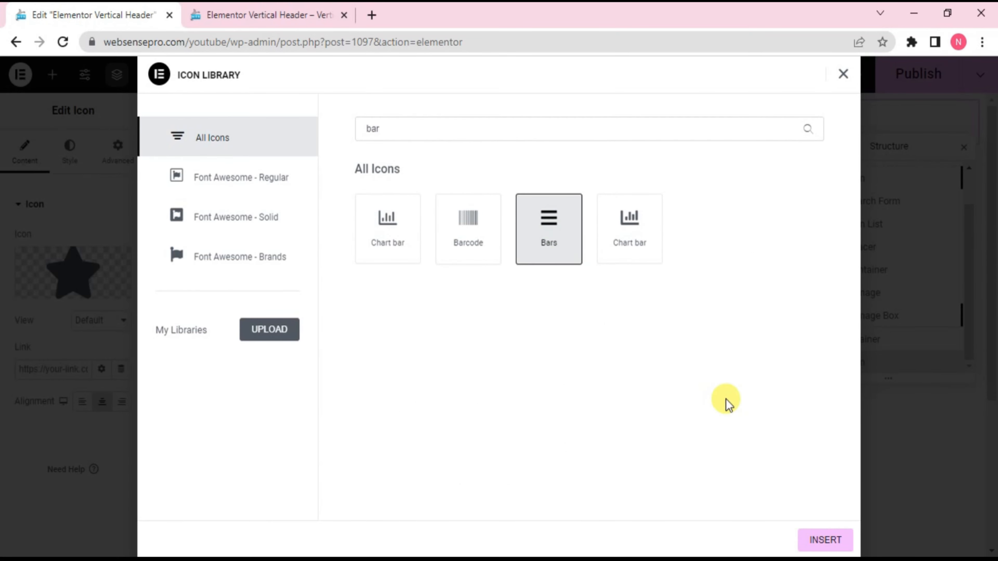
{"action": "left_click", "coordinate": [830, 541]}
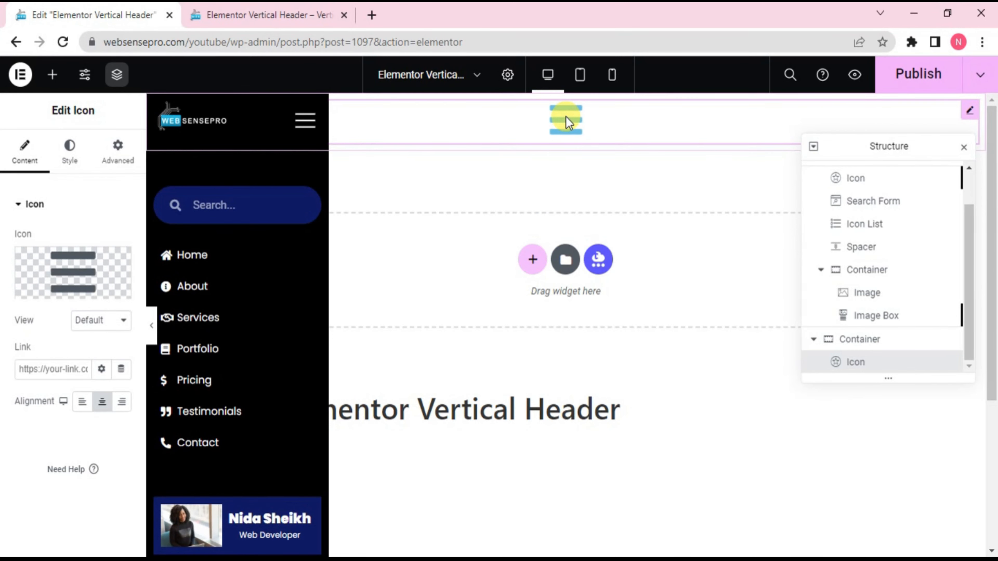
Set the new bars icon's primary color to near-black
{"action": "mouse_move", "coordinate": [42, 285]}
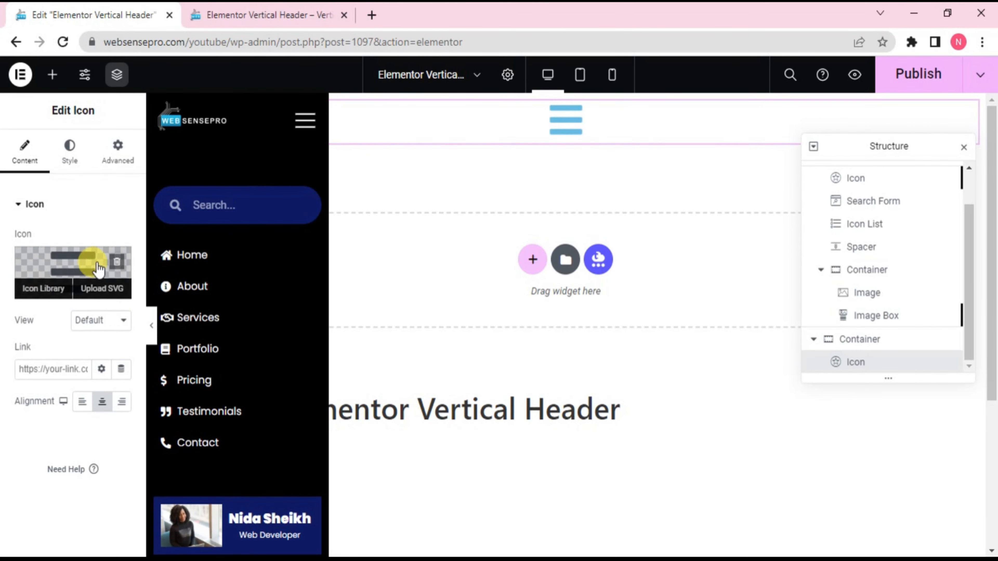
{"action": "left_click", "coordinate": [112, 167]}
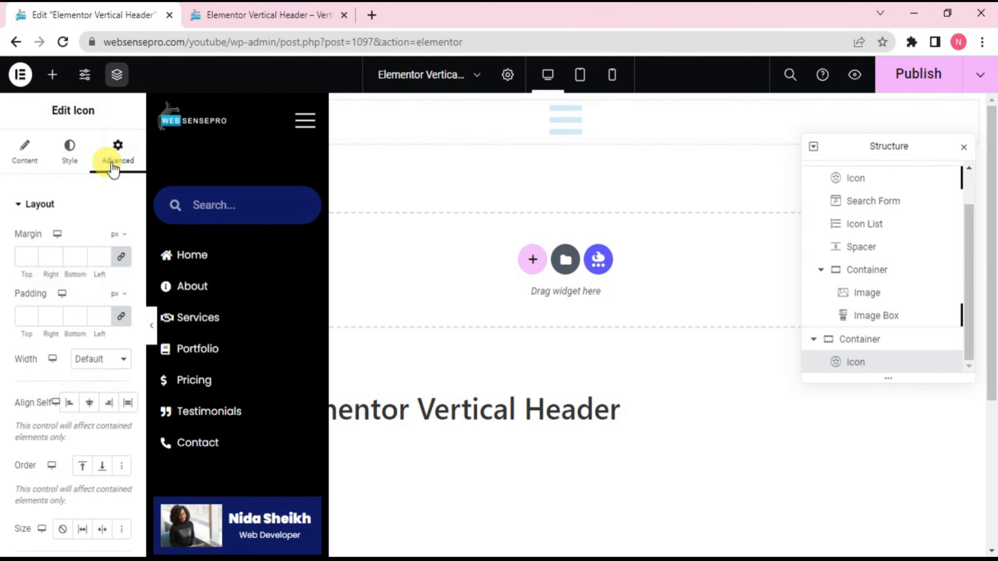
{"action": "left_click", "coordinate": [71, 157]}
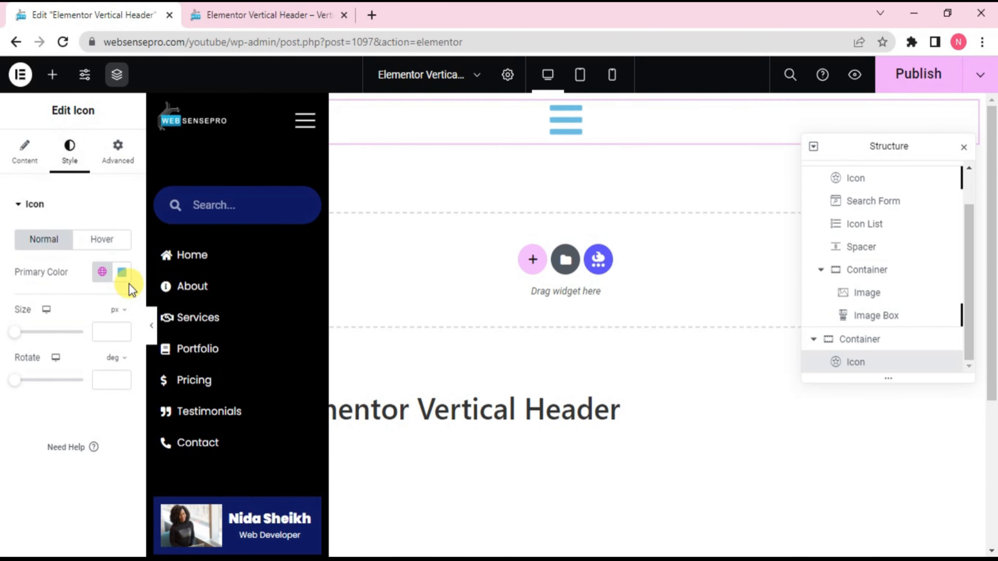
{"action": "left_click", "coordinate": [123, 272]}
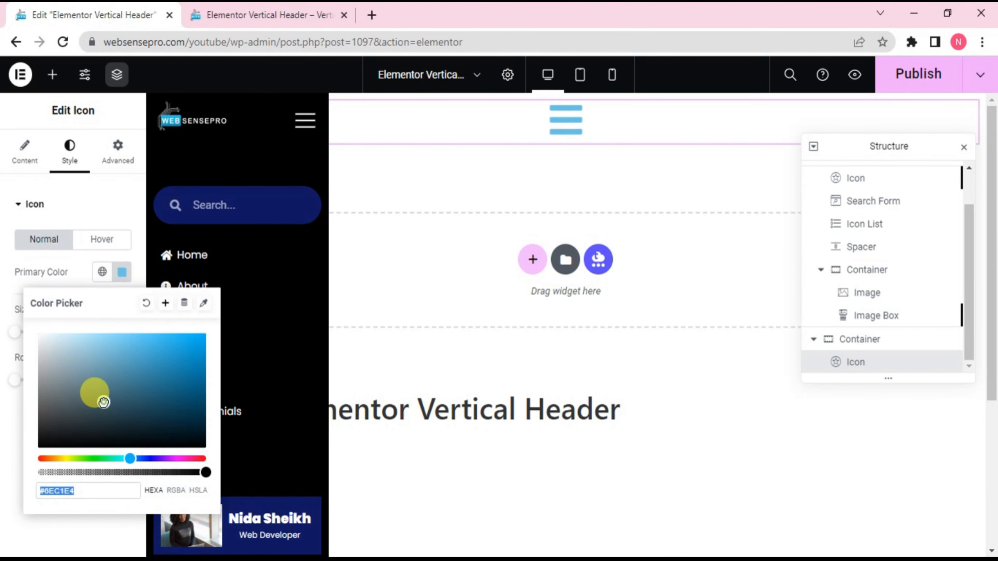
{"action": "left_click_drag", "start_coordinate": [104, 402], "coordinate": [32, 424]}
{"action": "left_click", "coordinate": [6, 474]}
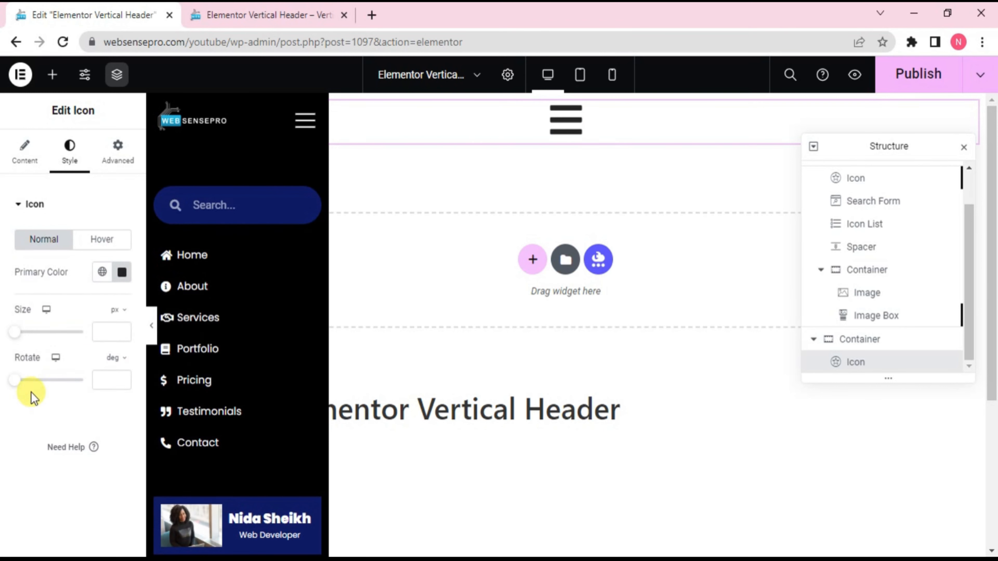
Assign a CSS class starting with "sidebar-" to the new bars icon
{"action": "left_click", "coordinate": [111, 160]}
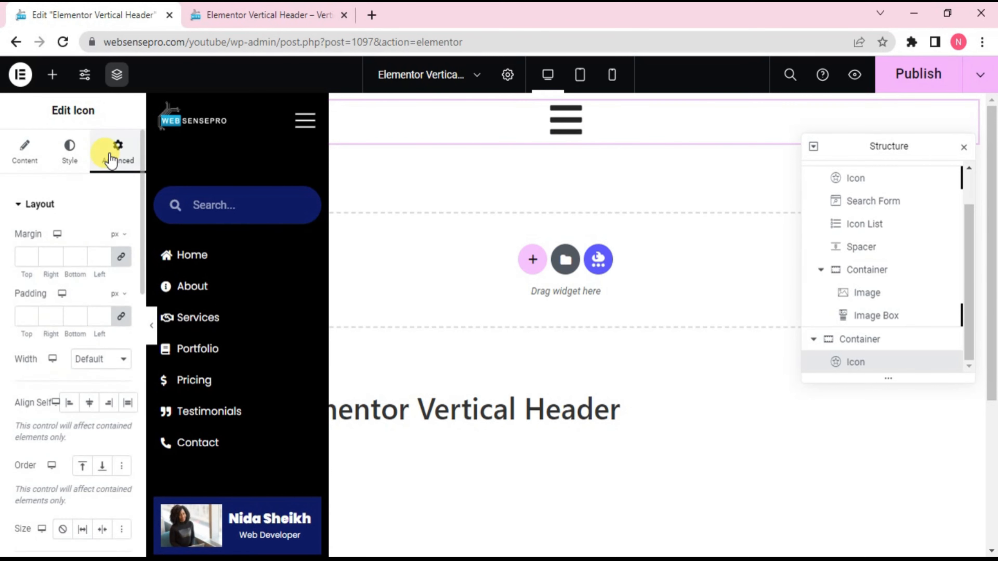
{"action": "scroll", "coordinate": [4, 509], "scroll_direction": "down", "scroll_amount": 3}
{"action": "scroll", "coordinate": [3, 511], "scroll_direction": "down", "scroll_amount": 2}
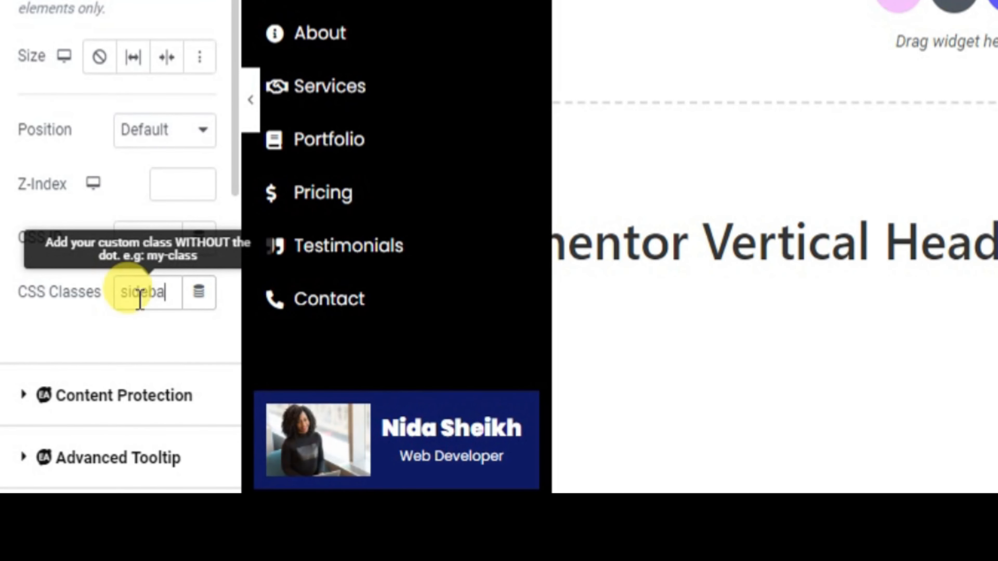
{"action": "type", "text": "f1"}
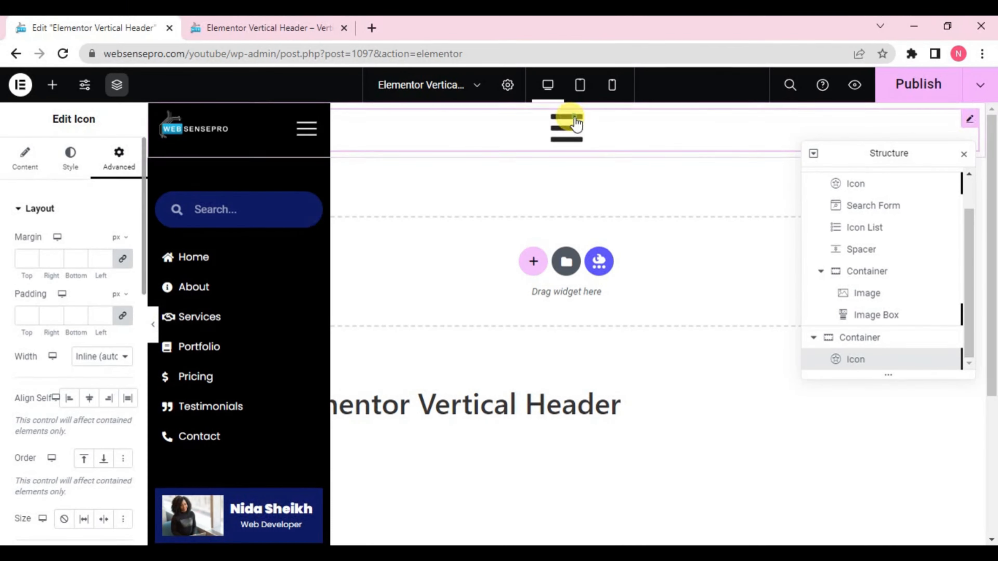
Set the bars icon's position to Fixed and move it outside the sidebar, at offsets of 474 px horizontally and 37 px vertically
{"action": "left_click_drag", "start_coordinate": [143, 212], "coordinate": [144, 252]}
{"action": "scroll", "coordinate": [123, 289], "scroll_direction": "down", "scroll_amount": 5}
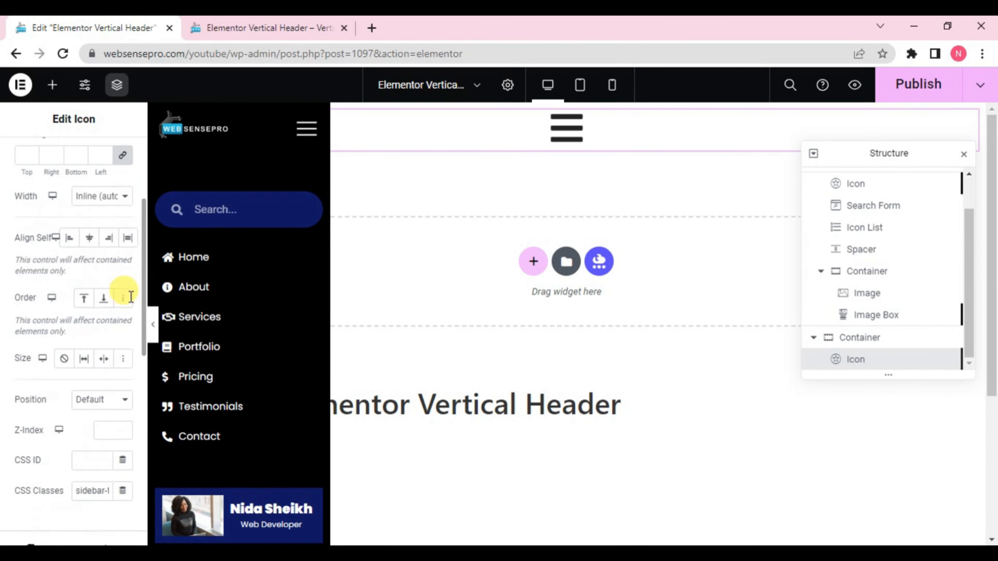
{"action": "left_click", "coordinate": [121, 314]}
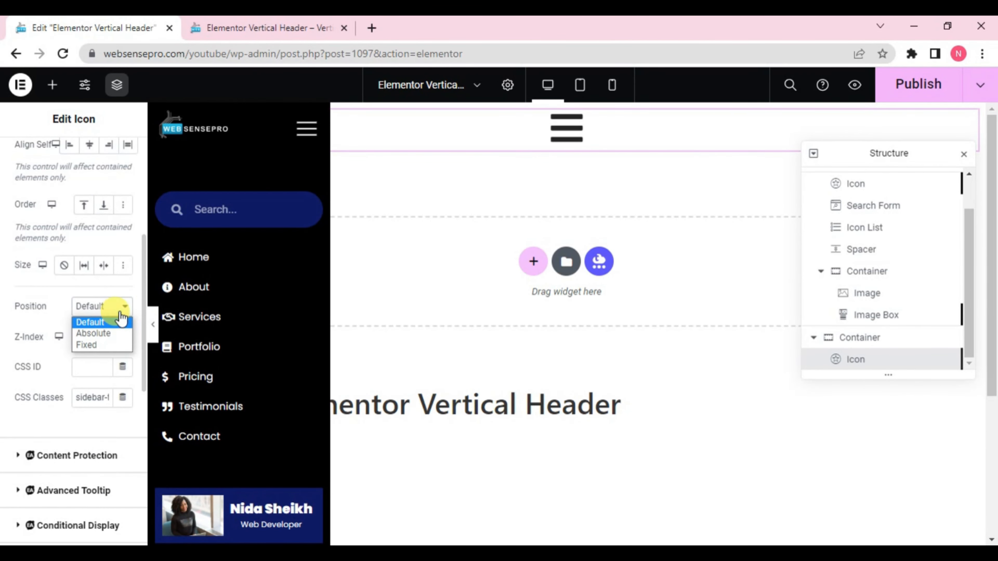
{"action": "left_click", "coordinate": [92, 346]}
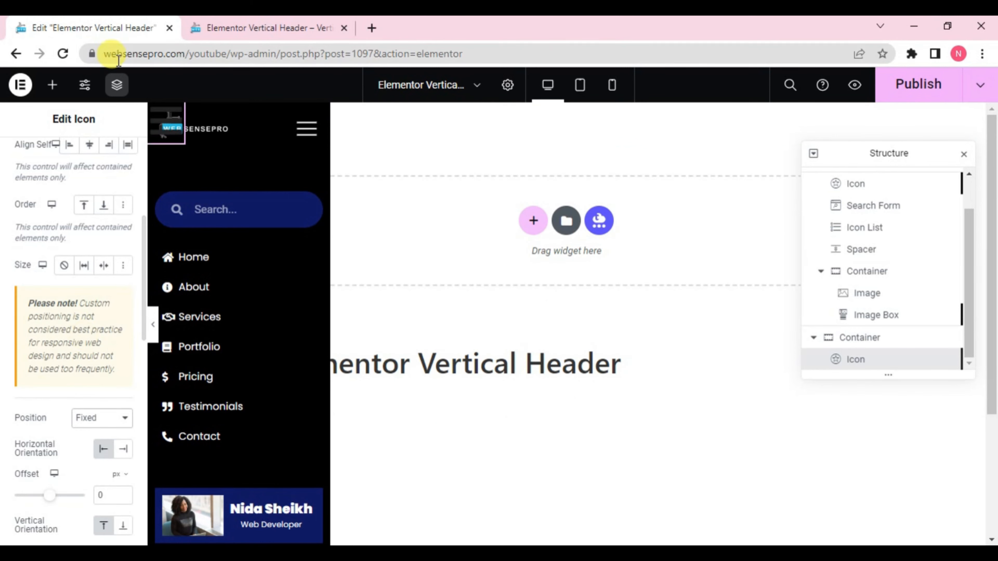
{"action": "left_click_drag", "start_coordinate": [157, 134], "coordinate": [501, 155]}
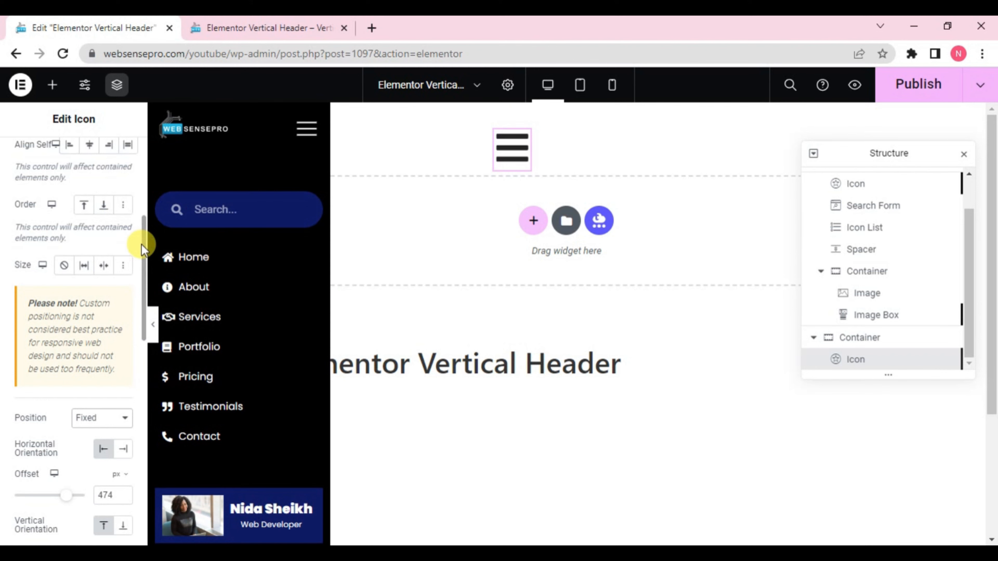
Paste a selector rule into the bars icon's custom CSS with width 250px, overflow auto, position fixed, transition all 0.3s ease-in-out and z-index 1
{"action": "left_click_drag", "start_coordinate": [141, 244], "coordinate": [119, 270]}
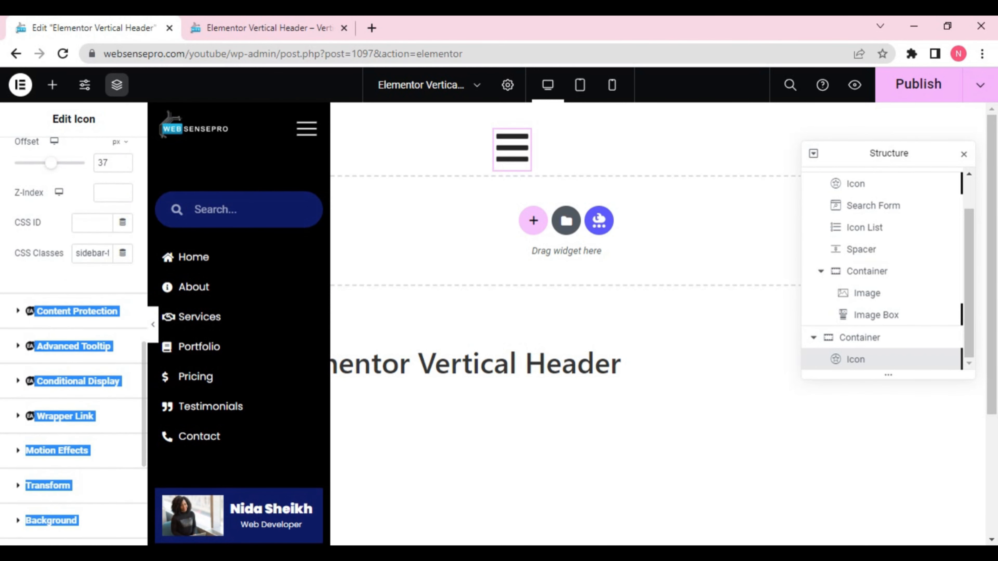
{"action": "left_click", "coordinate": [27, 485]}
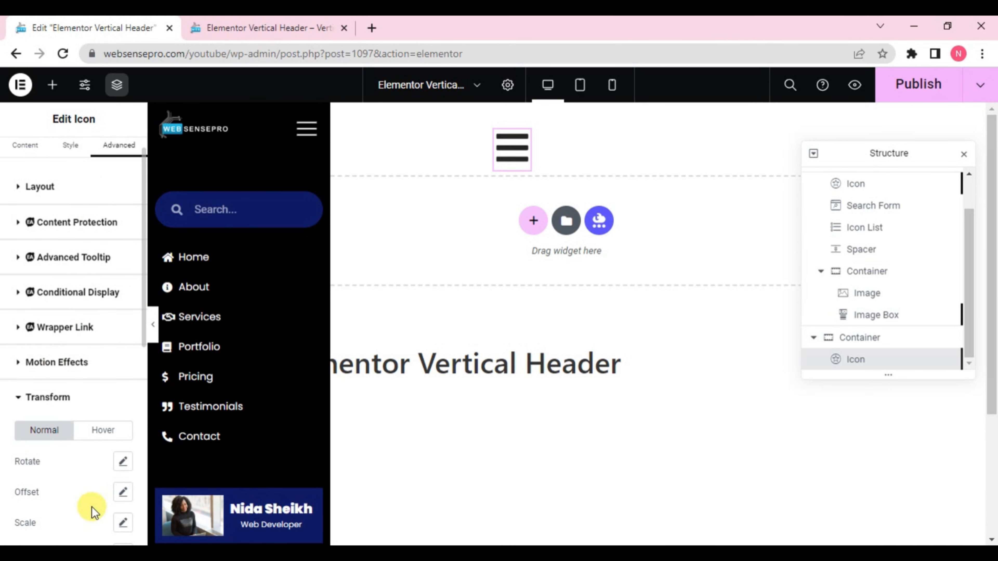
{"action": "scroll", "coordinate": [92, 507], "scroll_direction": "down", "scroll_amount": 10}
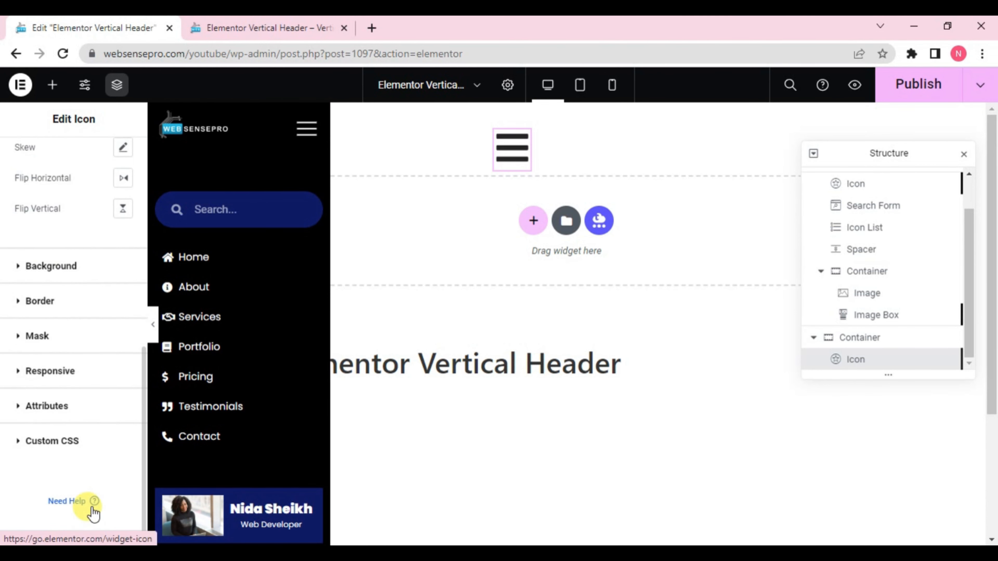
{"action": "left_click", "coordinate": [73, 444]}
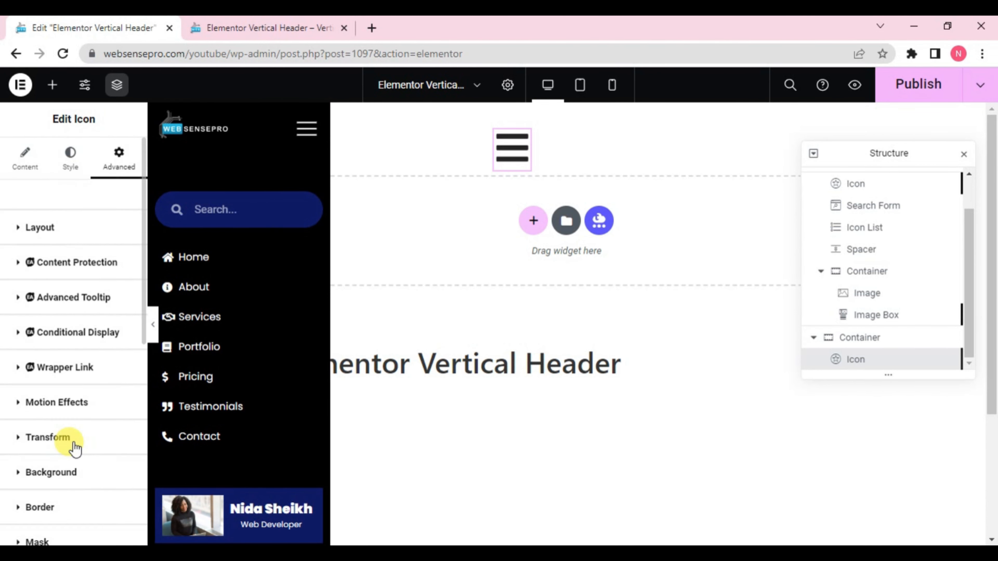
{"action": "scroll", "coordinate": [74, 448], "scroll_direction": "down", "scroll_amount": 8}
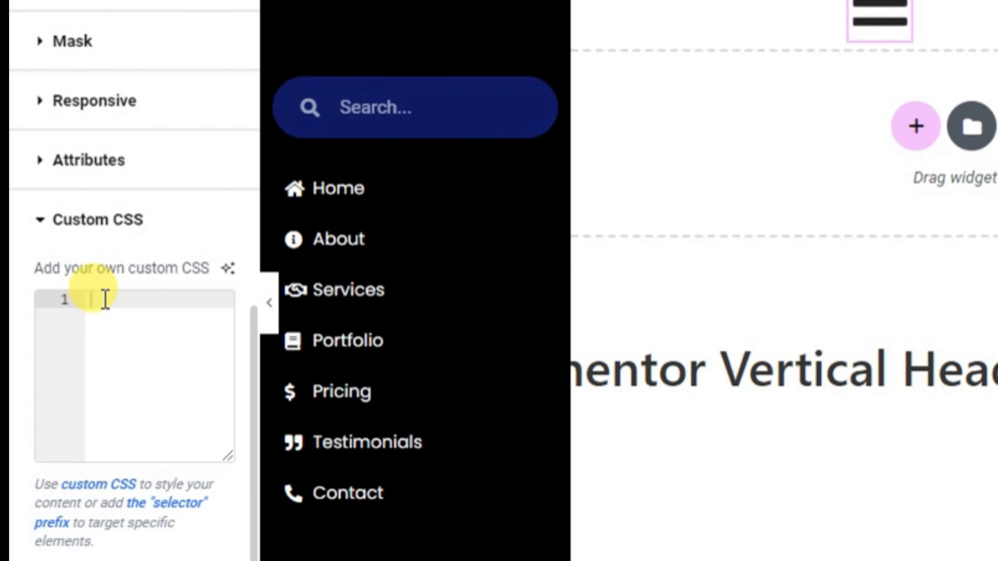
{"action": "right_click", "coordinate": [103, 300]}
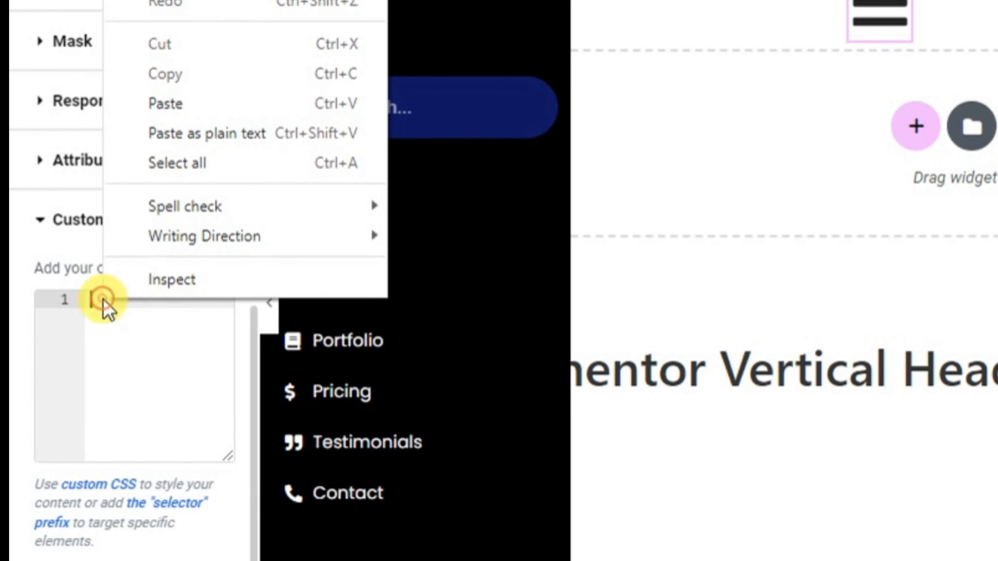
{"action": "left_click", "coordinate": [192, 103]}
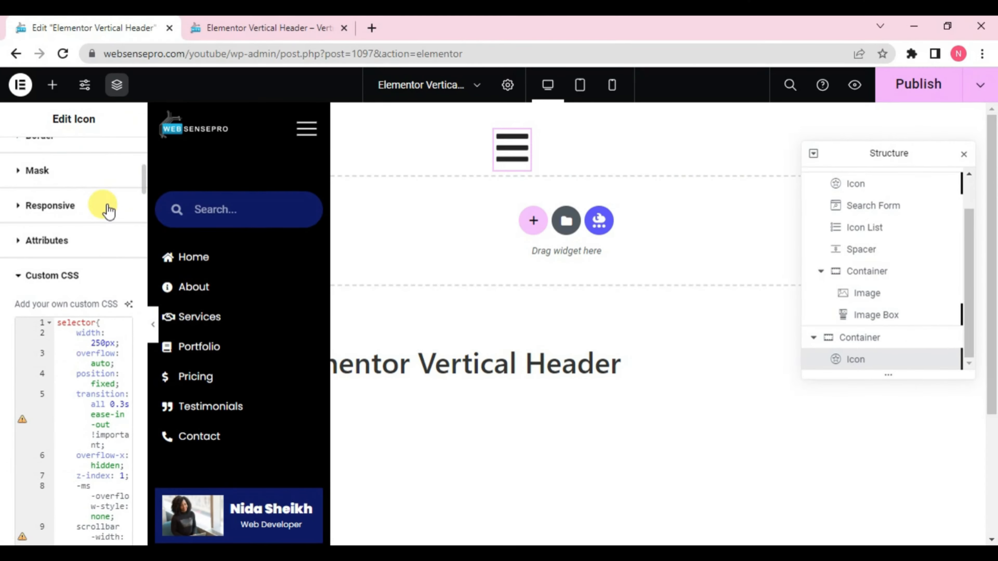
Set the fixed bars icon's size to 43 px and publish the header template
{"action": "left_click_drag", "start_coordinate": [253, 59], "coordinate": [246, 1]}
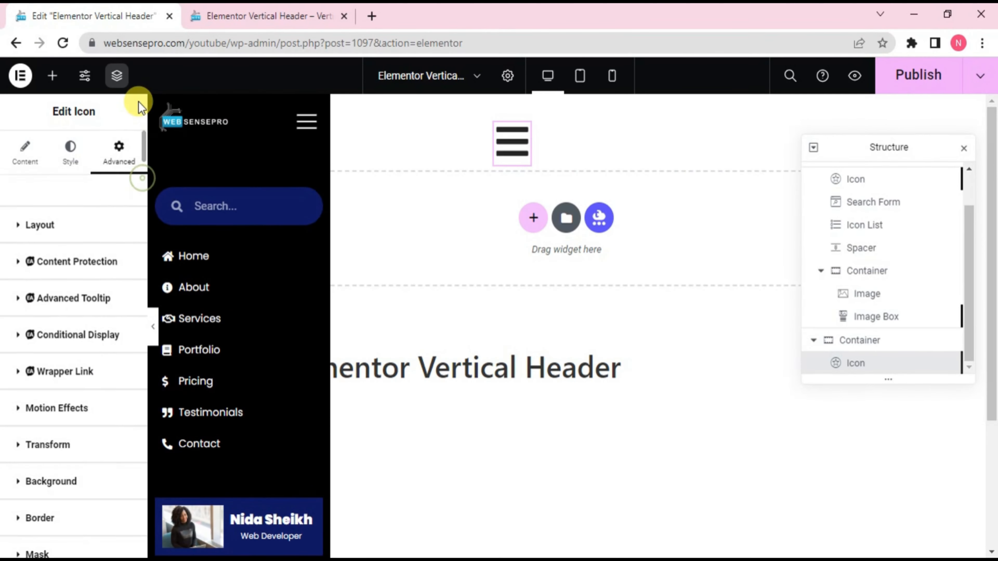
{"action": "left_click", "coordinate": [59, 164]}
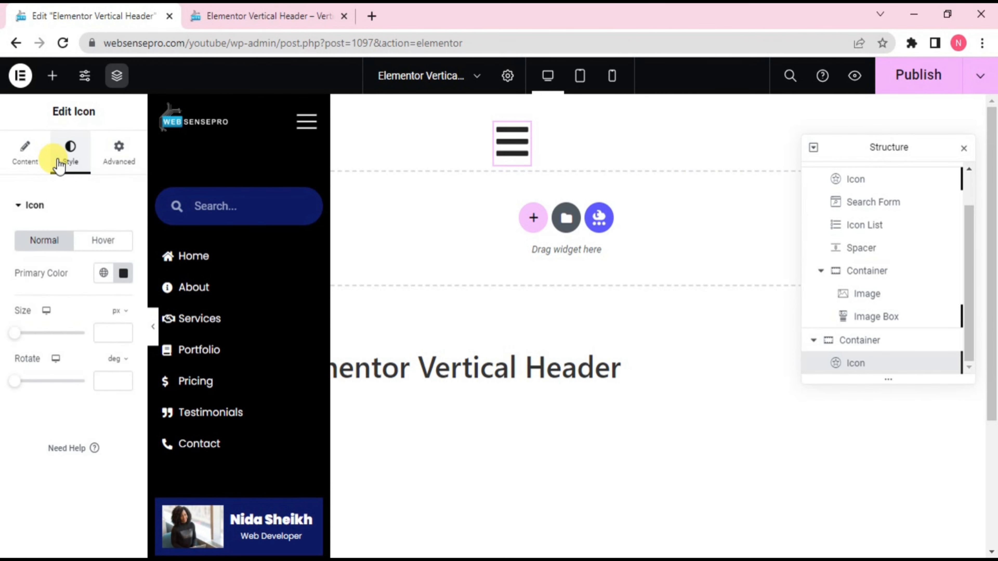
{"action": "left_click_drag", "start_coordinate": [17, 336], "coordinate": [26, 337]}
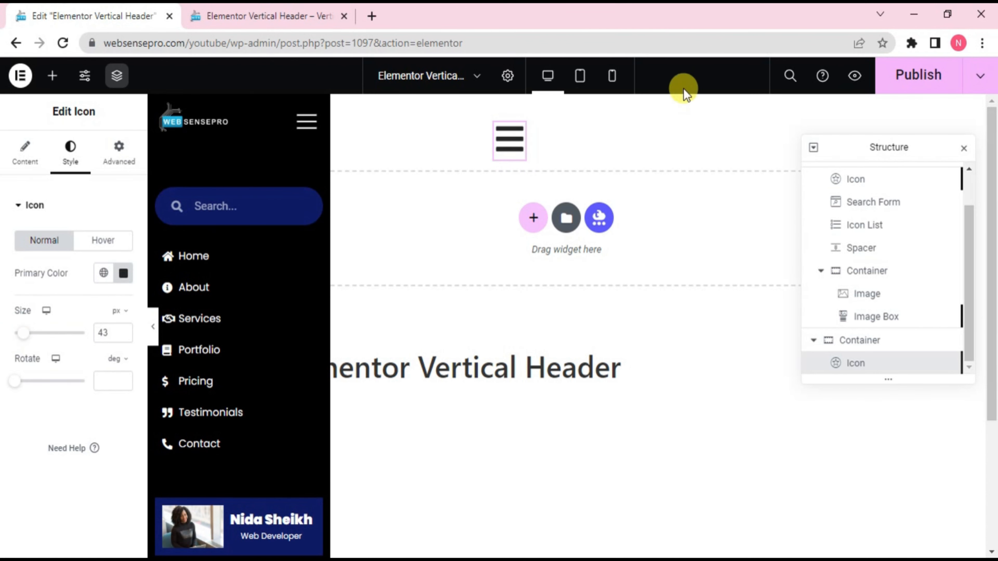
{"action": "left_click", "coordinate": [914, 71]}
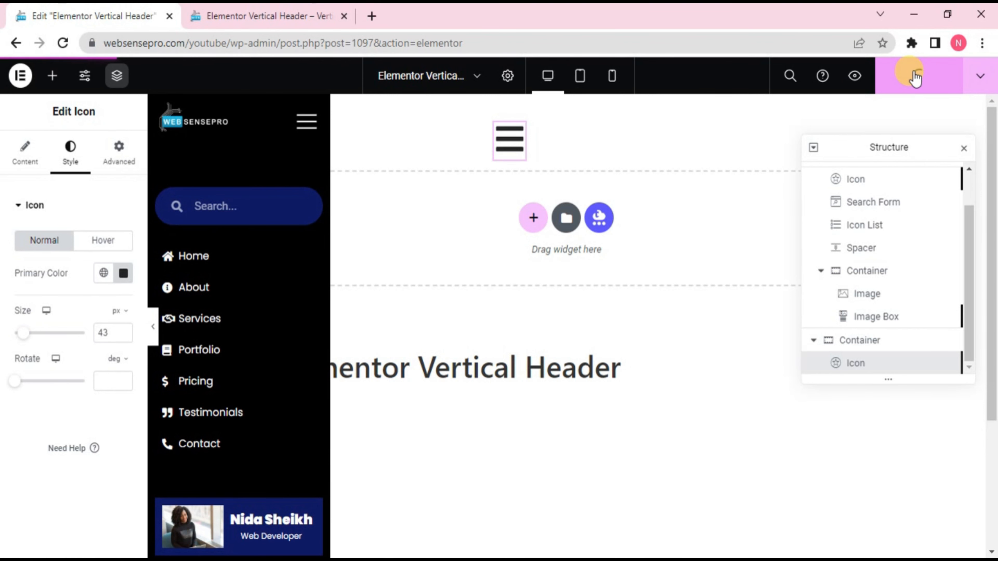
Preview the published header and test collapsing and expanding the sidebar at desktop width
{"action": "left_click", "coordinate": [854, 74]}
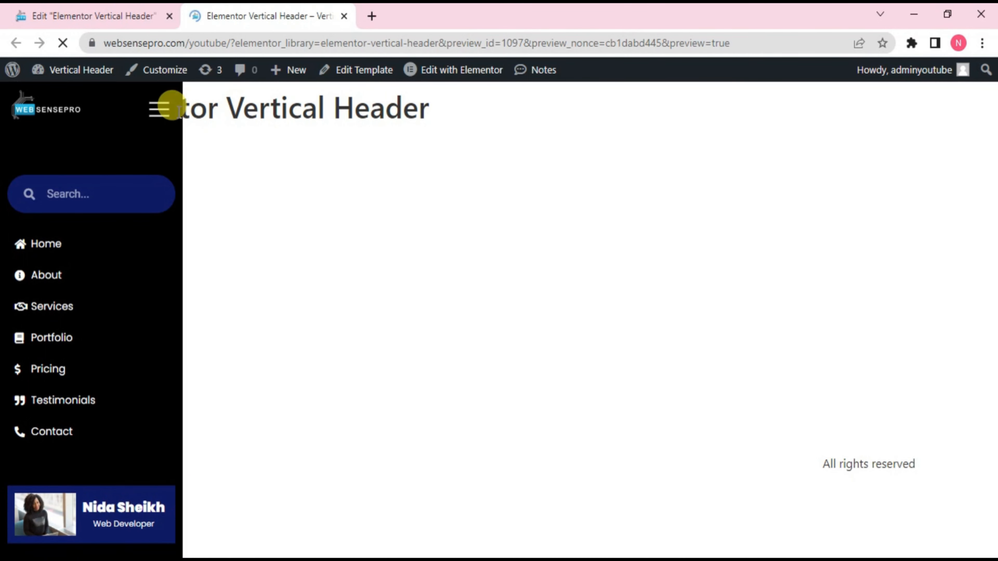
{"action": "left_click", "coordinate": [159, 114]}
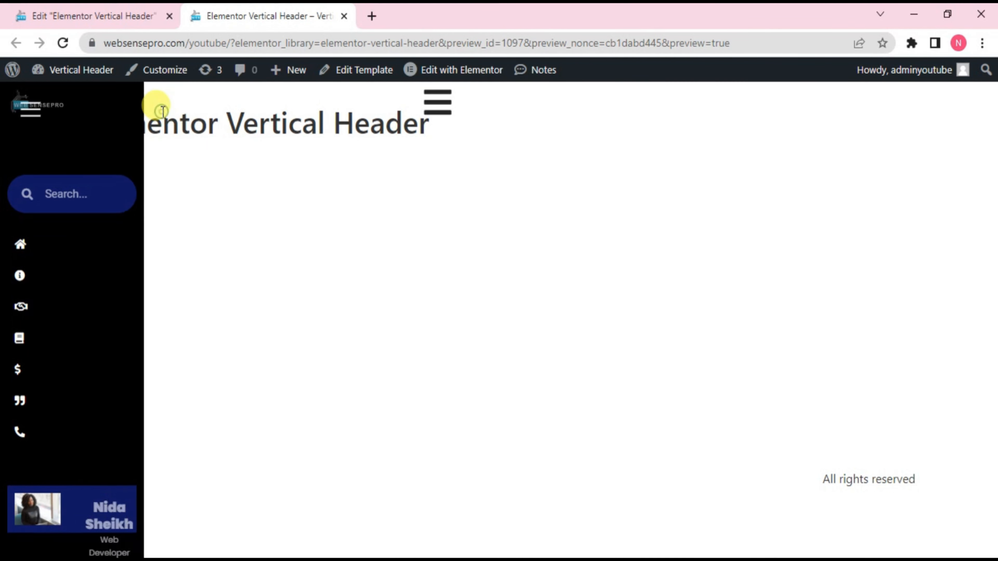
{"action": "left_click", "coordinate": [30, 112]}
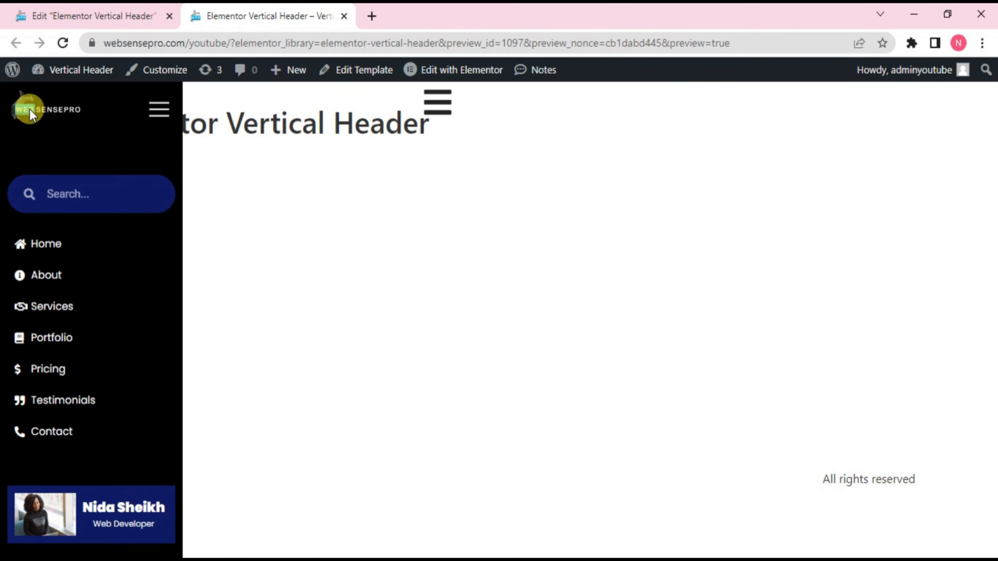
Inspect the preview page in device emulation at iPad Mini size and collapse the sidebar
{"action": "right_click", "coordinate": [271, 327]}
{"action": "left_click", "coordinate": [313, 316]}
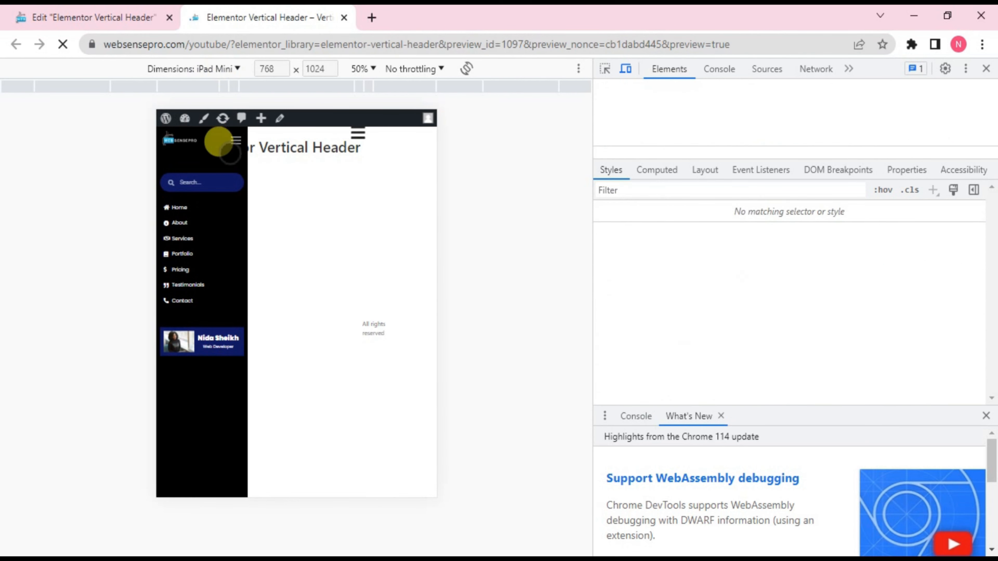
{"action": "left_click", "coordinate": [235, 140]}
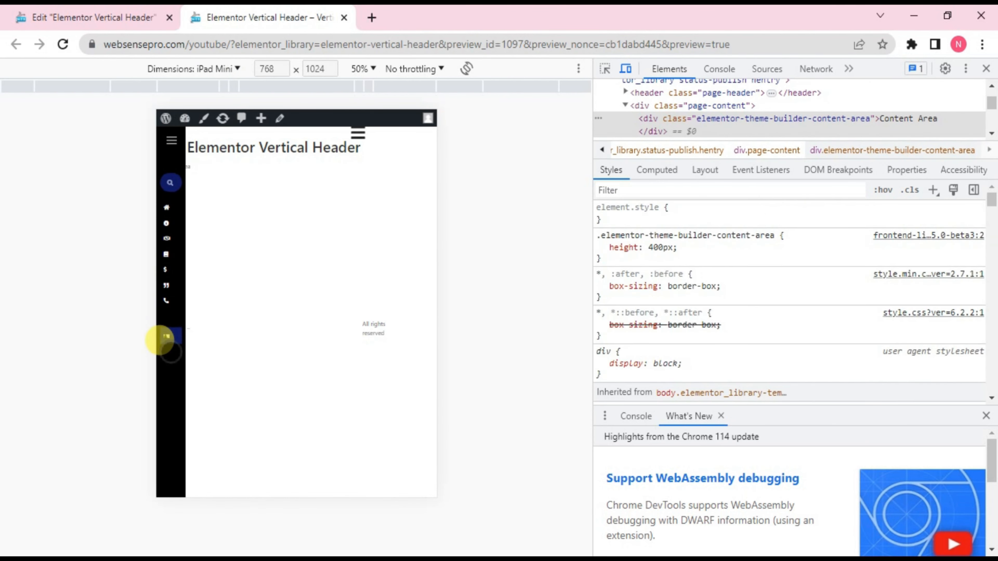
Emulate an iPhone XR and open the sidebar with the fixed bars icon
{"action": "left_click", "coordinate": [236, 70]}
{"action": "left_click", "coordinate": [211, 137]}
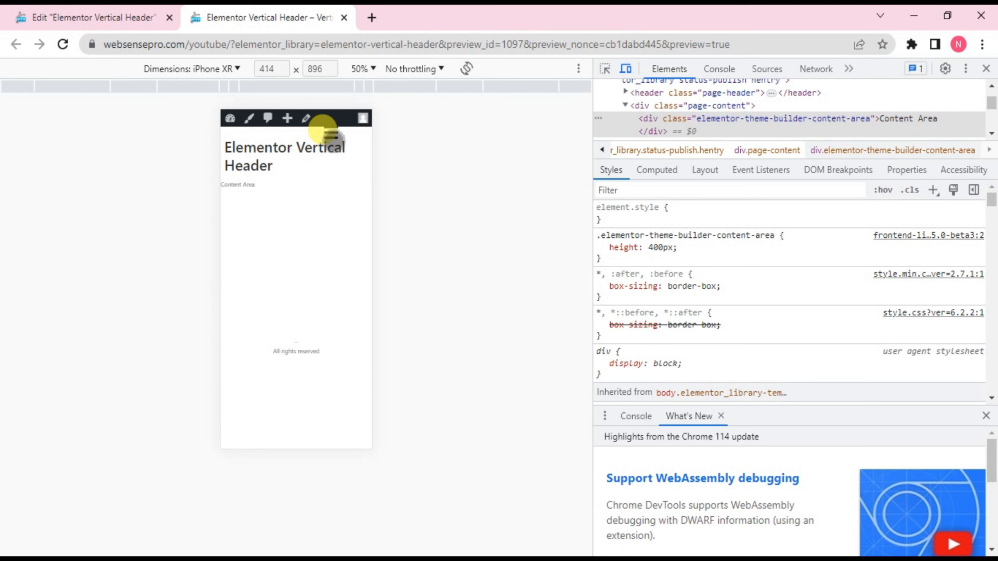
{"action": "left_click", "coordinate": [329, 134]}
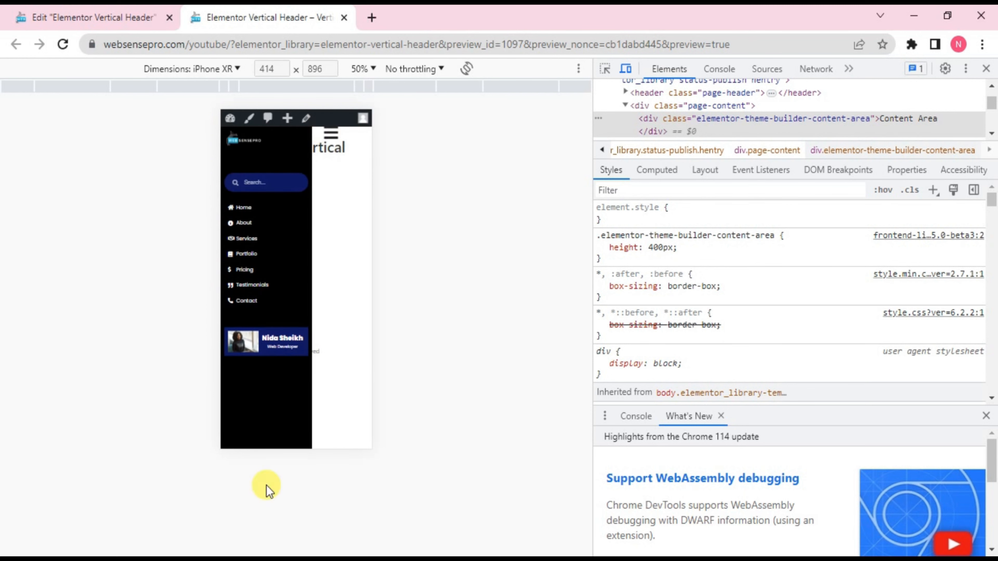
Emulate an iPhone 12 Pro and test closing and reopening the sidebar with the fixed bars icon
{"action": "left_click", "coordinate": [225, 69]}
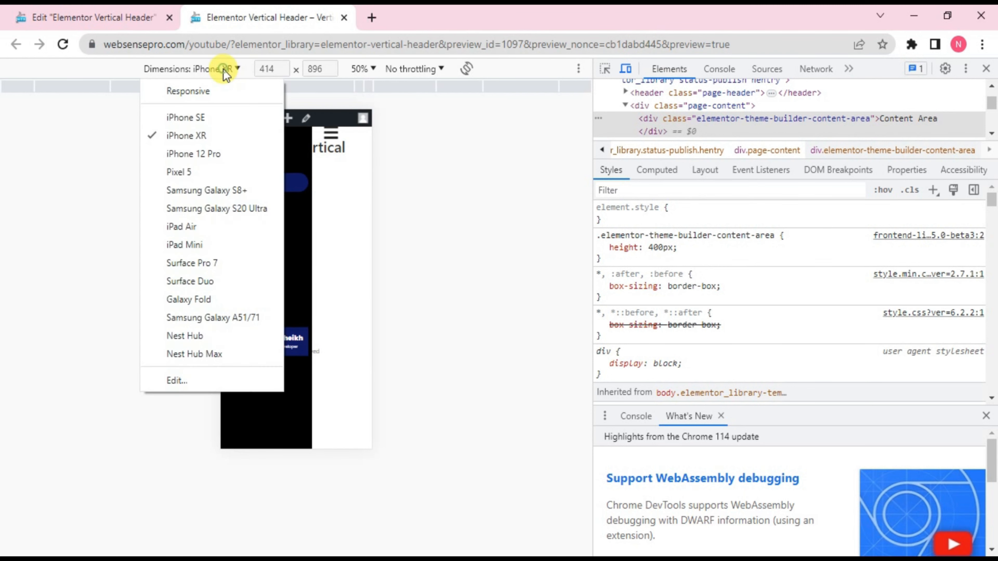
{"action": "left_click", "coordinate": [212, 155]}
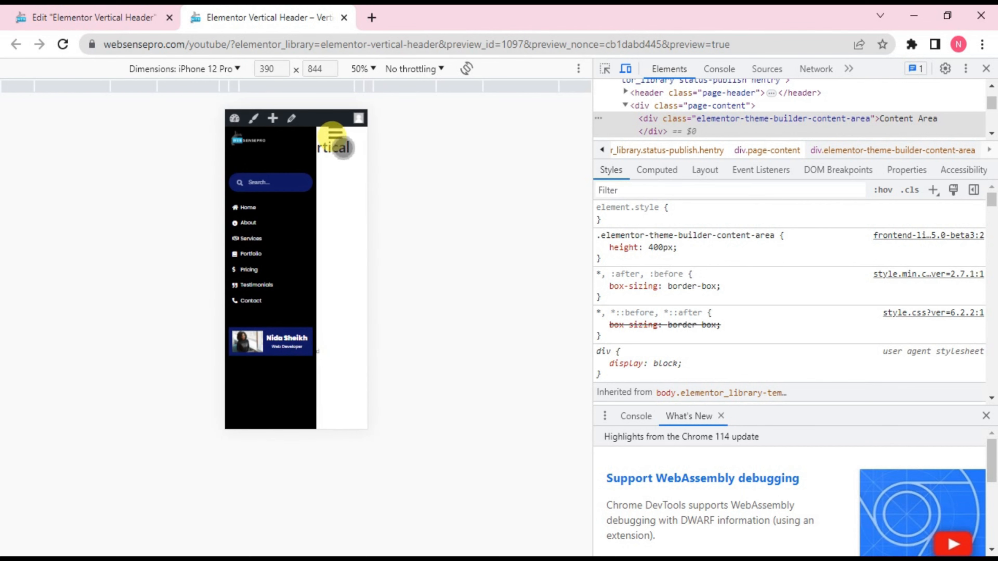
{"action": "left_click", "coordinate": [334, 133]}
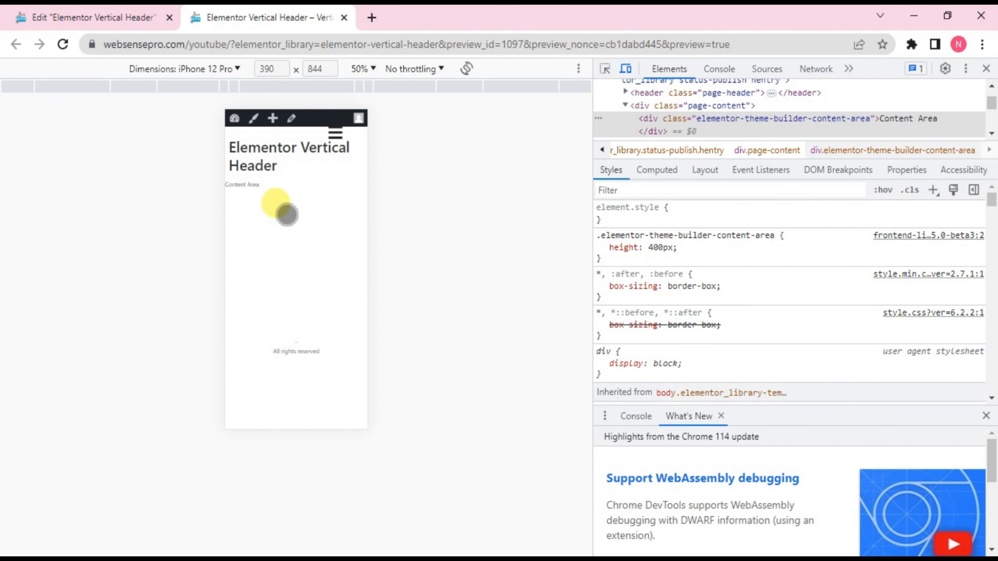
{"action": "left_click", "coordinate": [336, 134]}
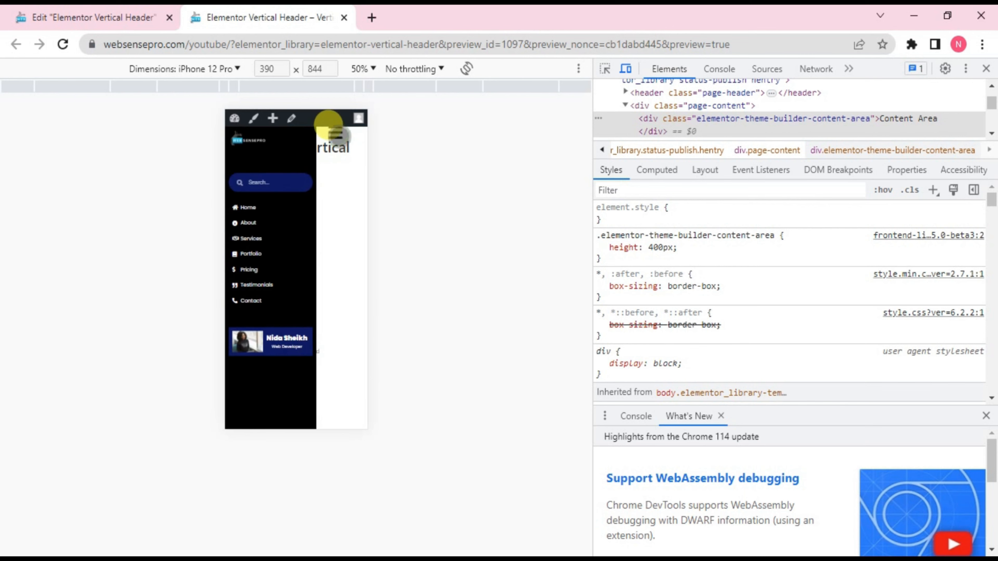
Return to the Elementor editor, hide the fixed bars icon on desktop and publish the template
{"action": "left_click", "coordinate": [94, 16]}
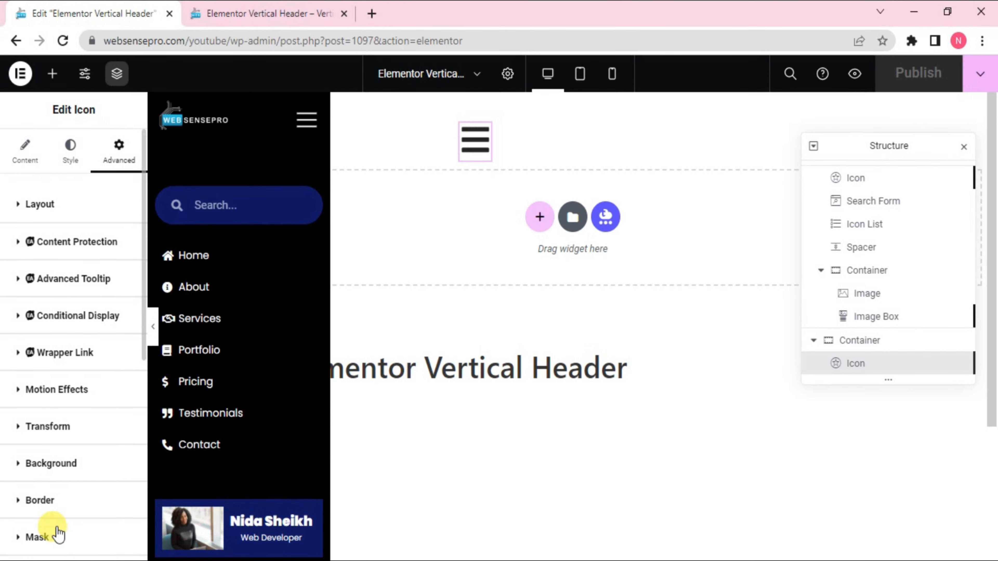
{"action": "left_click", "coordinate": [125, 456]}
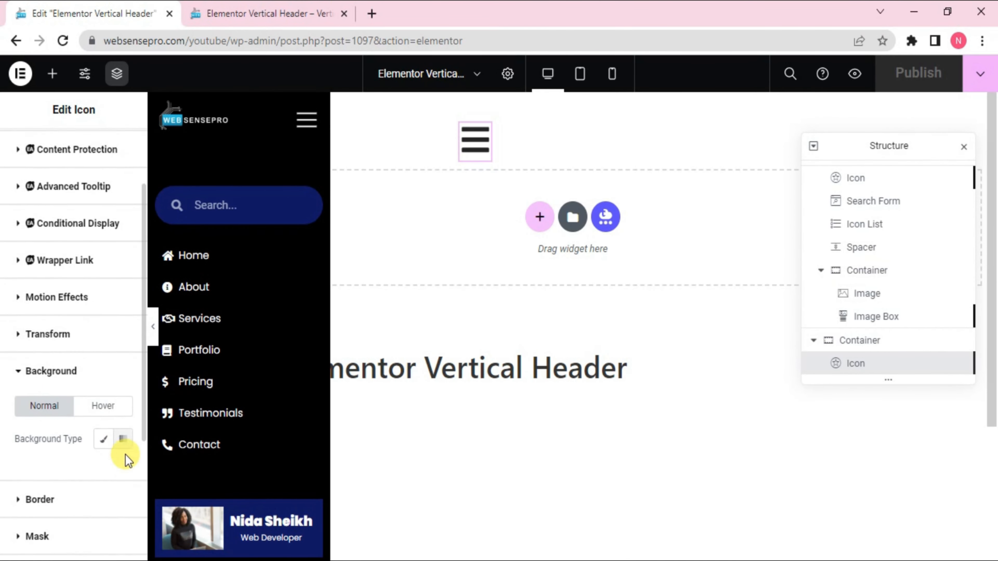
{"action": "scroll", "coordinate": [122, 460], "scroll_direction": "down", "scroll_amount": 2}
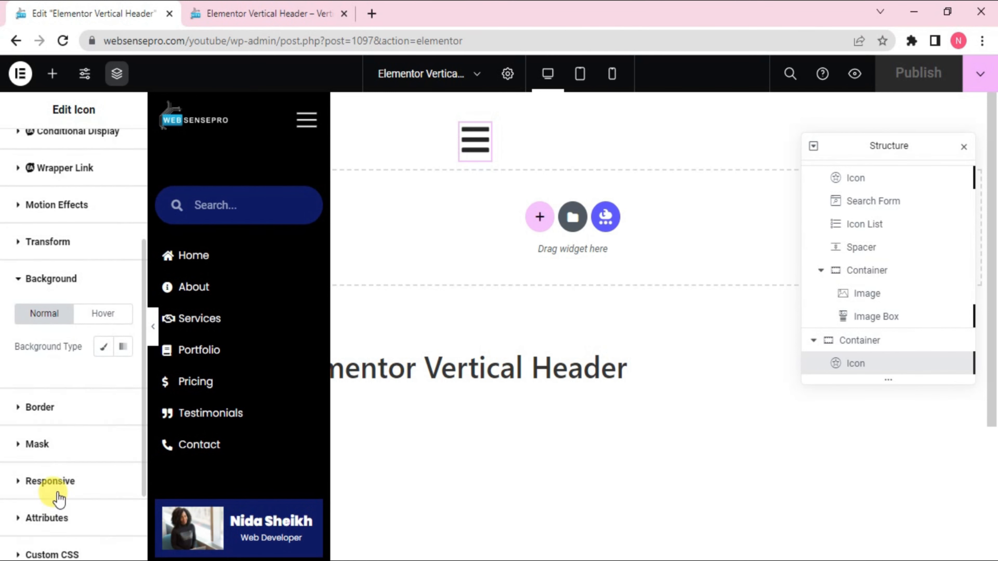
{"action": "left_click", "coordinate": [60, 491]}
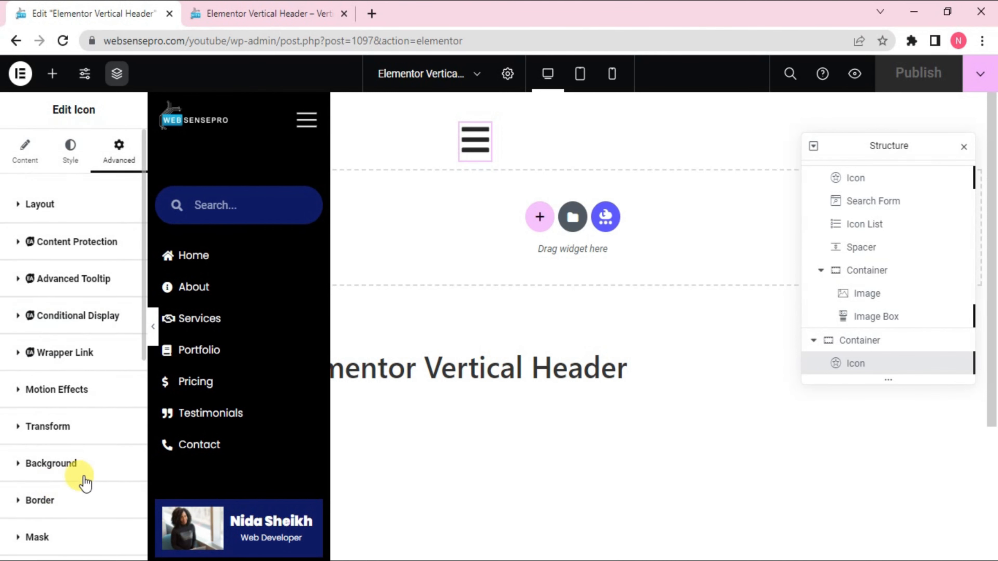
{"action": "scroll", "coordinate": [95, 478], "scroll_direction": "down", "scroll_amount": 5}
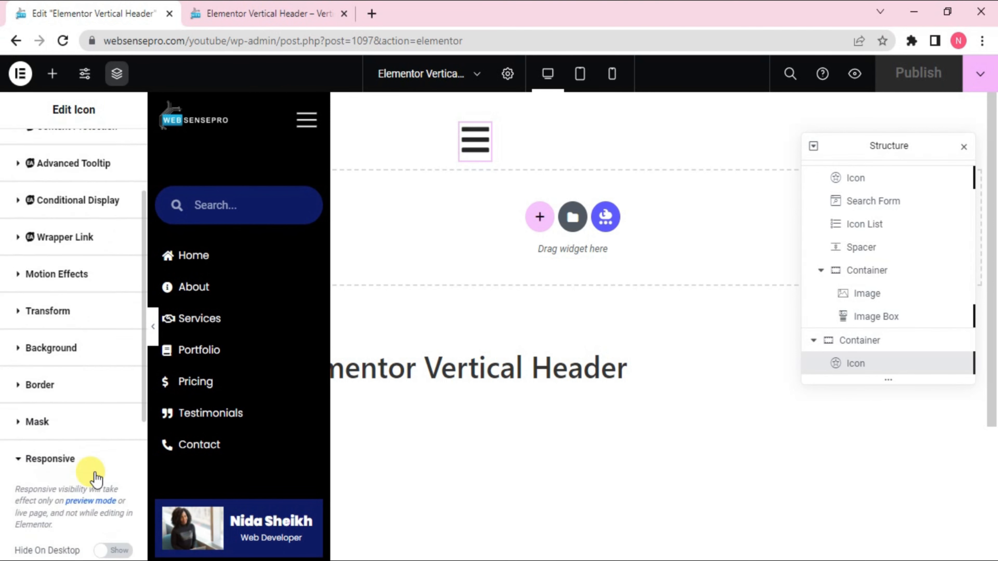
{"action": "left_click", "coordinate": [114, 481]}
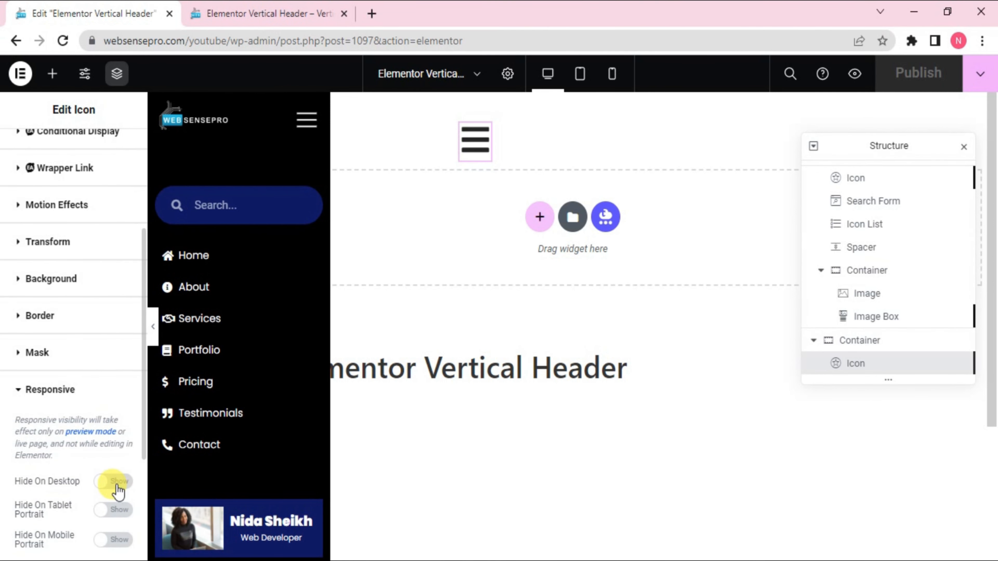
{"action": "scroll", "coordinate": [111, 484], "scroll_direction": "down", "scroll_amount": 2}
{"action": "left_click", "coordinate": [928, 74]}
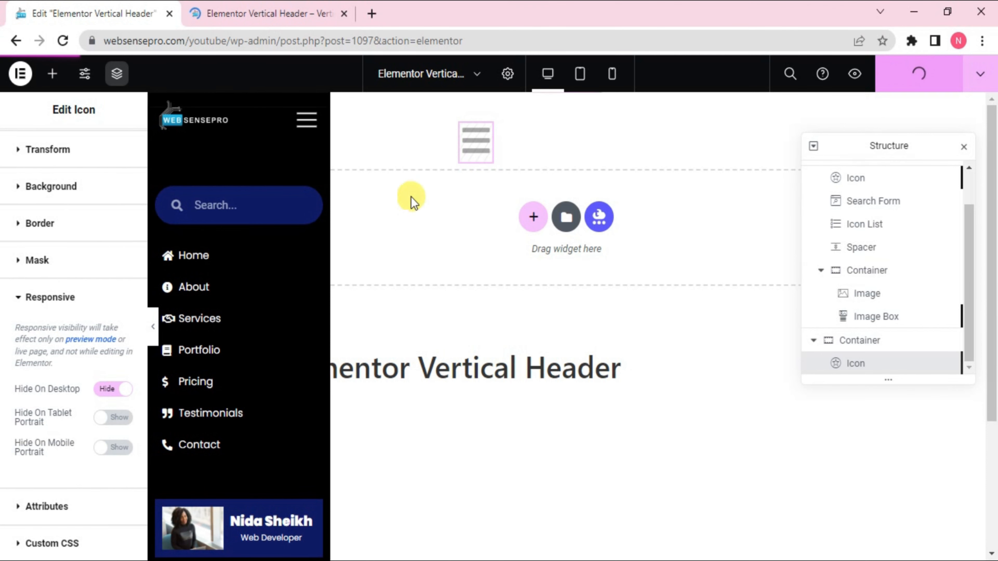
Check the updated header in the desktop preview by collapsing, expanding and collapsing the sidebar again
{"action": "left_click", "coordinate": [298, 7]}
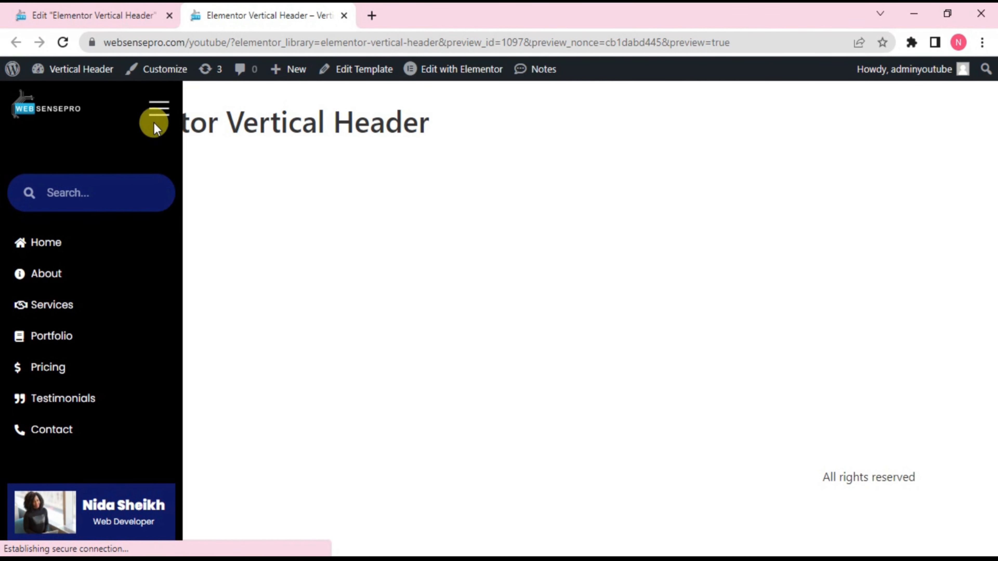
{"action": "left_click", "coordinate": [155, 109]}
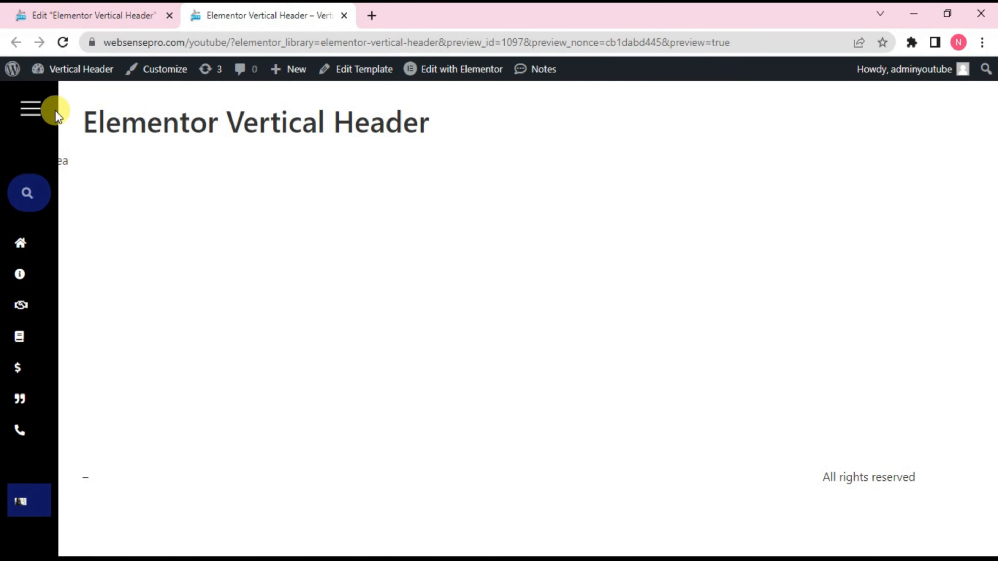
{"action": "left_click", "coordinate": [36, 113]}
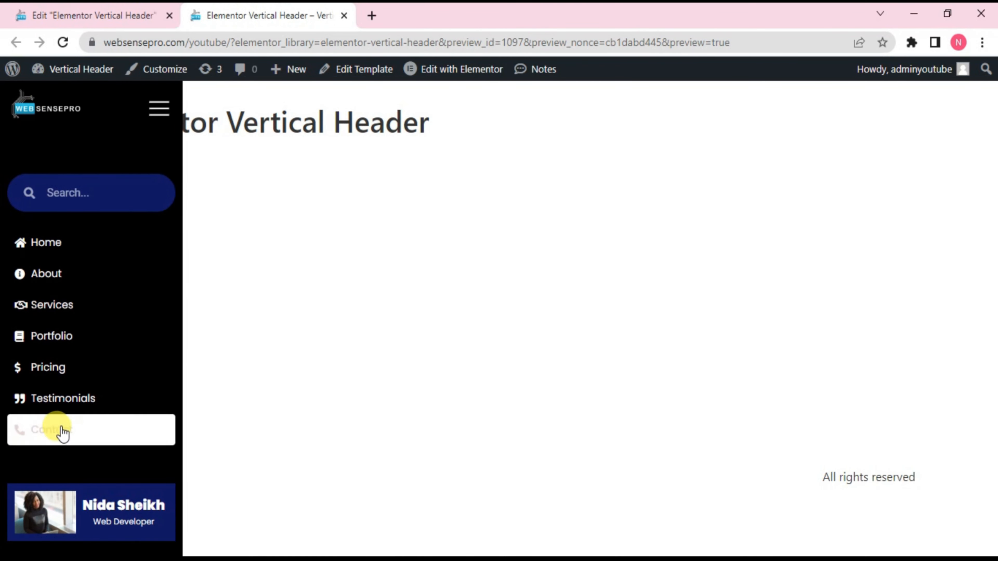
{"action": "left_click", "coordinate": [156, 107]}
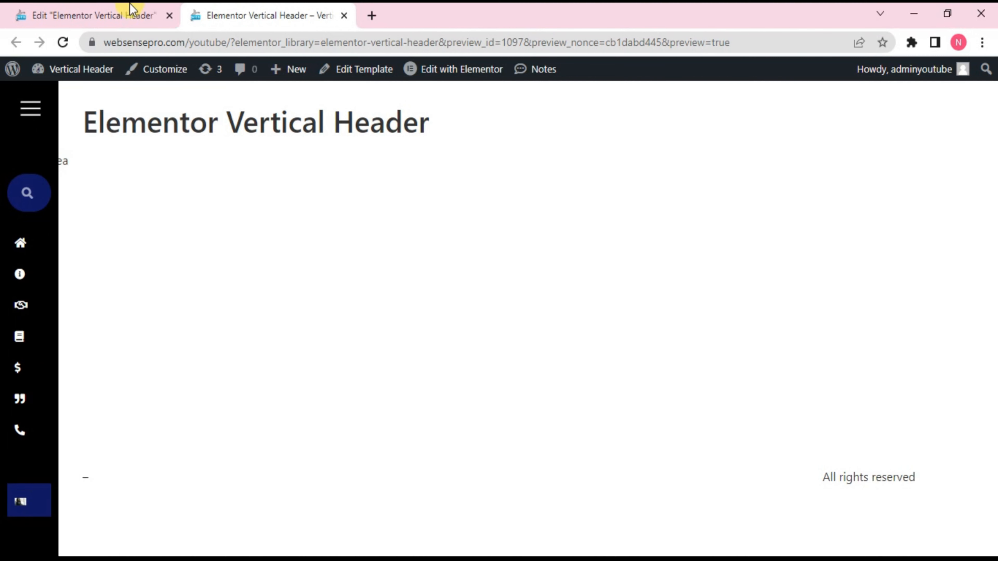
Inspect the preview on an emulated iPhone 12 Pro, opening and closing the sidebar with the fixed bars icon, and check it on iPad Mini
{"action": "right_click", "coordinate": [195, 320]}
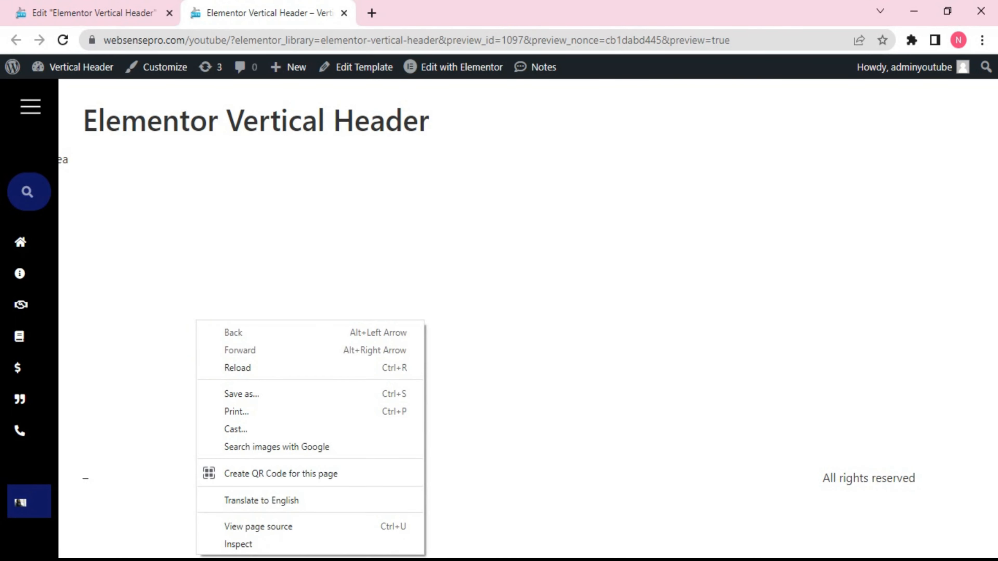
{"action": "left_click", "coordinate": [248, 544]}
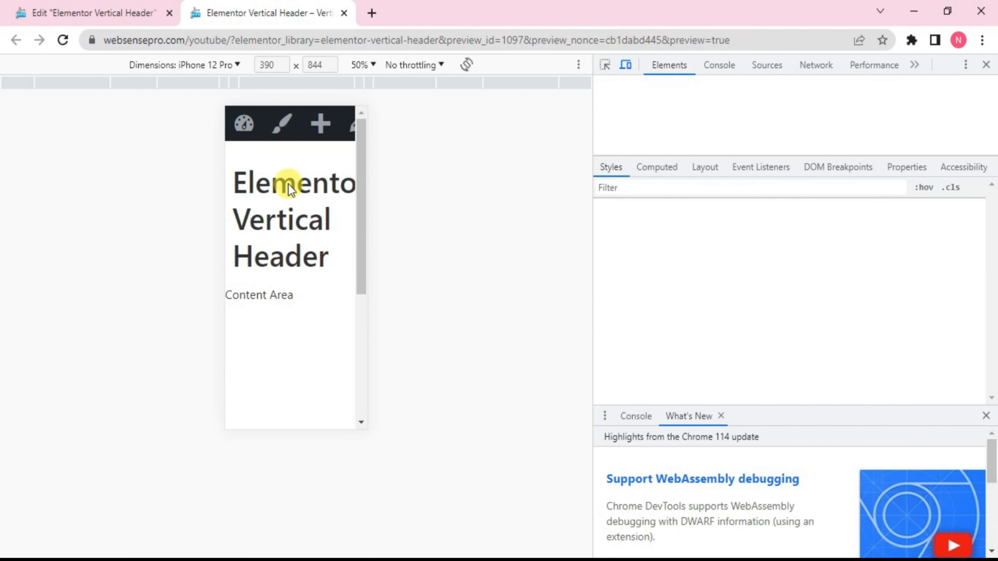
{"action": "left_click", "coordinate": [228, 66]}
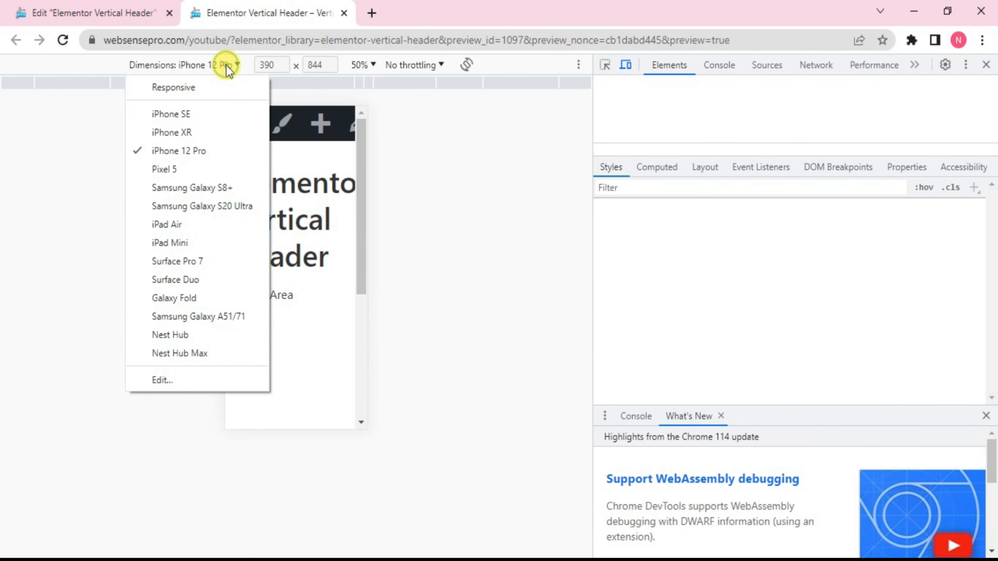
{"action": "left_click", "coordinate": [198, 147]}
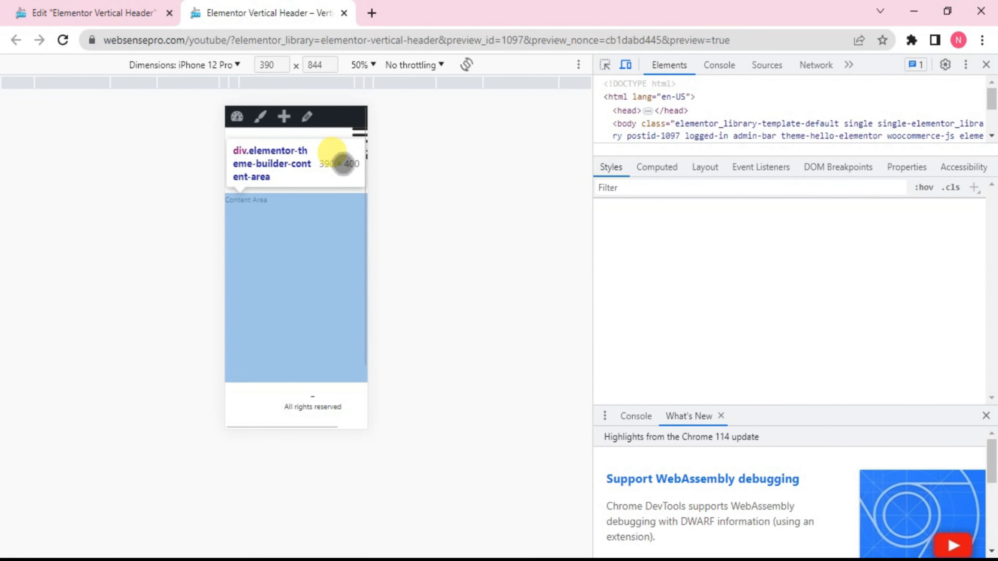
{"action": "left_click", "coordinate": [423, 154]}
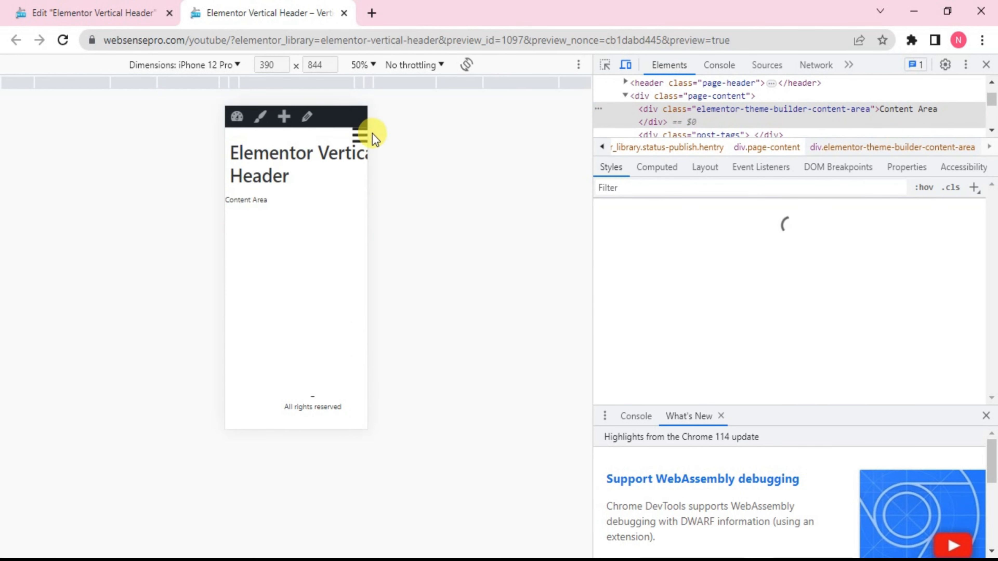
{"action": "left_click", "coordinate": [359, 135]}
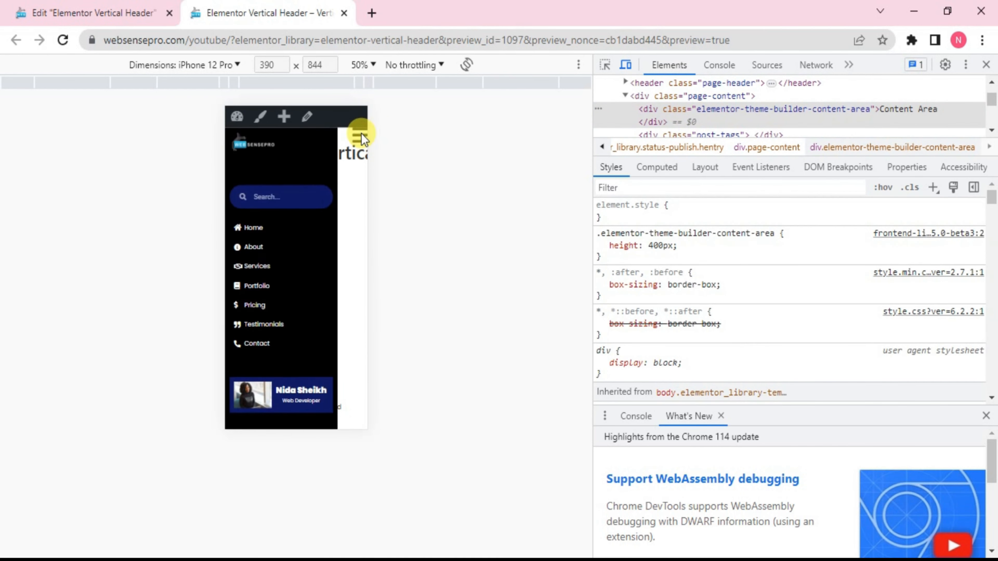
{"action": "left_click", "coordinate": [360, 136]}
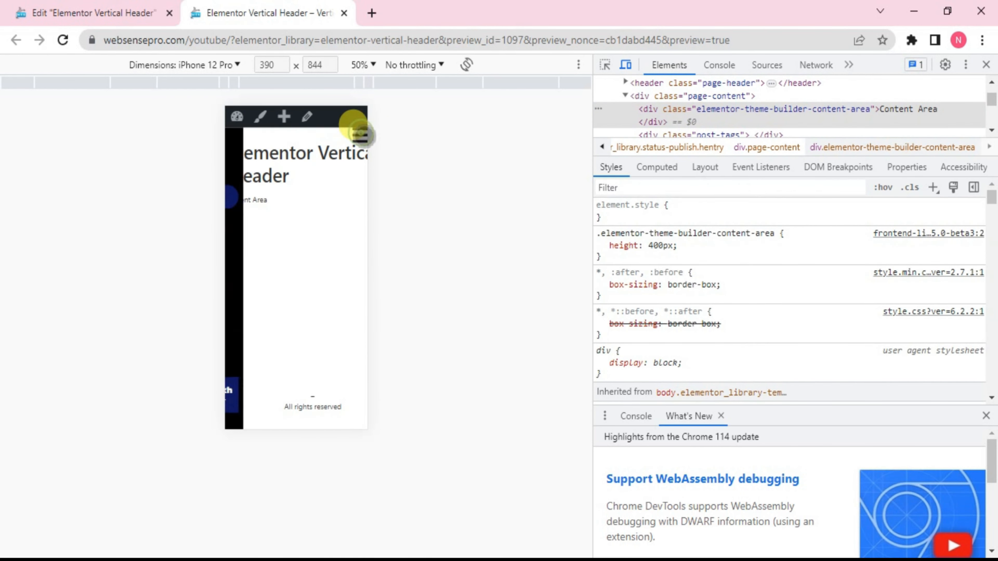
{"action": "left_click", "coordinate": [228, 68]}
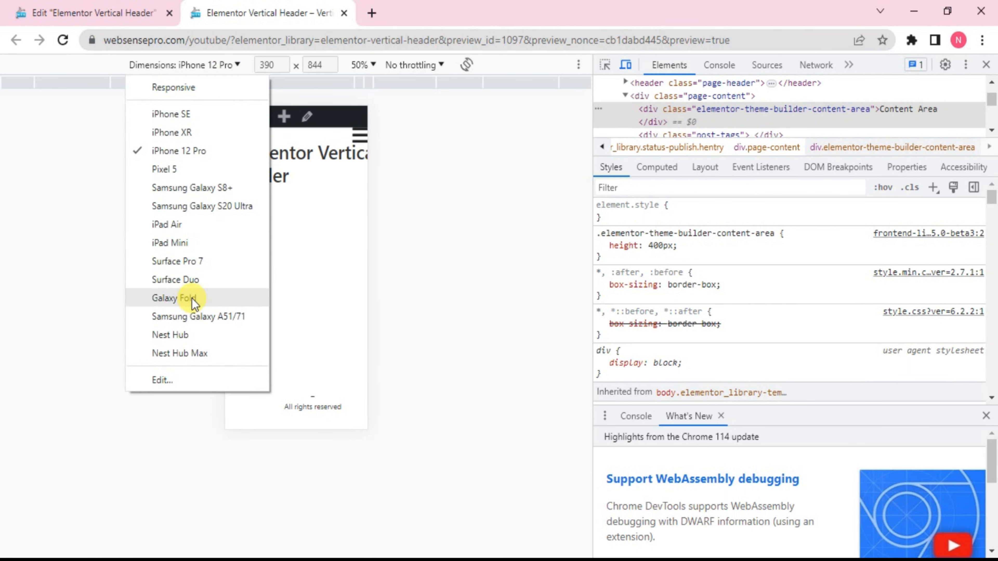
{"action": "left_click", "coordinate": [191, 249]}
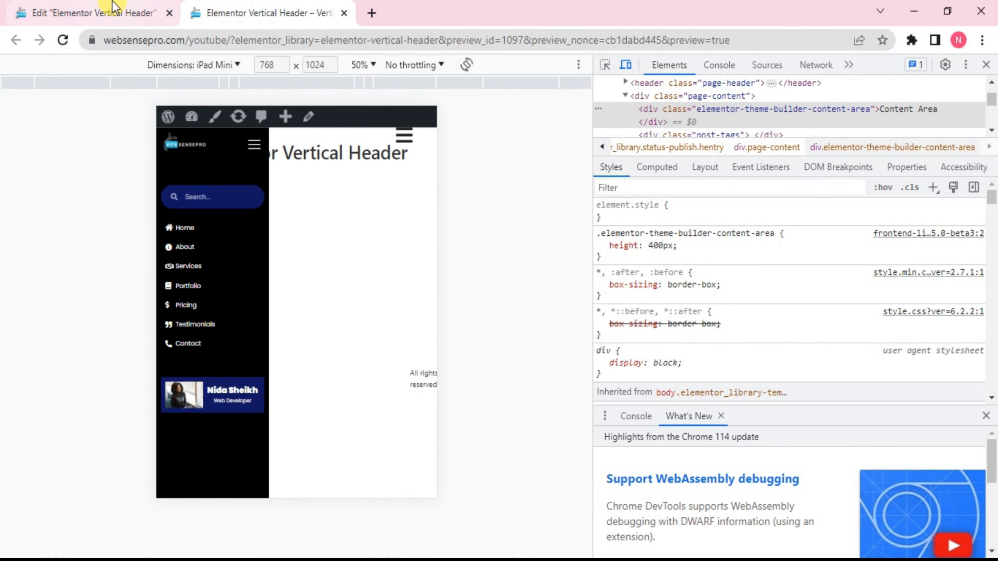
Return to the Elementor editor and hide the fixed bars icon on tablet portrait
{"action": "left_click", "coordinate": [104, 12]}
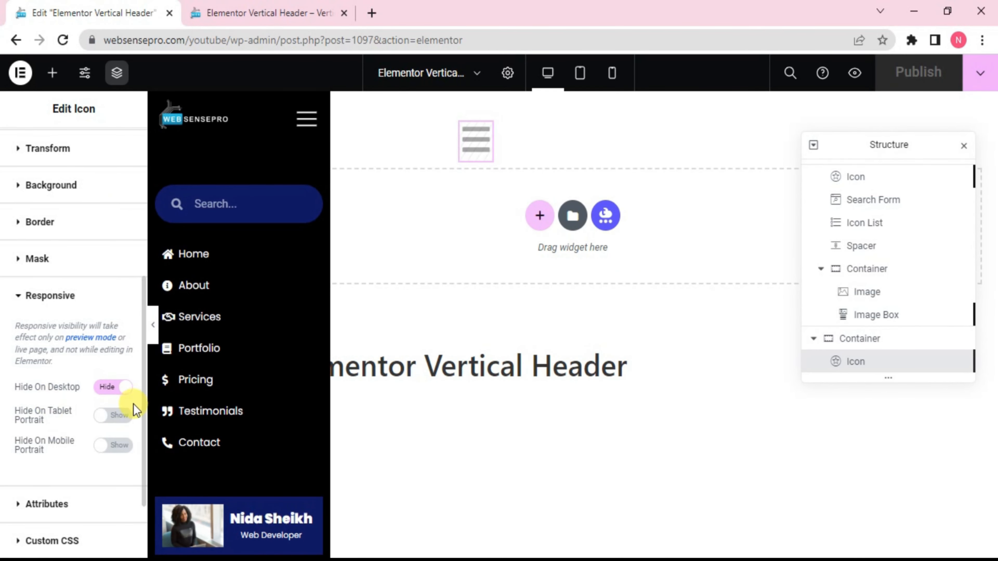
{"action": "left_click", "coordinate": [126, 413]}
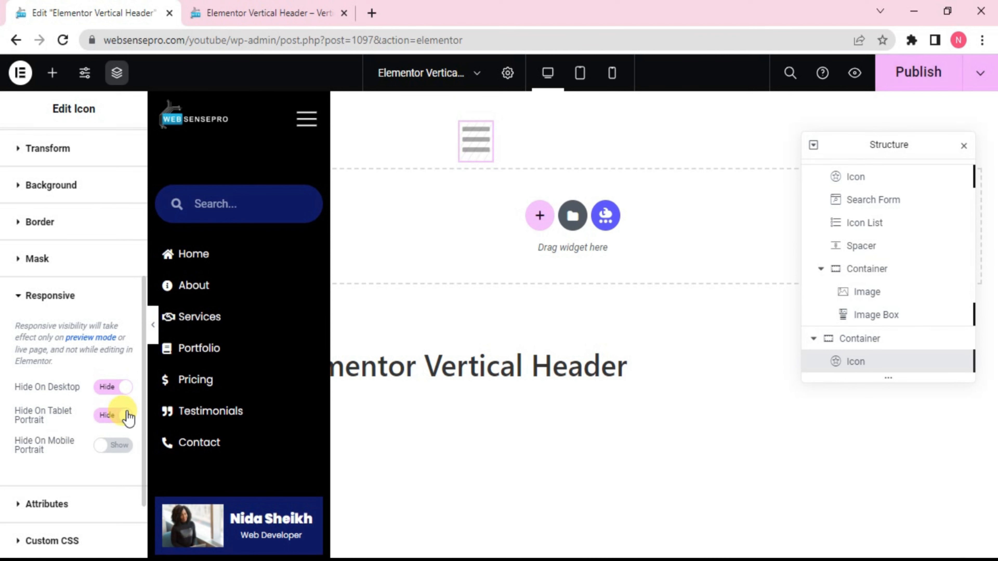